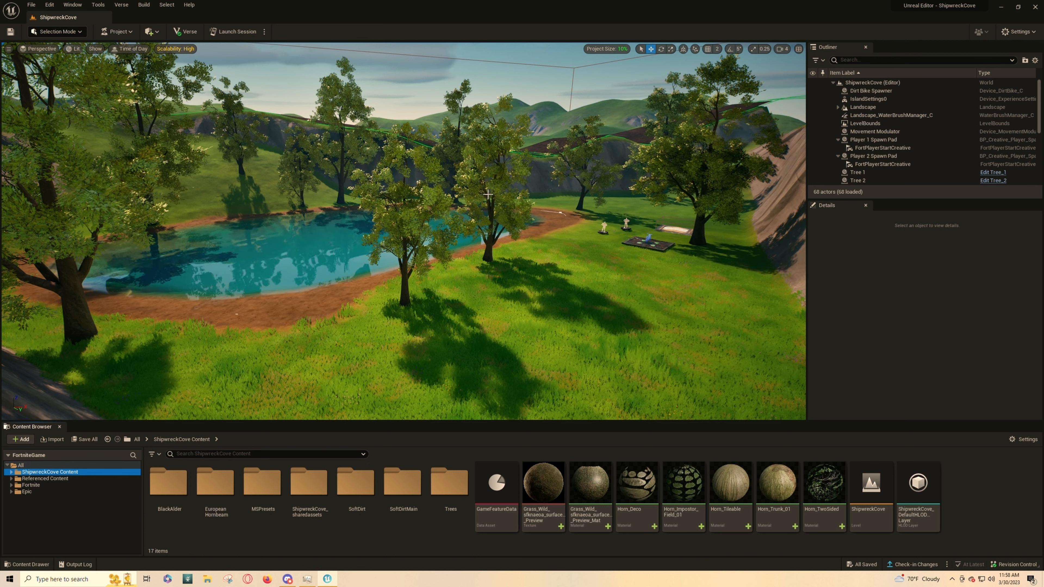
# Step: Browse the BlackAlder content folder down to Textures/Trunk/Trunk_01 to examine the trunk textures
pyautogui.click(11, 472)
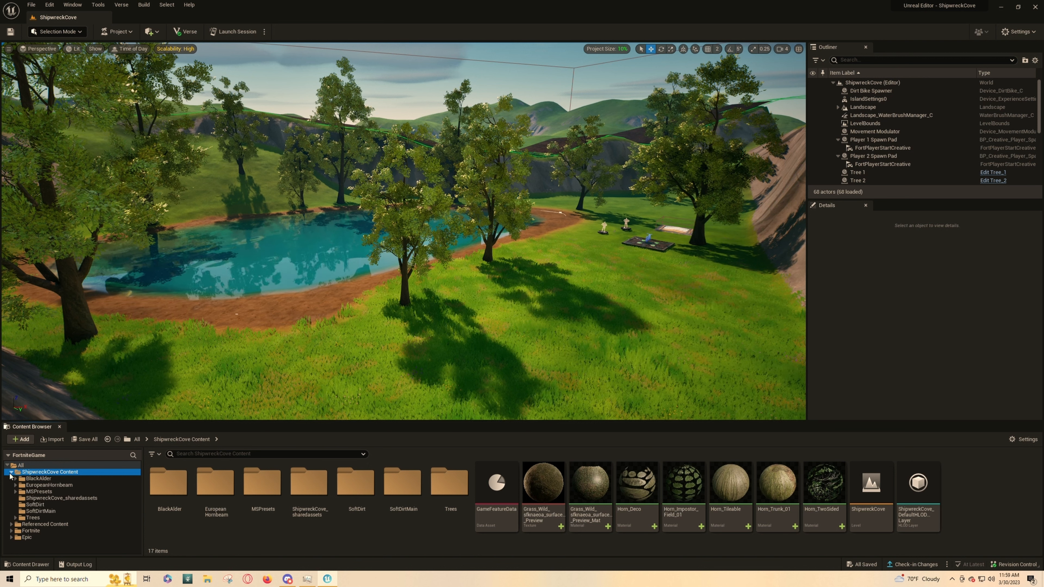
pyautogui.click(45, 479)
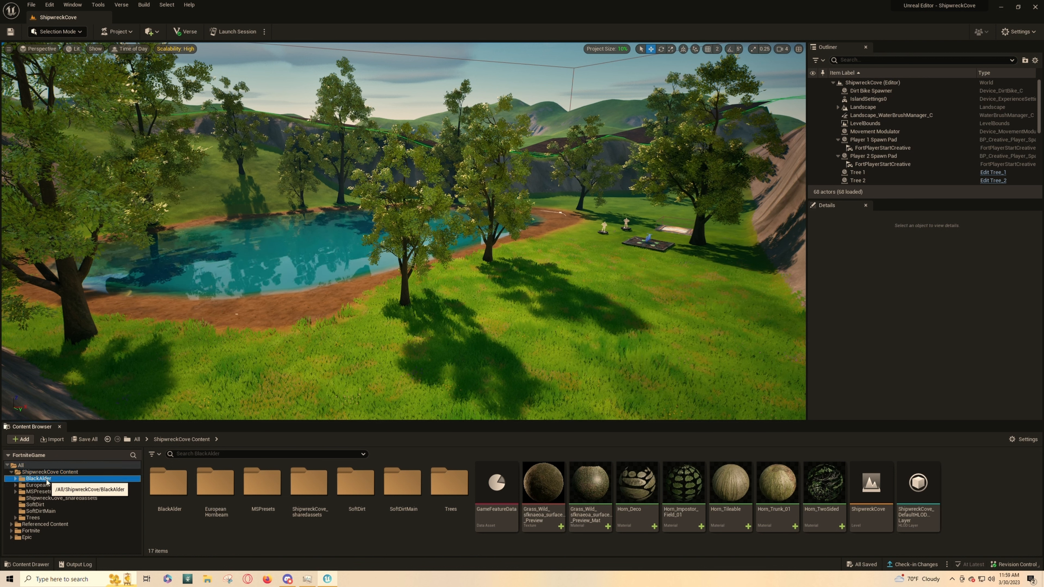
pyautogui.click(16, 478)
pyautogui.doubleClick(184, 486)
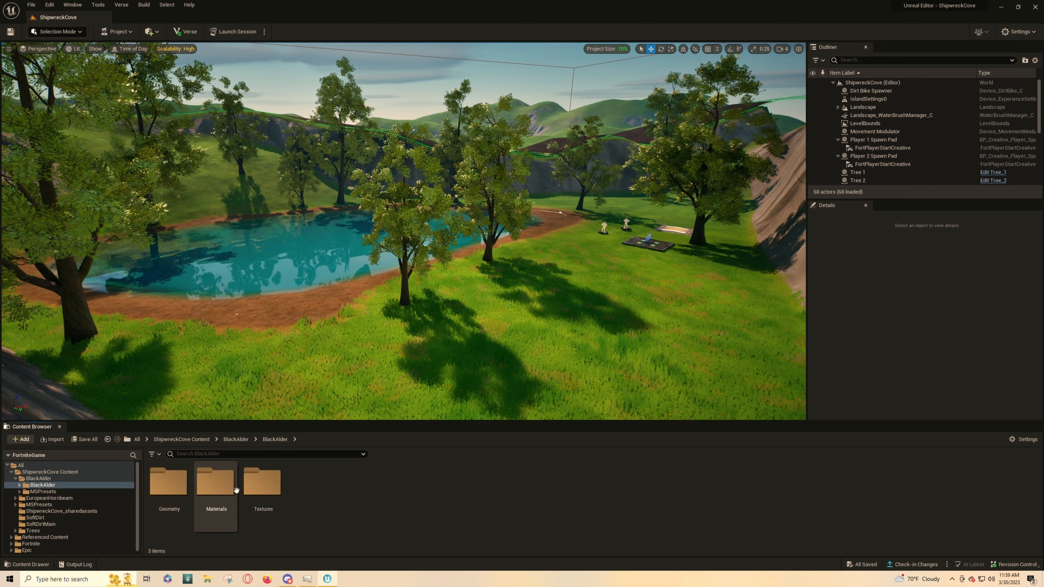
pyautogui.doubleClick(271, 492)
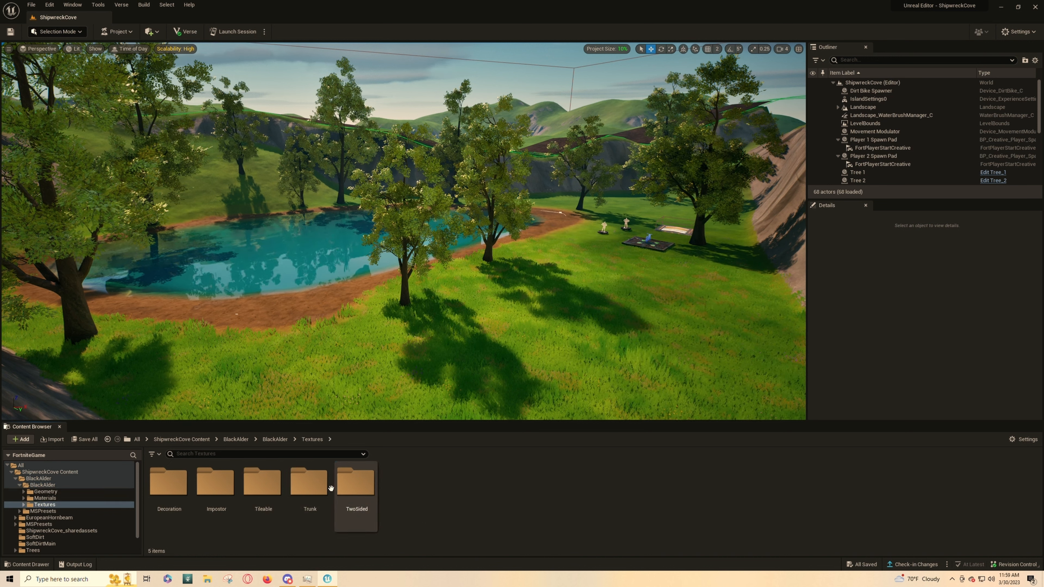
pyautogui.doubleClick(308, 483)
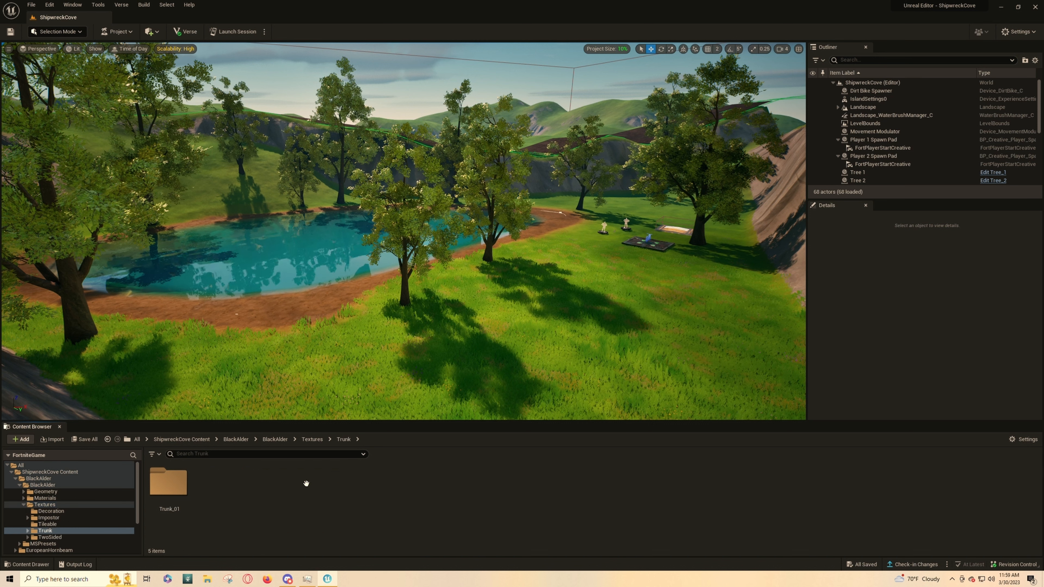
pyautogui.doubleClick(170, 481)
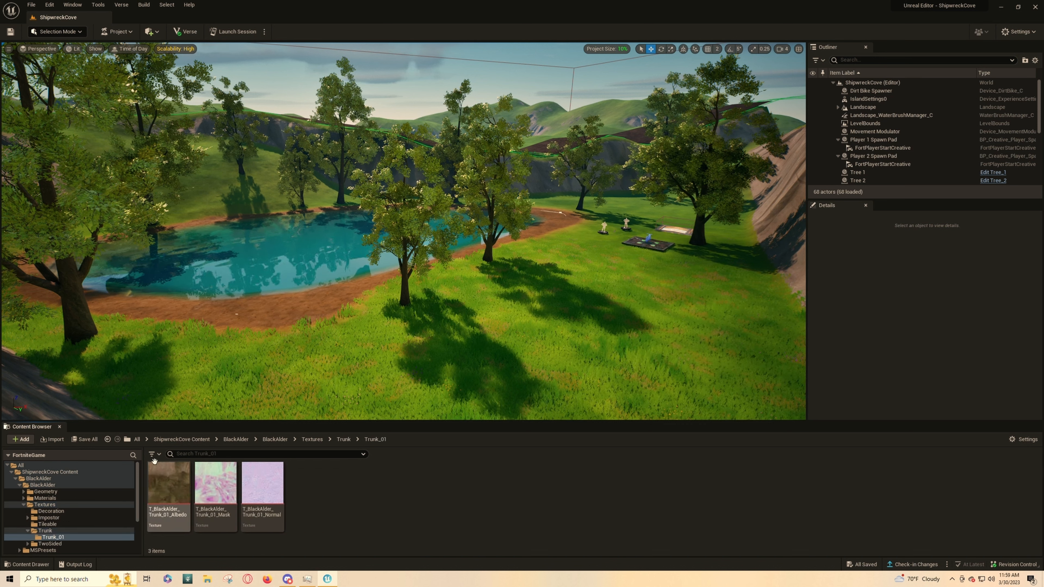
# Step: Place the SM_BlackAlder_Field_01 static mesh from BlackAlder's Geometry/SimpleWind folder on the grass beside the lake
pyautogui.click(104, 492)
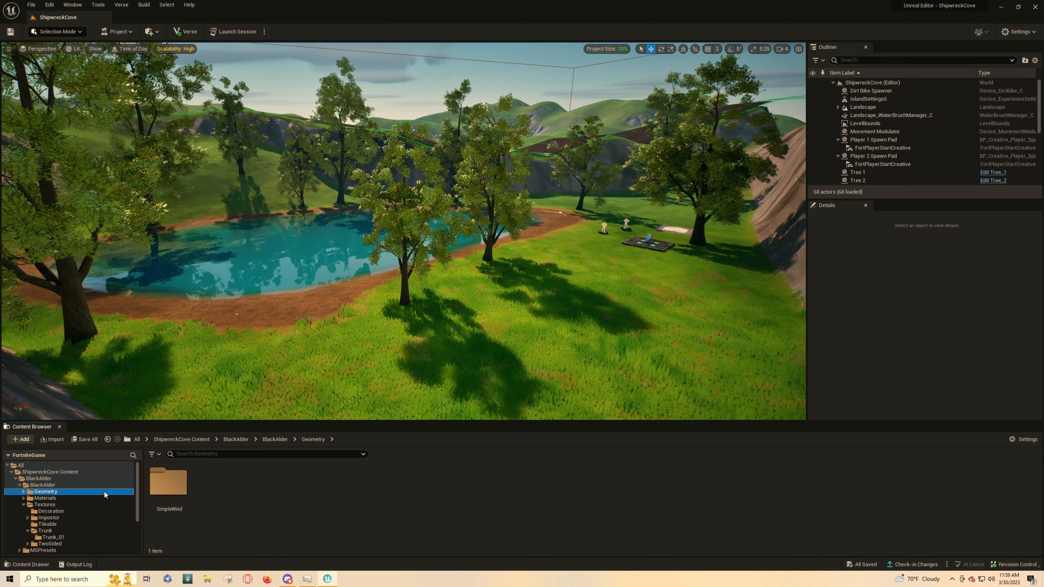
pyautogui.doubleClick(168, 482)
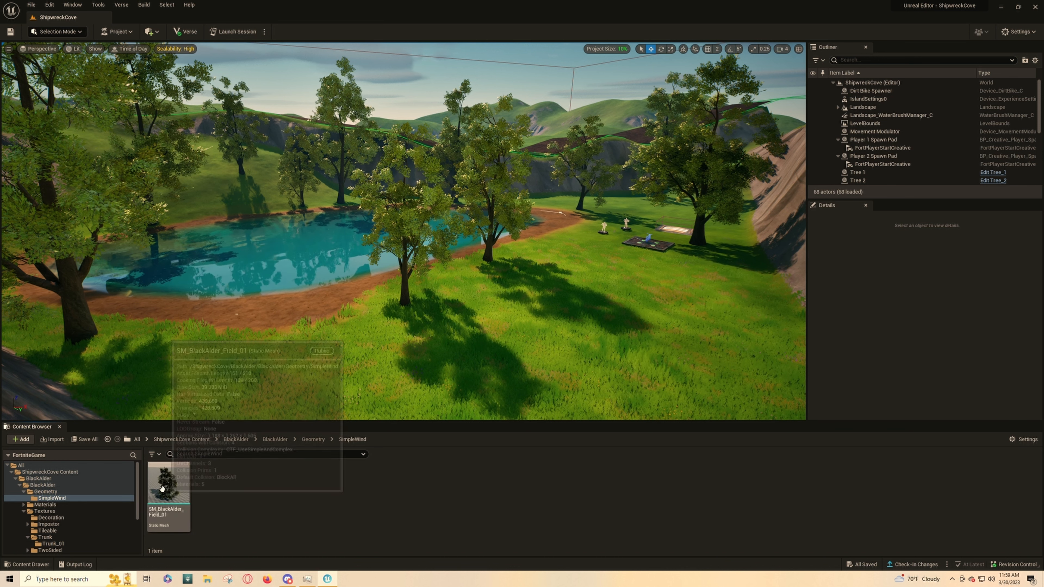
pyautogui.moveTo(164, 492); pyautogui.dragTo(369, 389)
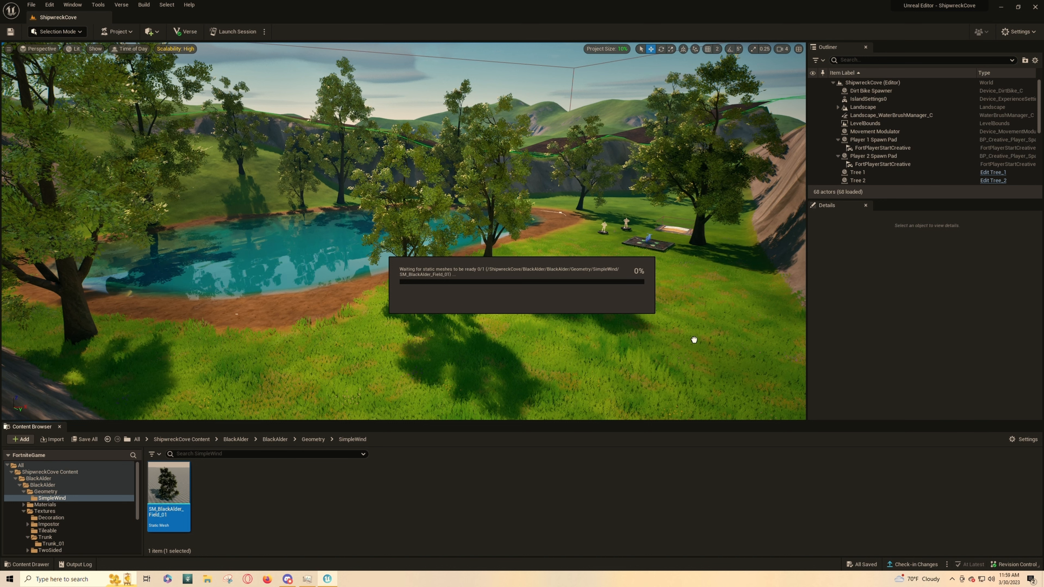
pyautogui.moveTo(694, 340); pyautogui.dragTo(694, 339)
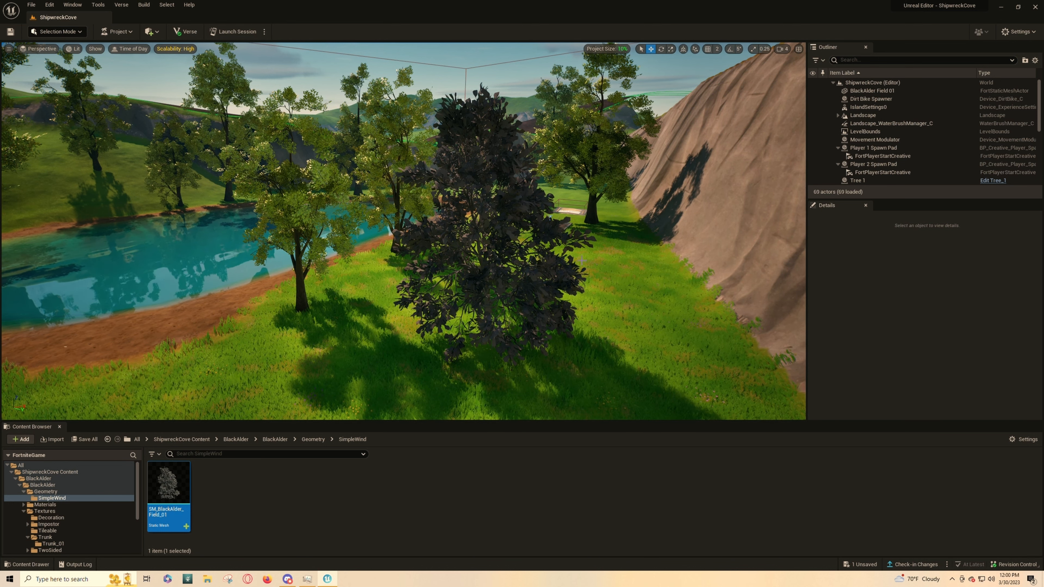
# Step: Examine the placed BlackAlder tree's foliage up close and check its material slots against the Materials/SimpleWind folder
pyautogui.moveTo(599, 252); pyautogui.dragTo(618, 275, button='right')
pyautogui.press('w')
pyautogui.press('s')
pyautogui.press('w')
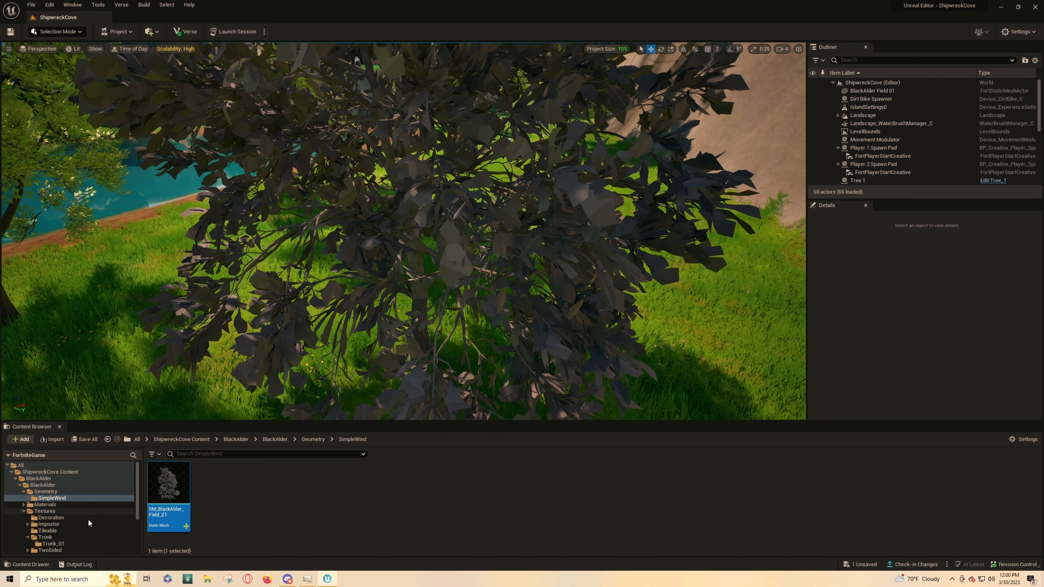
pyautogui.scroll(-2, 51, 502)
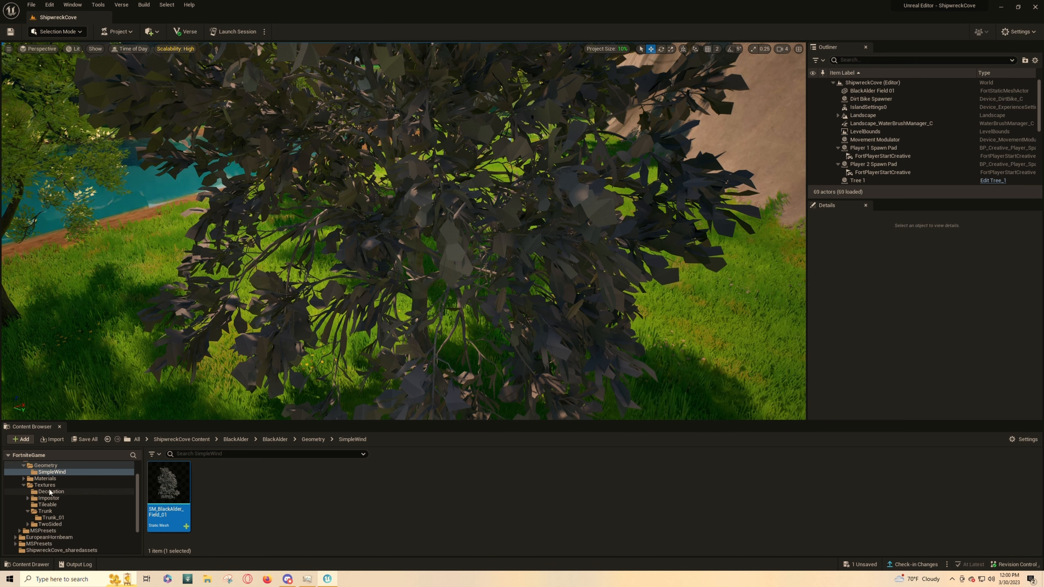
pyautogui.click(44, 486)
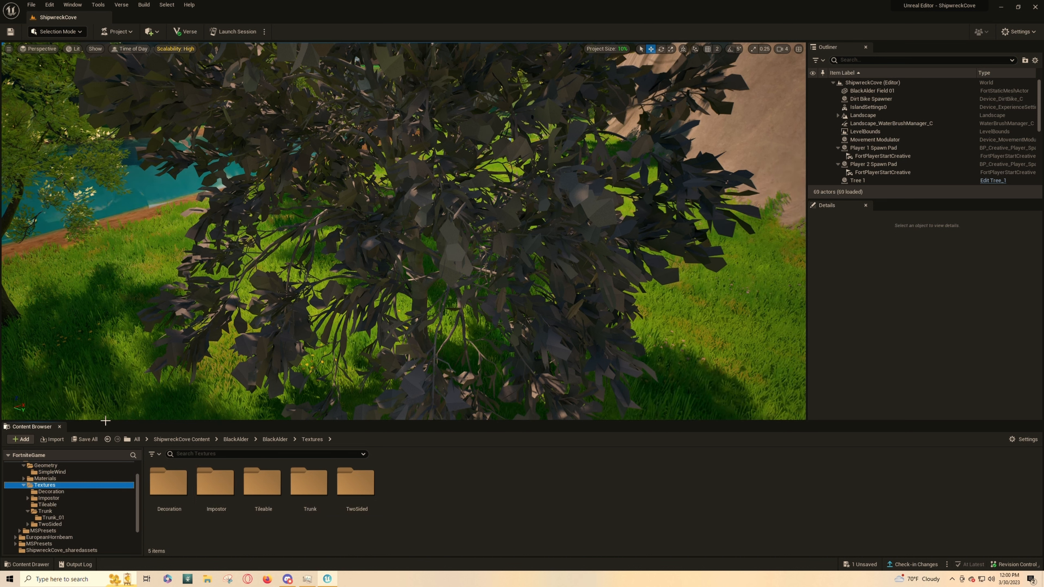
pyautogui.moveTo(462, 186); pyautogui.dragTo(448, 127, button='right')
pyautogui.press('s')
pyautogui.press('s')
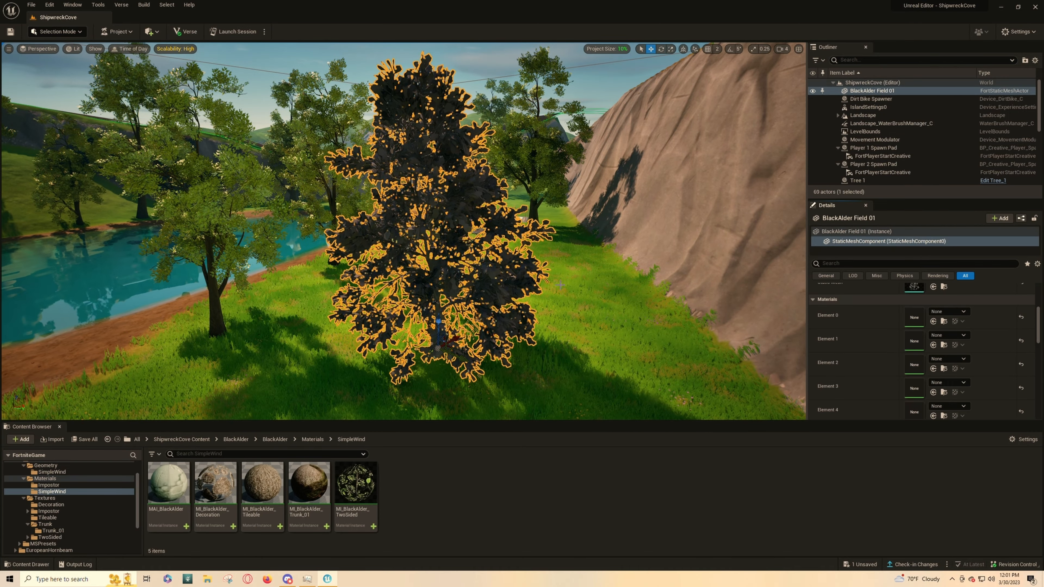
pyautogui.scroll(-1, 878, 332)
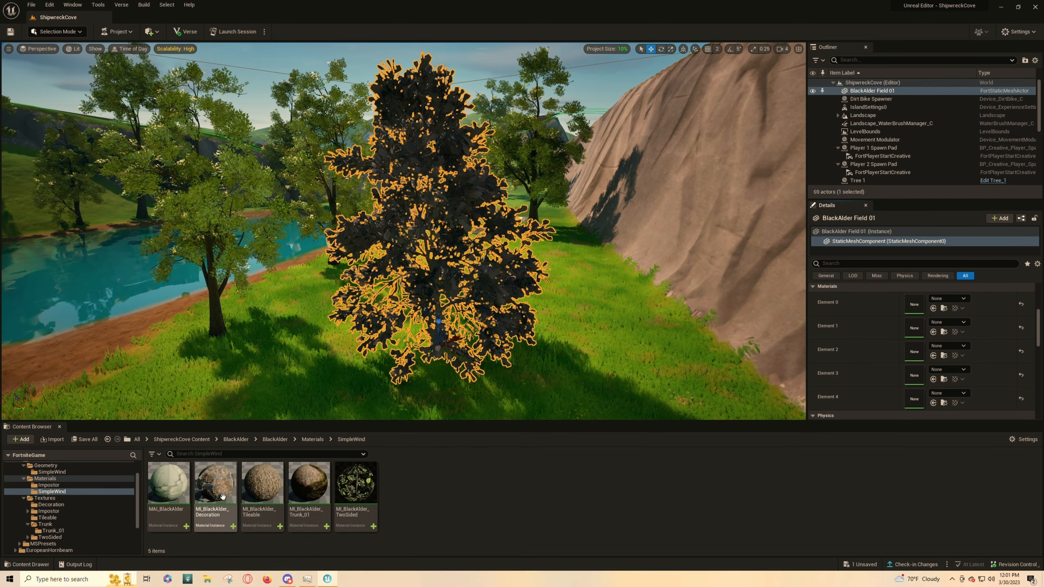
# Step: Inspect the Trunk_01, Tileable, TwoSided, Decoration and MAI_BlackAlder material instances one by one, closing each after viewing
pyautogui.doubleClick(307, 484)
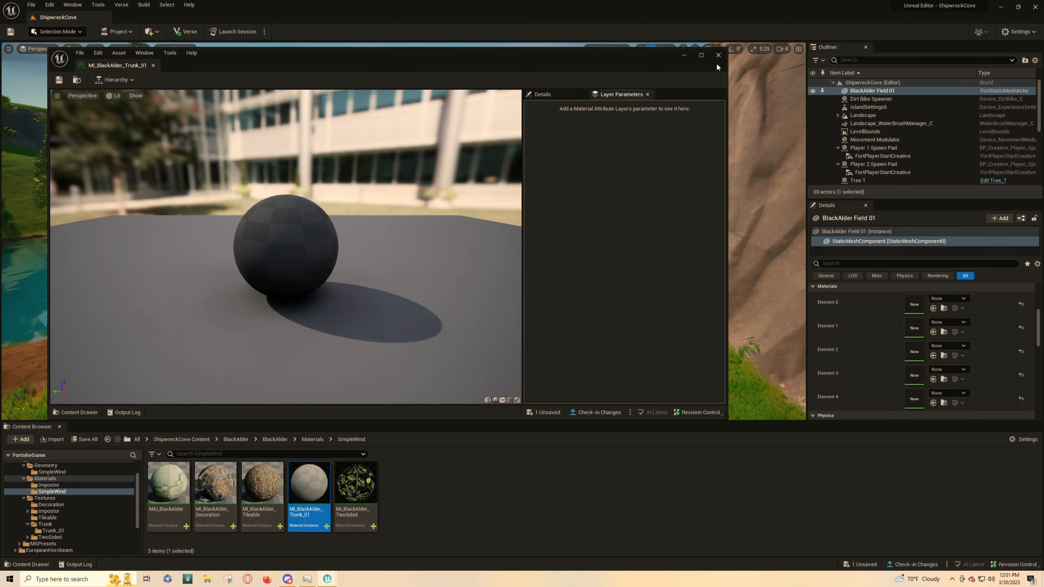
pyautogui.click(718, 55)
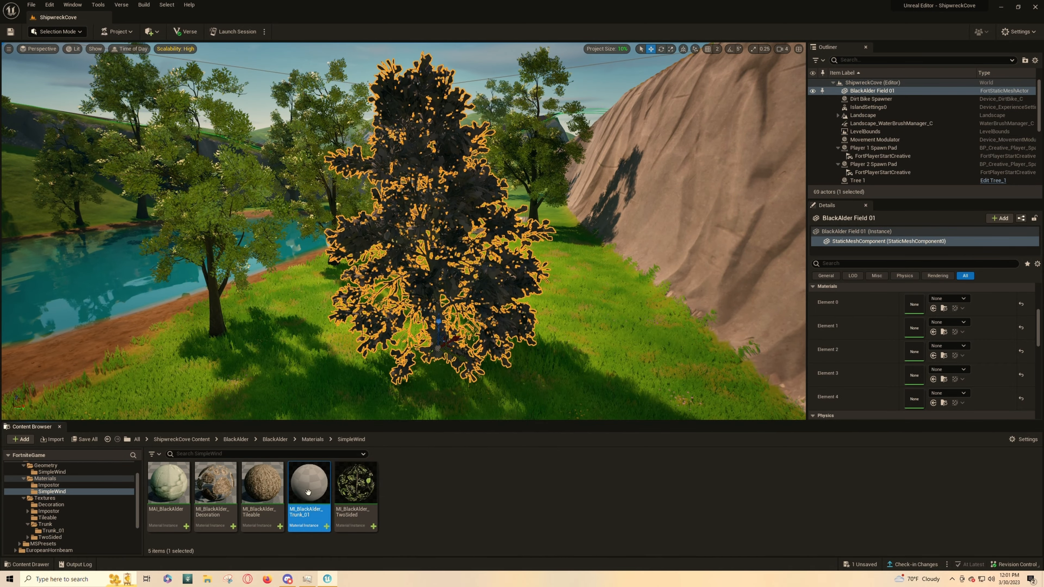
pyautogui.doubleClick(259, 488)
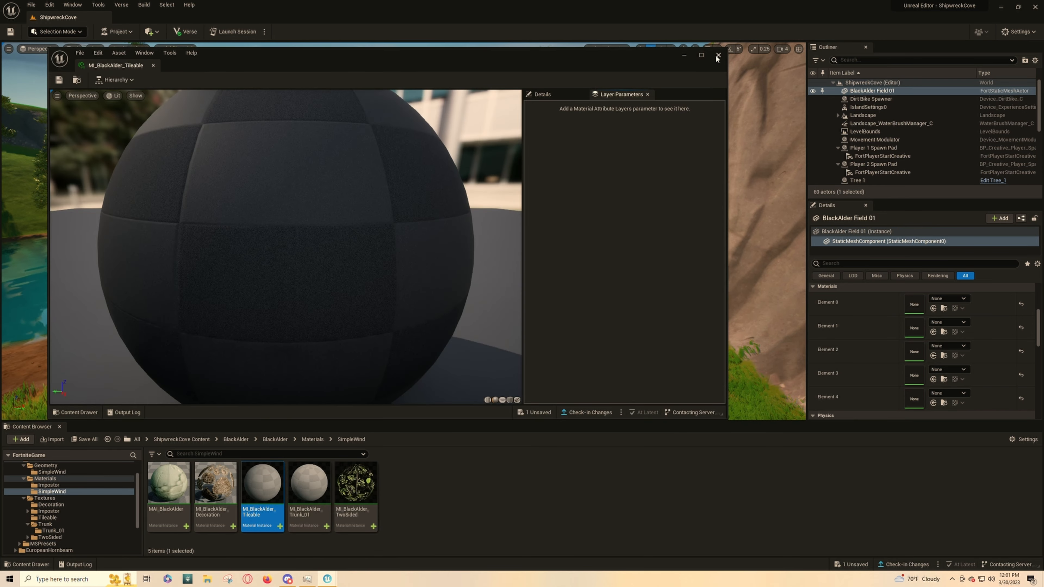
pyautogui.click(718, 56)
pyautogui.doubleClick(355, 485)
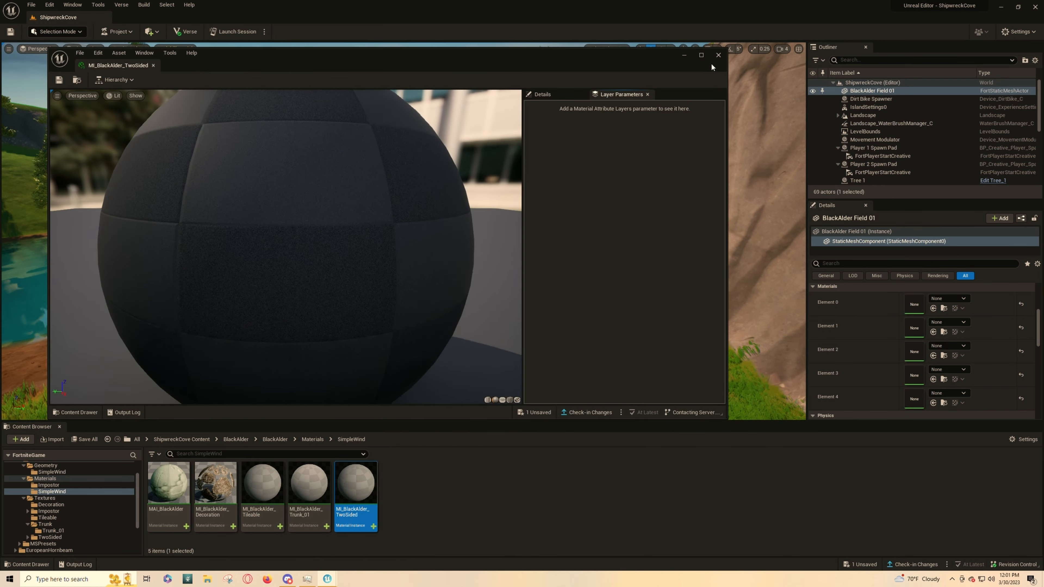
pyautogui.click(718, 56)
pyautogui.doubleClick(215, 486)
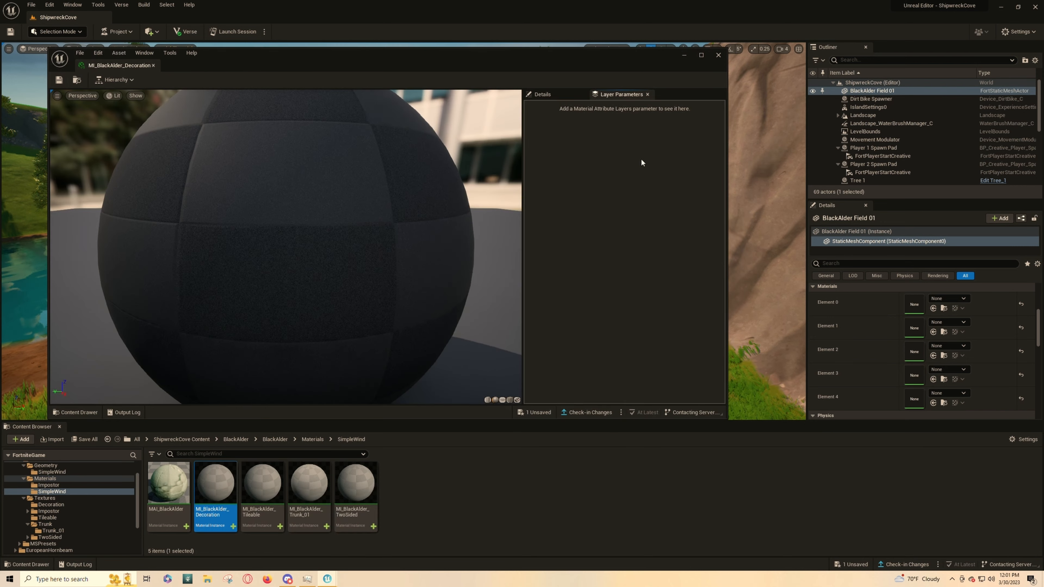
pyautogui.click(718, 55)
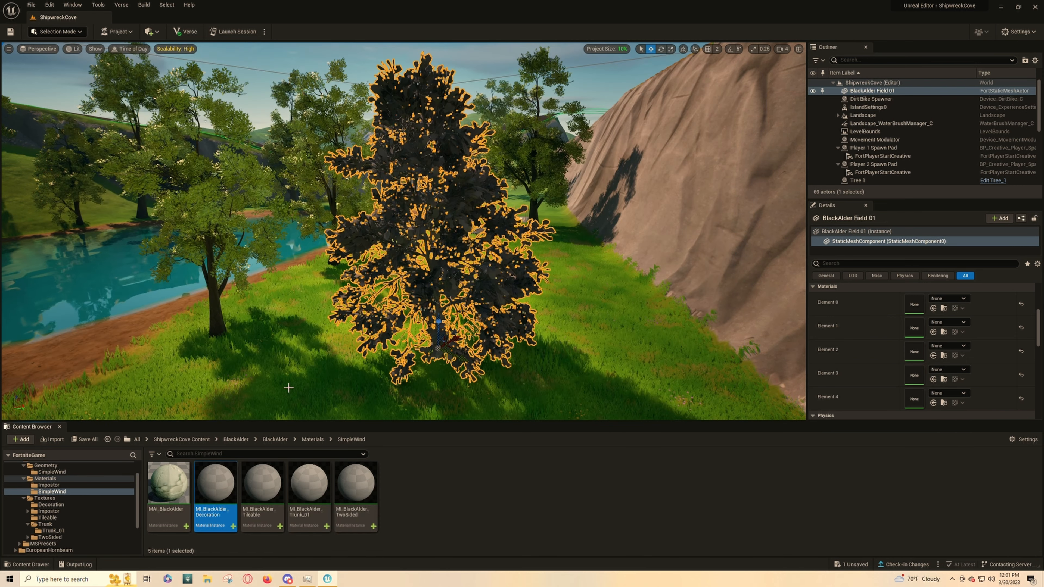
pyautogui.click(167, 481)
pyautogui.doubleClick(168, 482)
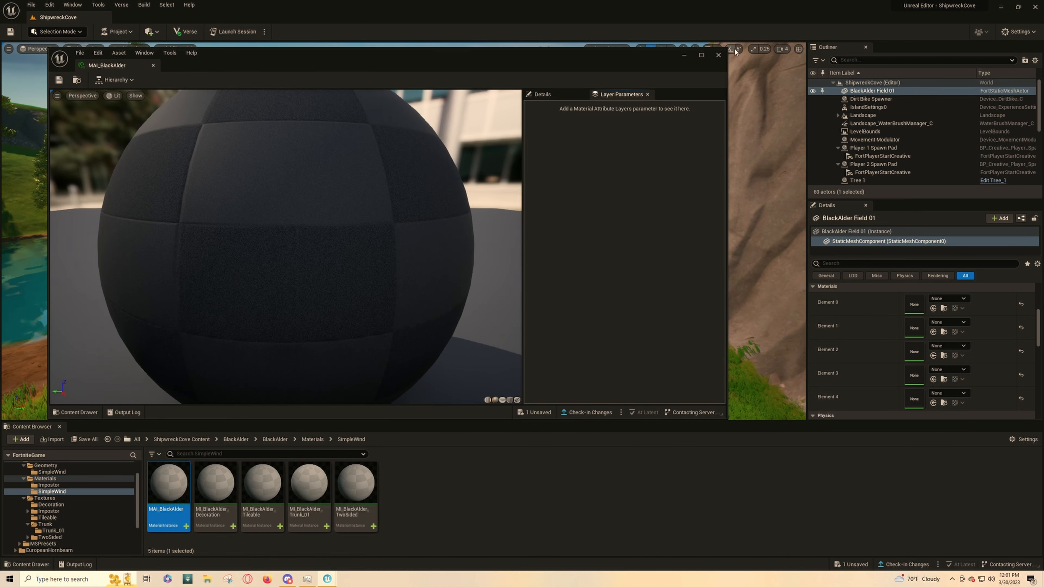
pyautogui.click(724, 50)
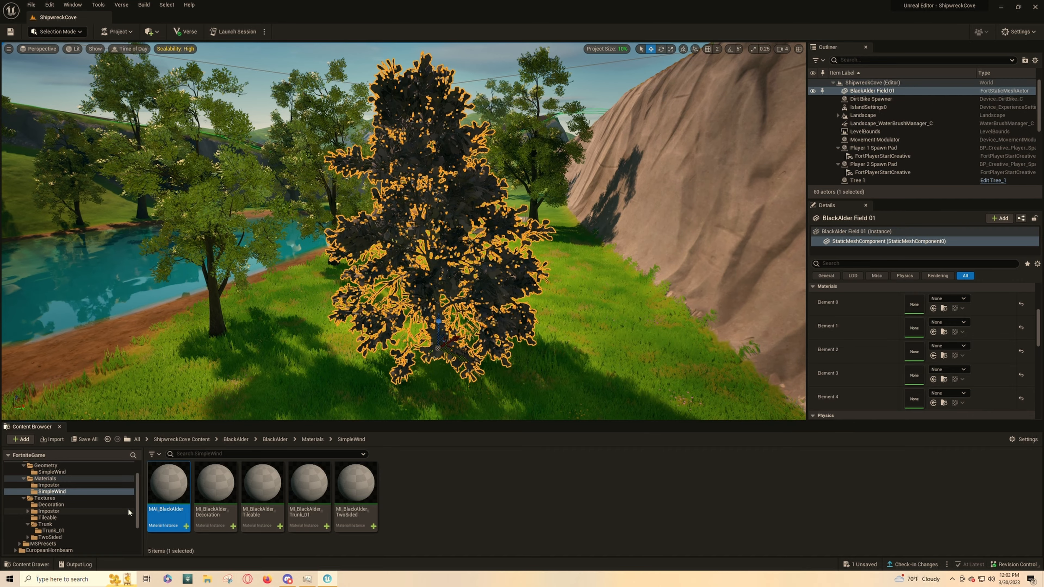
# Step: Create a new material named "Trunk" directly in BlackAlder's Materials folder
pyautogui.scroll(1, 129, 508)
pyautogui.click(82, 491)
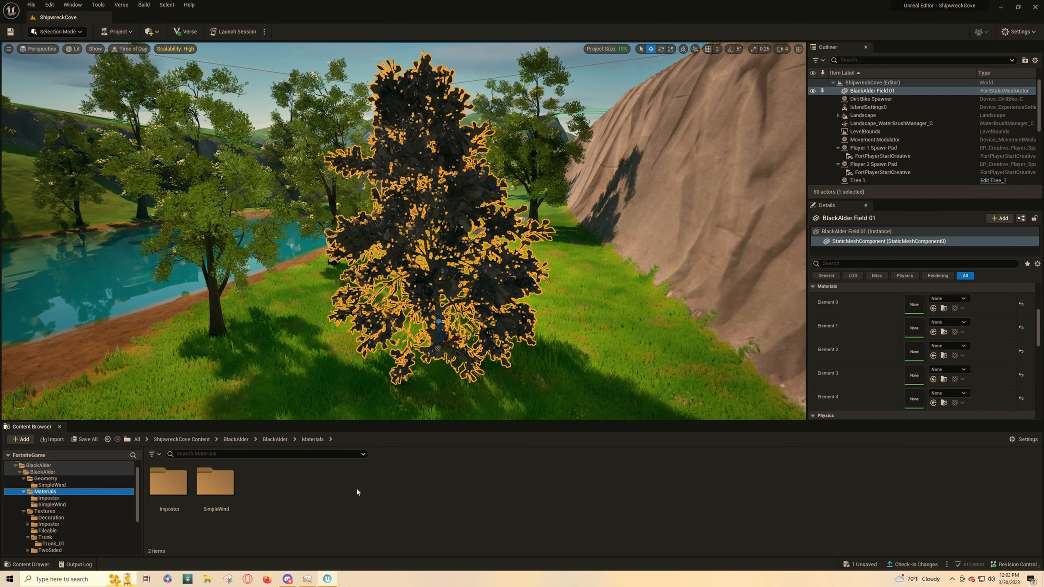
pyautogui.rightClick(303, 489)
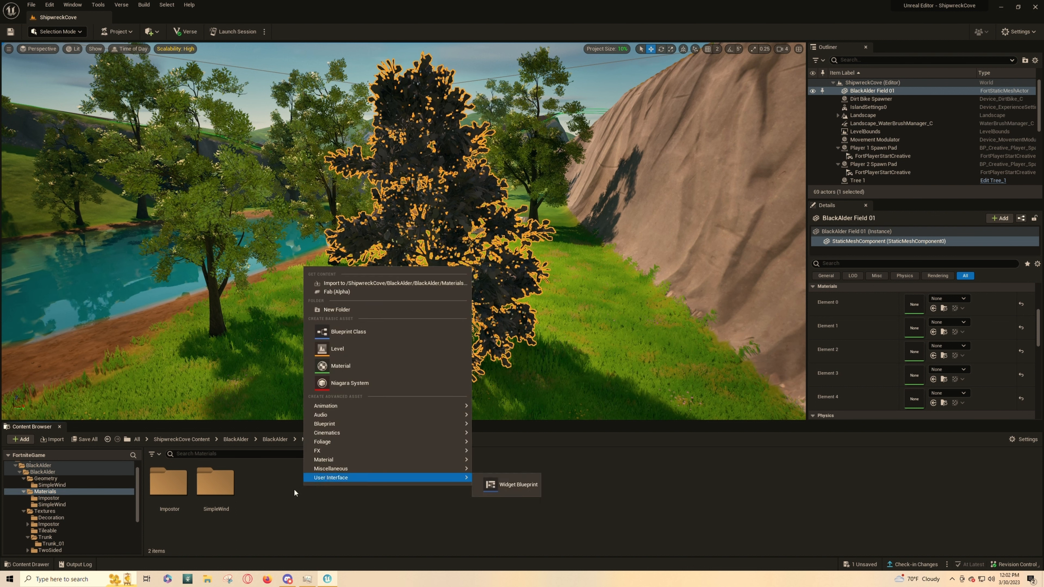
pyautogui.click(376, 372)
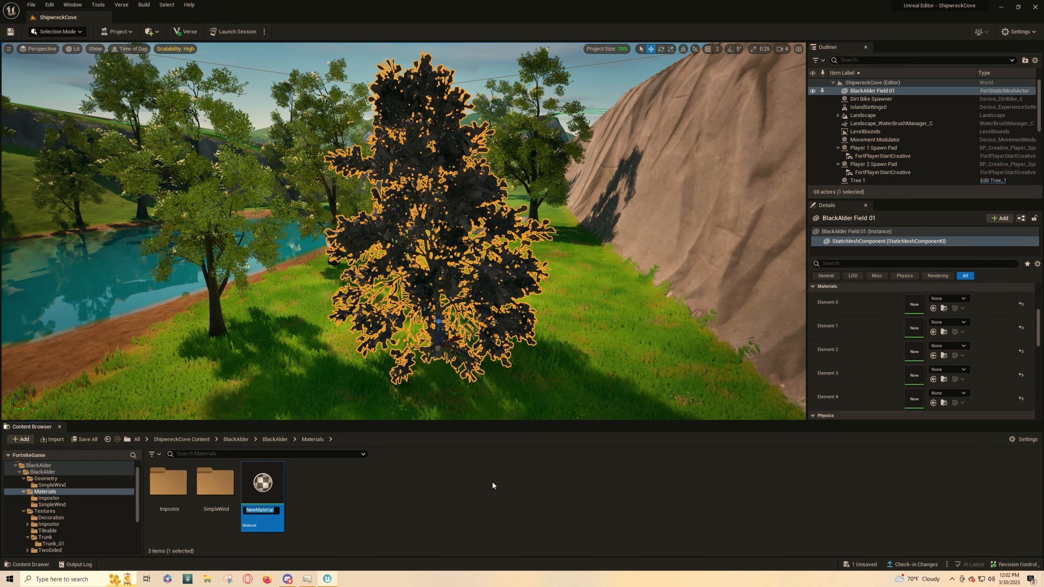
pyautogui.write('Trunk')
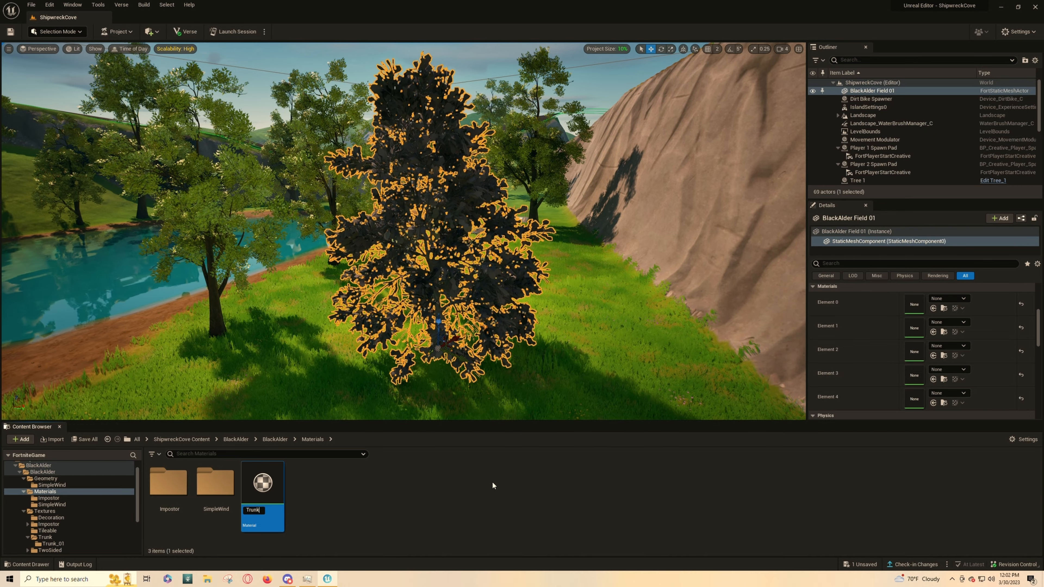
pyautogui.press('Return')
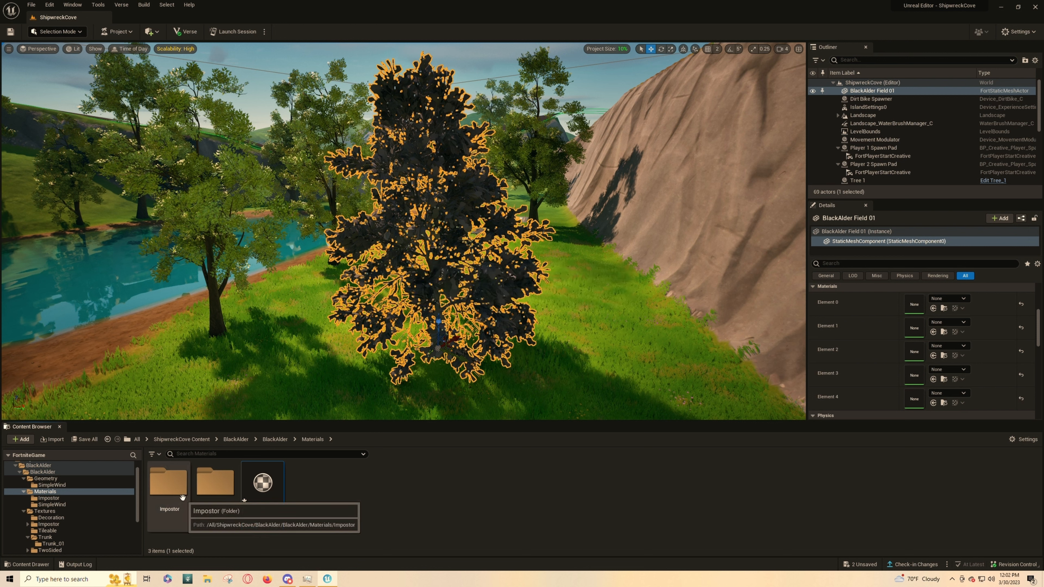
# Step: Create a material named "Trunk" inside the Materials/SimpleWind folder
pyautogui.click(231, 492)
pyautogui.doubleClick(231, 492)
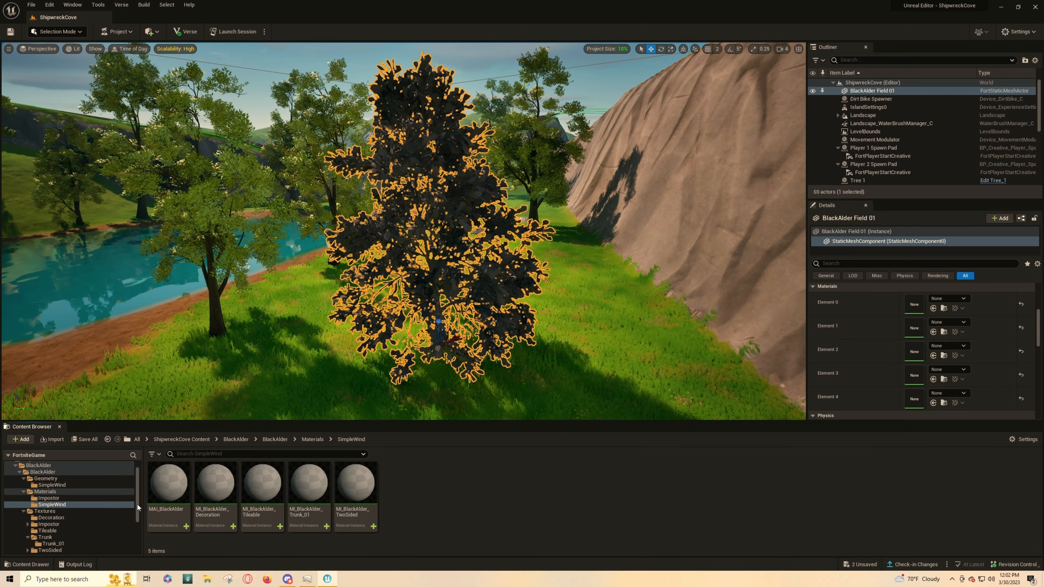
pyautogui.rightClick(463, 492)
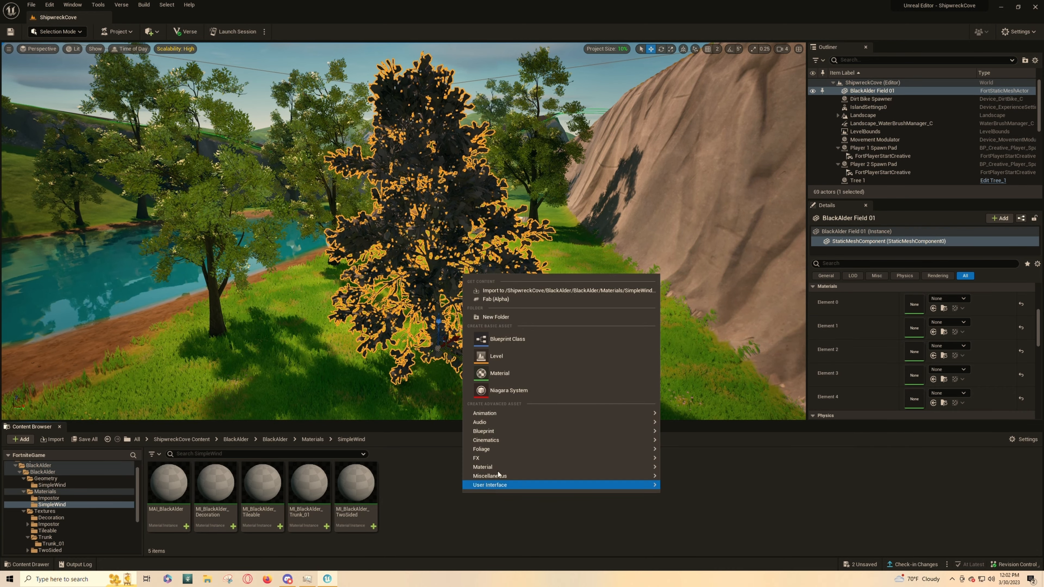
pyautogui.click(507, 376)
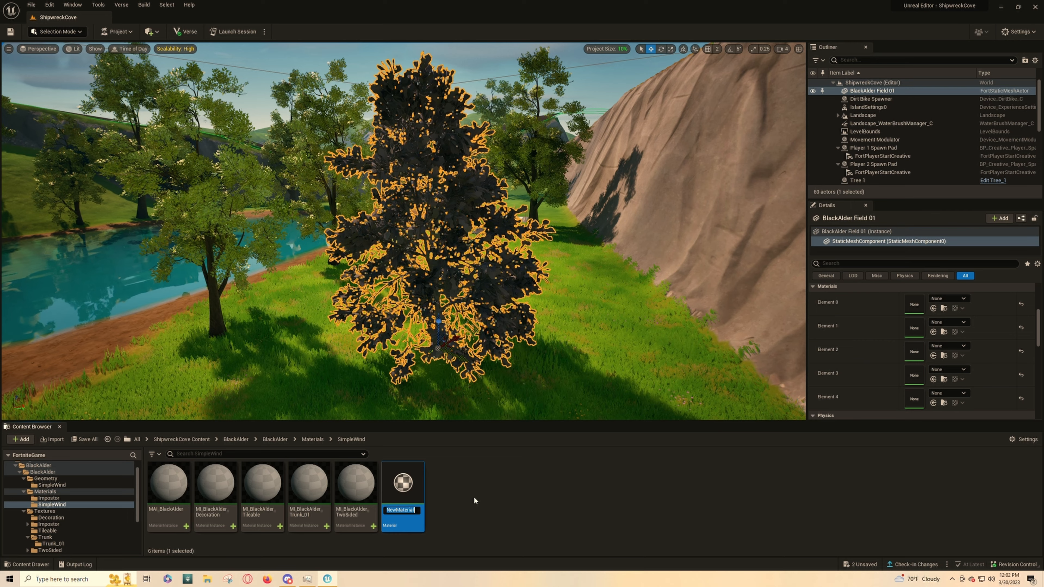
pyautogui.write('Trunk')
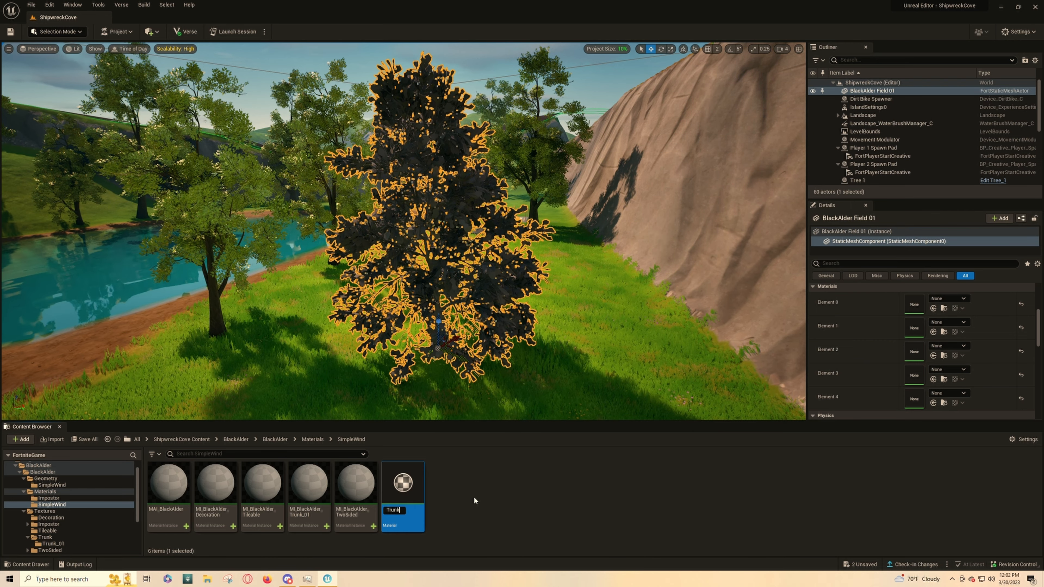
pyautogui.press('Return')
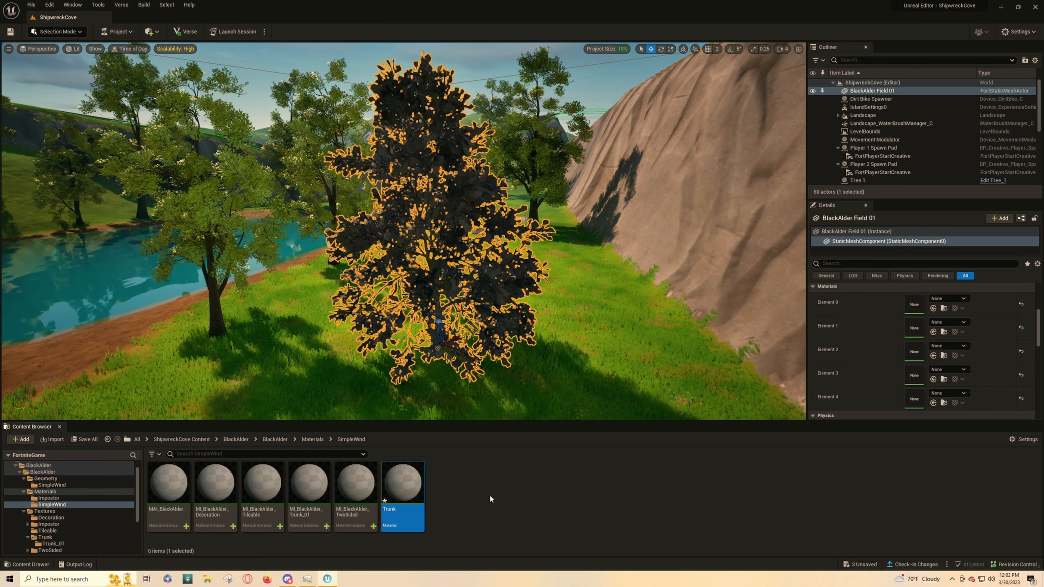
# Step: Create a material named "Leaves" in the Materials/SimpleWind folder
pyautogui.rightClick(460, 496)
pyautogui.moveTo(503, 435)
pyautogui.click(497, 377)
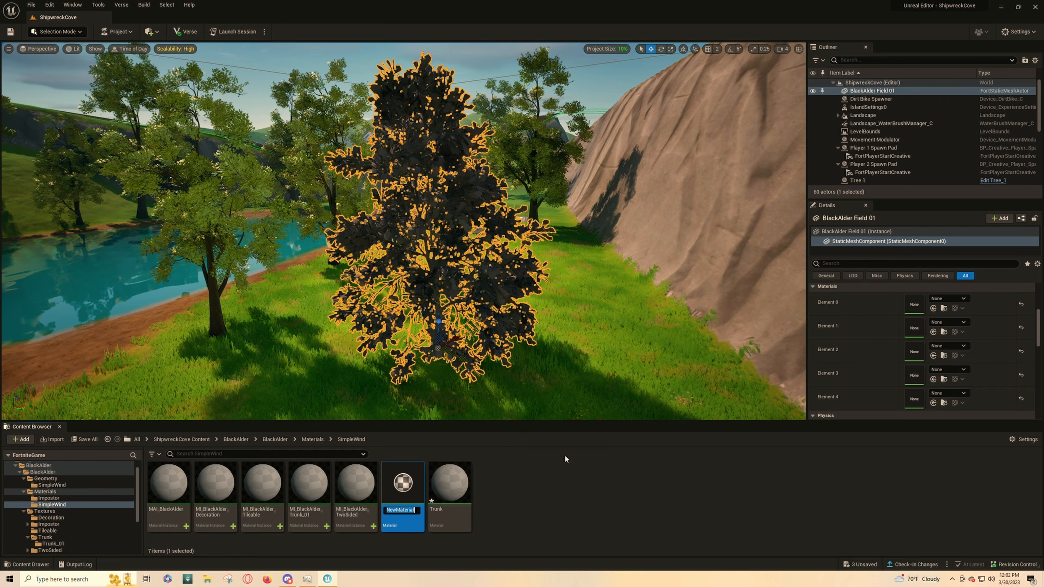
pyautogui.write('Lea')
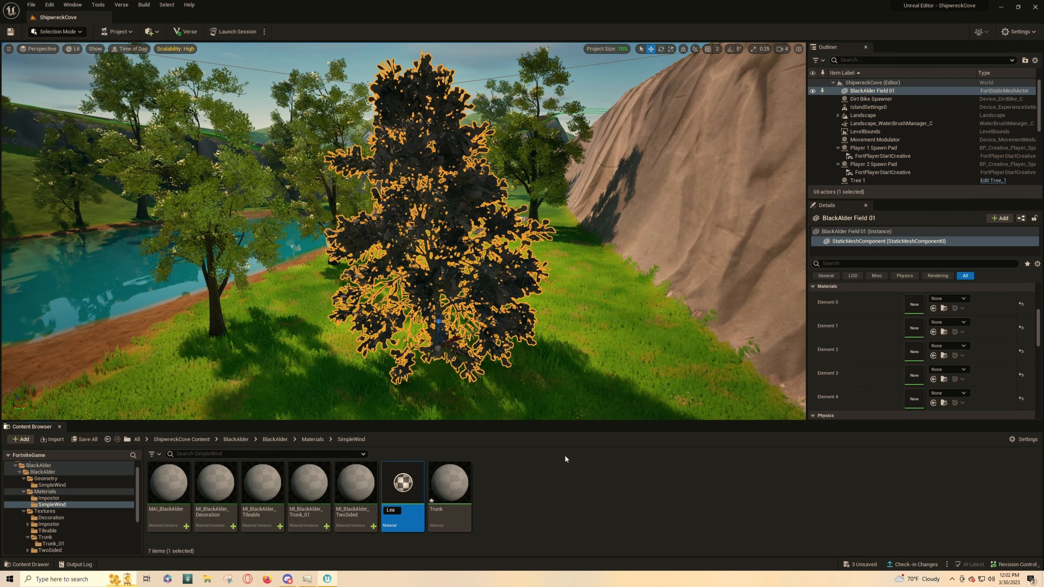
pyautogui.write('ves')
pyautogui.press('Return')
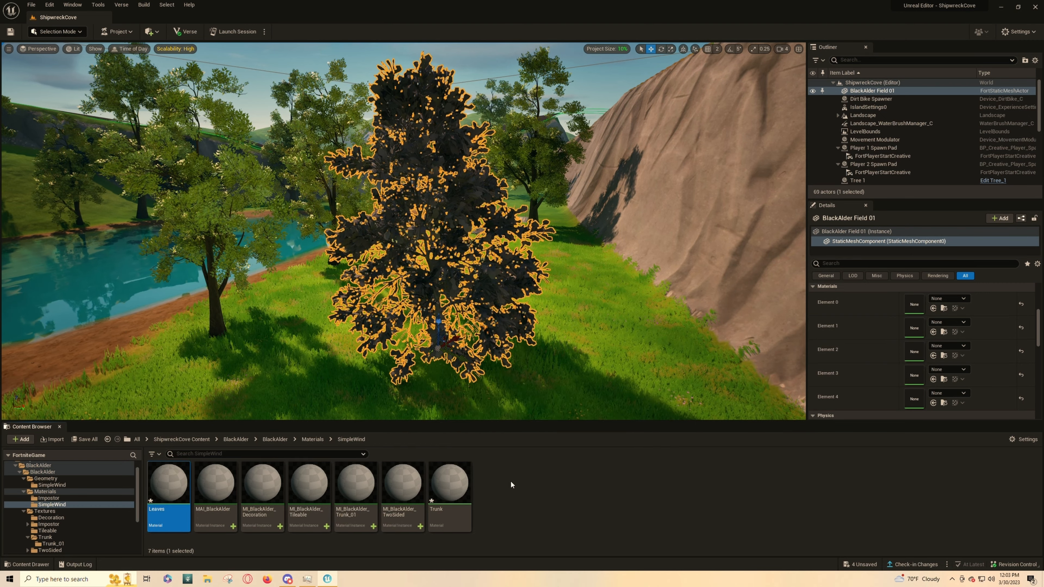
# Step: Add another new material to the SimpleWind folder and name it "Decoration"
pyautogui.rightClick(537, 491)
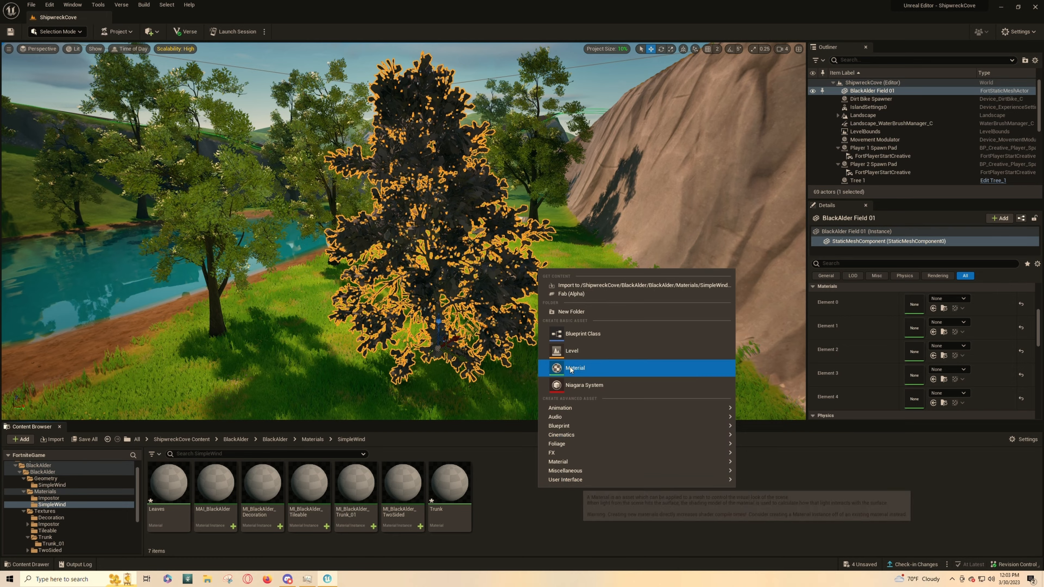
pyautogui.click(580, 368)
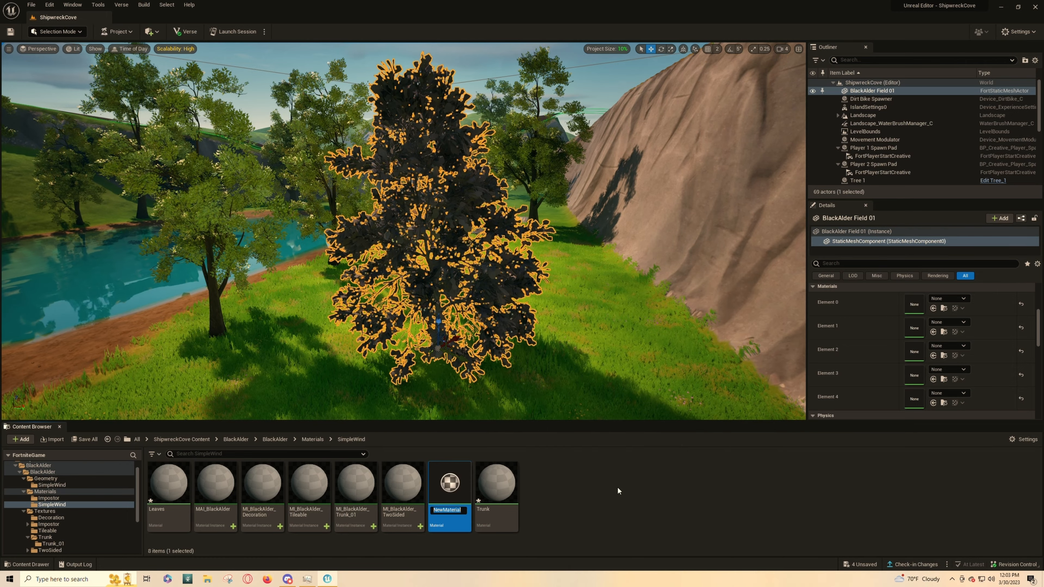
pyautogui.write('Decor')
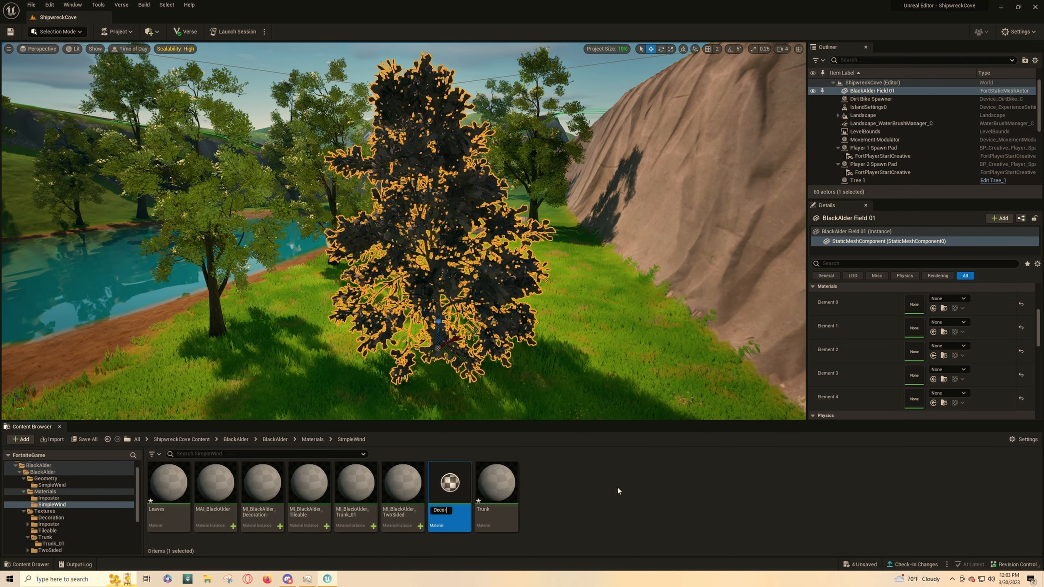
pyautogui.write('ation')
pyautogui.press('Return')
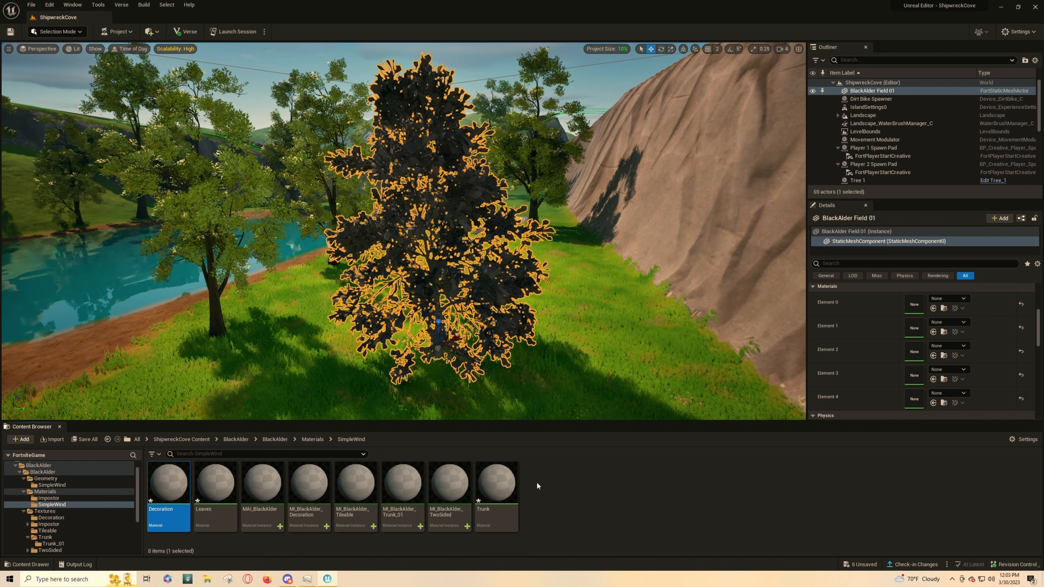
# Step: Create a material named "Tileable" alongside the other new materials in the SimpleWind folder
pyautogui.rightClick(621, 484)
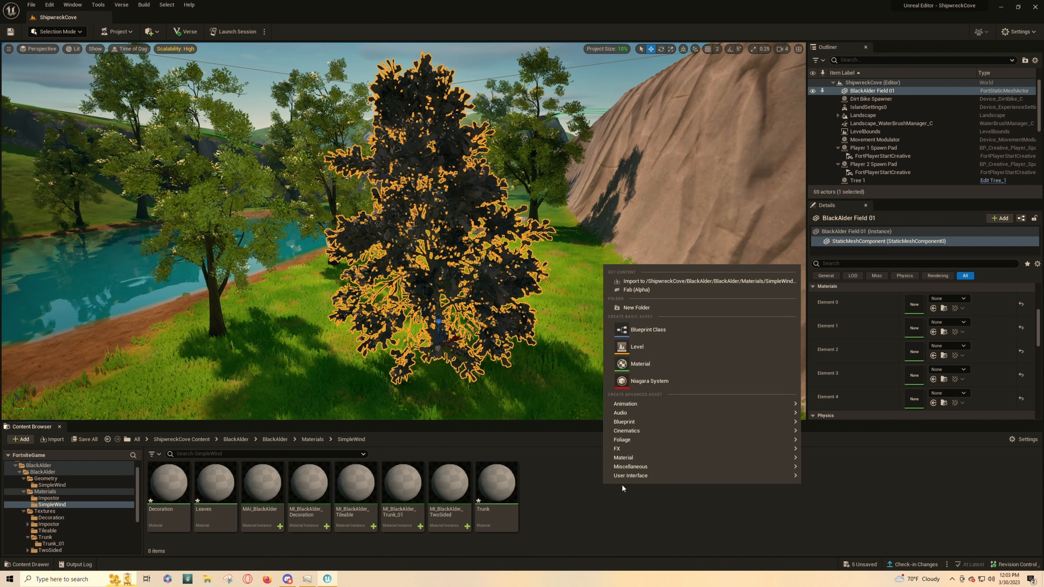
pyautogui.click(653, 364)
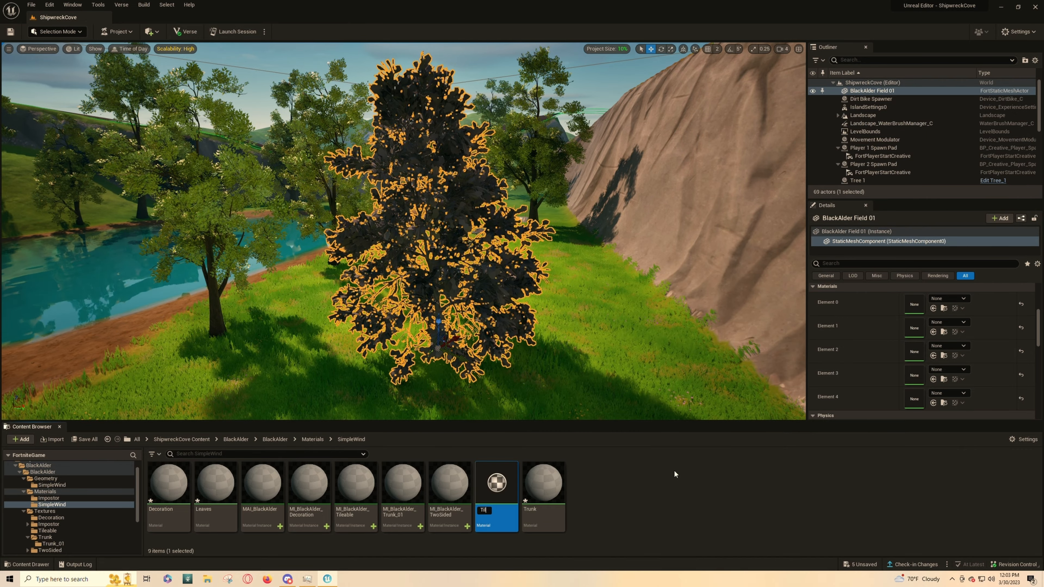
pyautogui.write('Tileab')
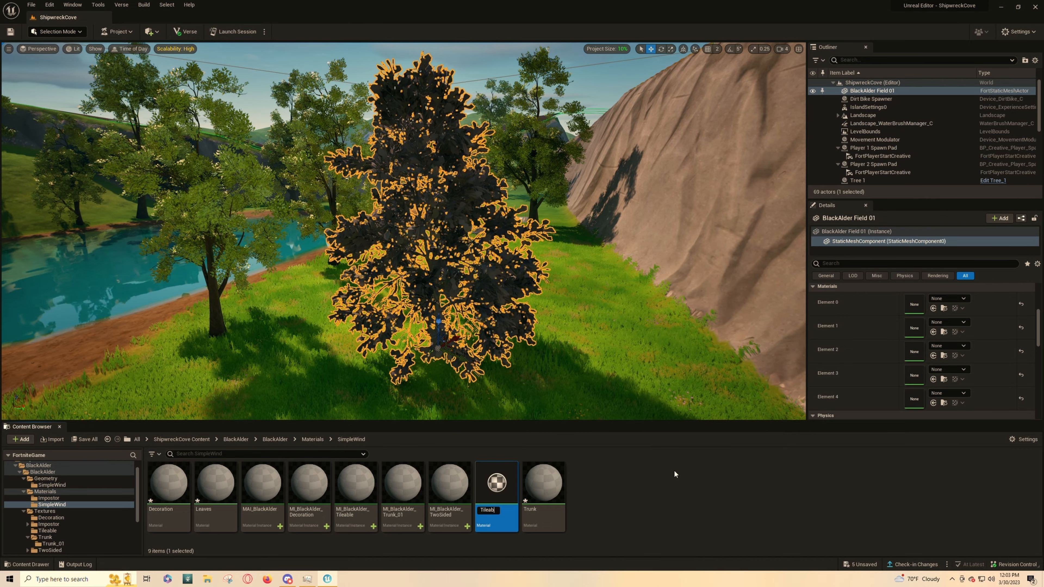
pyautogui.write('le')
pyautogui.press('Return')
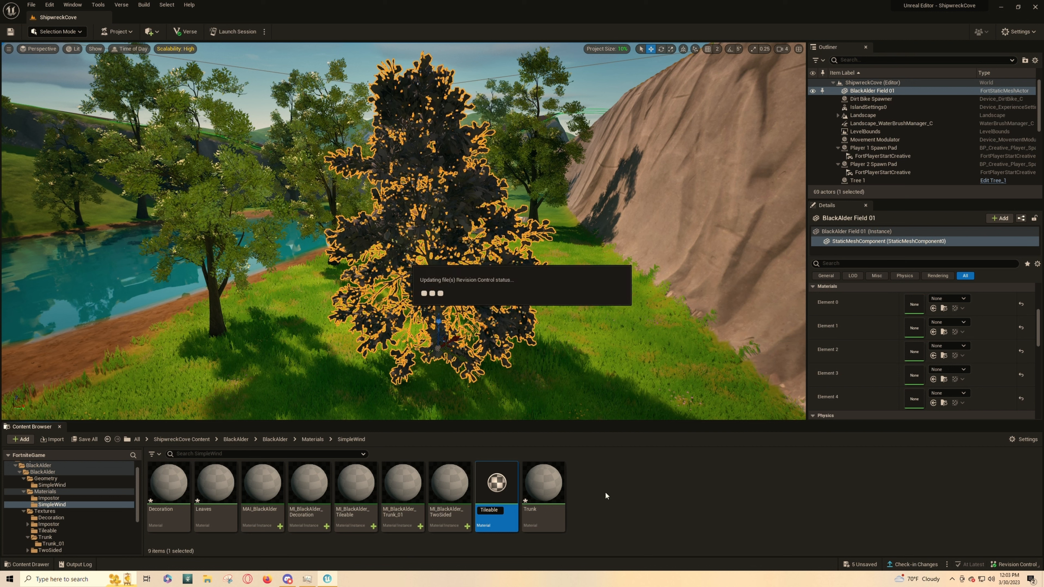
# Step: Create one more material in the SimpleWind folder, named "BlackAlder"
pyautogui.rightClick(634, 483)
pyautogui.click(686, 365)
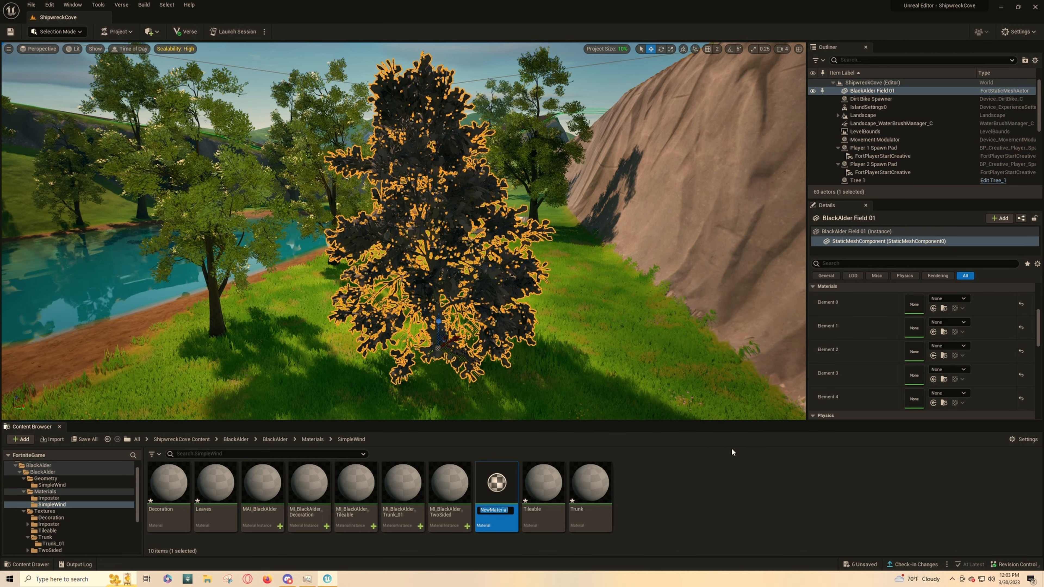
pyautogui.write('Black')
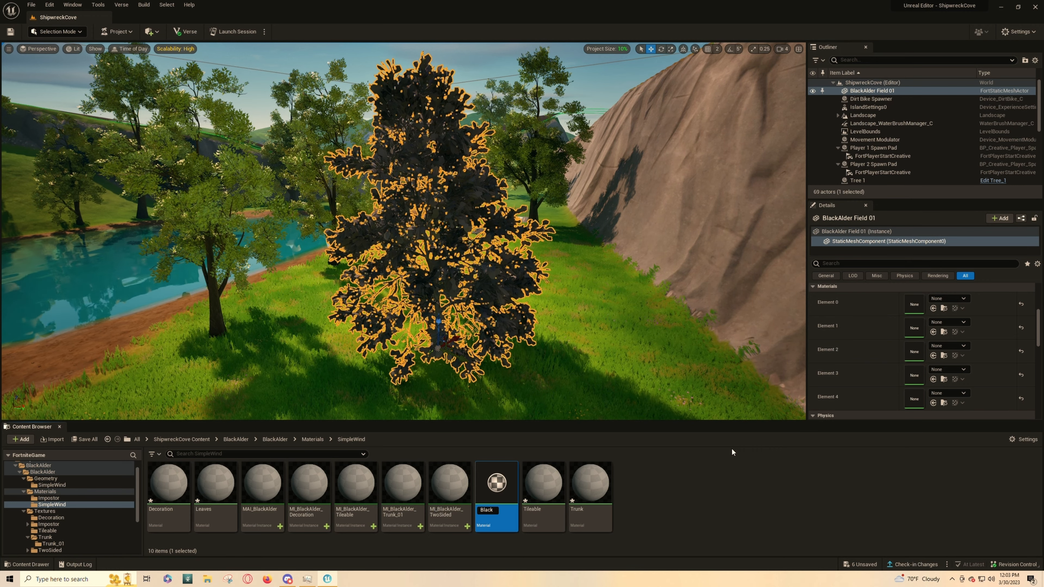
pyautogui.write('Alder')
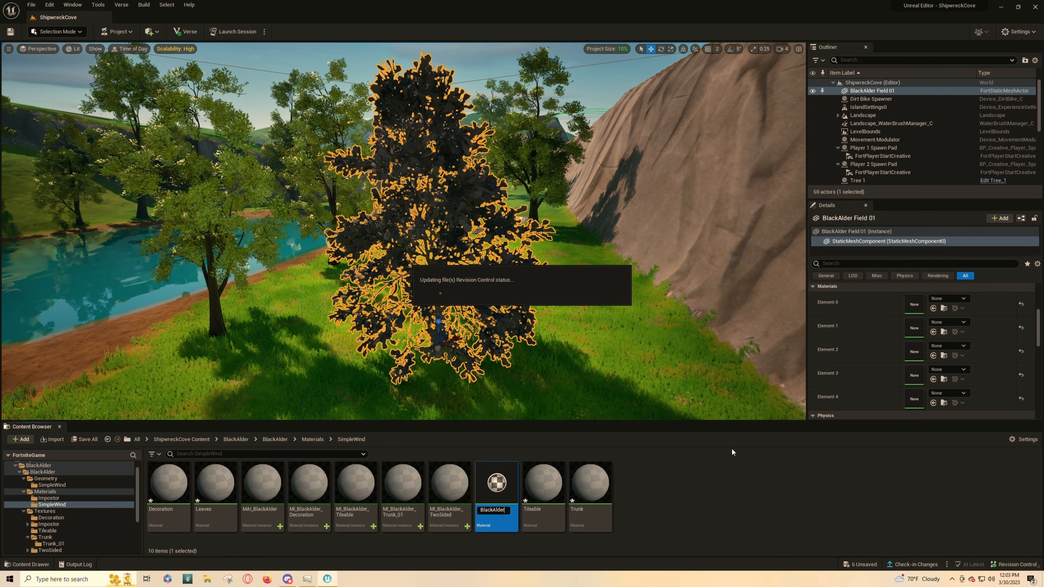
pyautogui.click(726, 469)
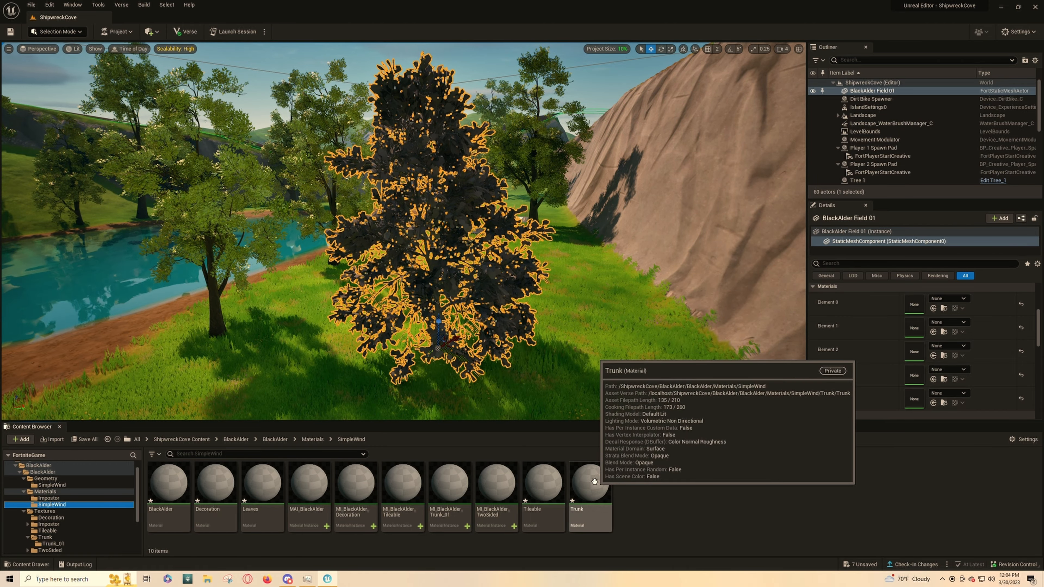
# Step: Open the Tileable material and add the albedo, mask and normal textures from the Textures/Tileable folder to its graph
pyautogui.moveTo(550, 481)
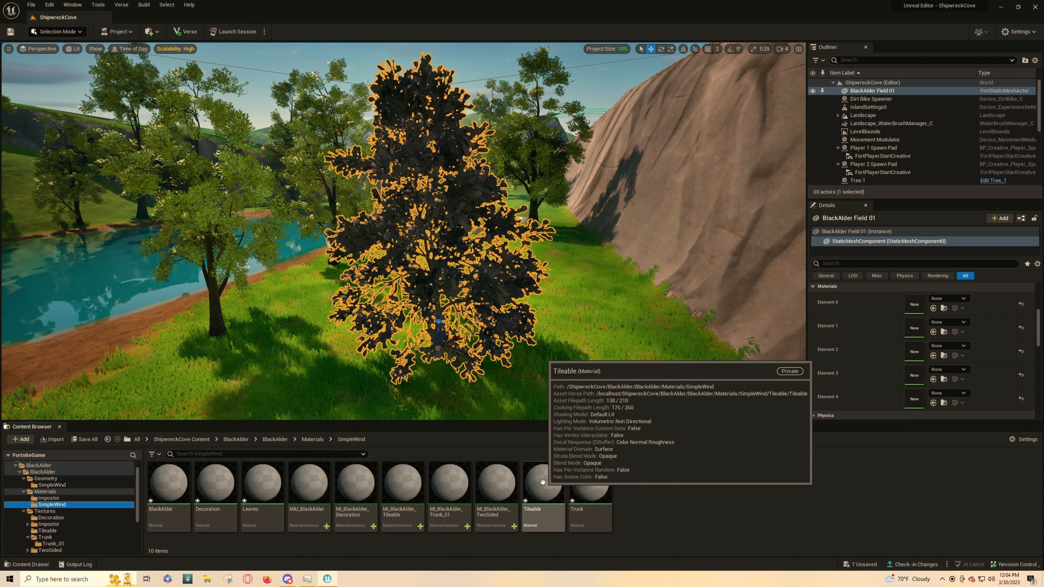
pyautogui.click(542, 481)
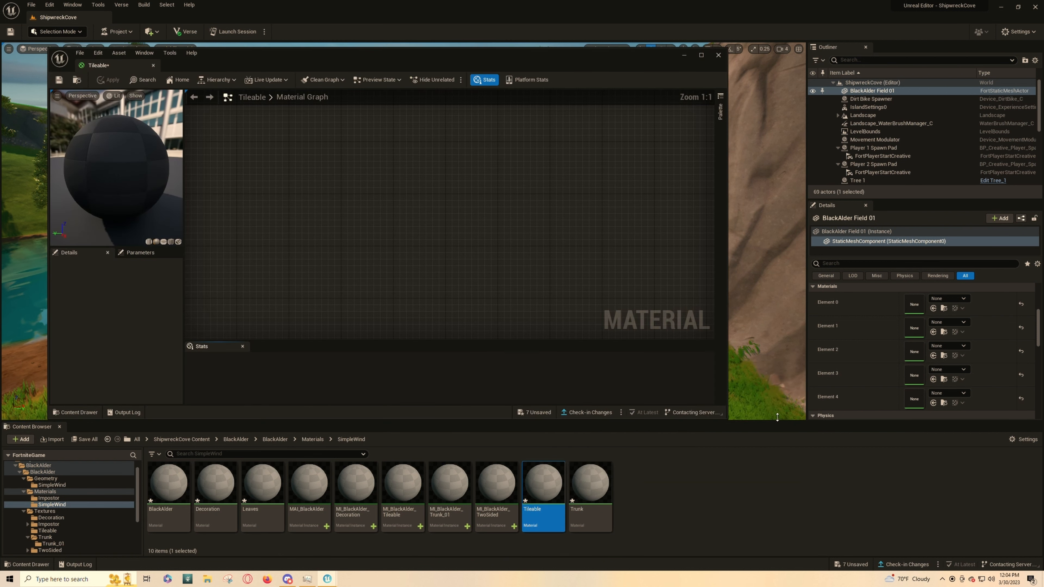
pyautogui.scroll(-3, 358, 221)
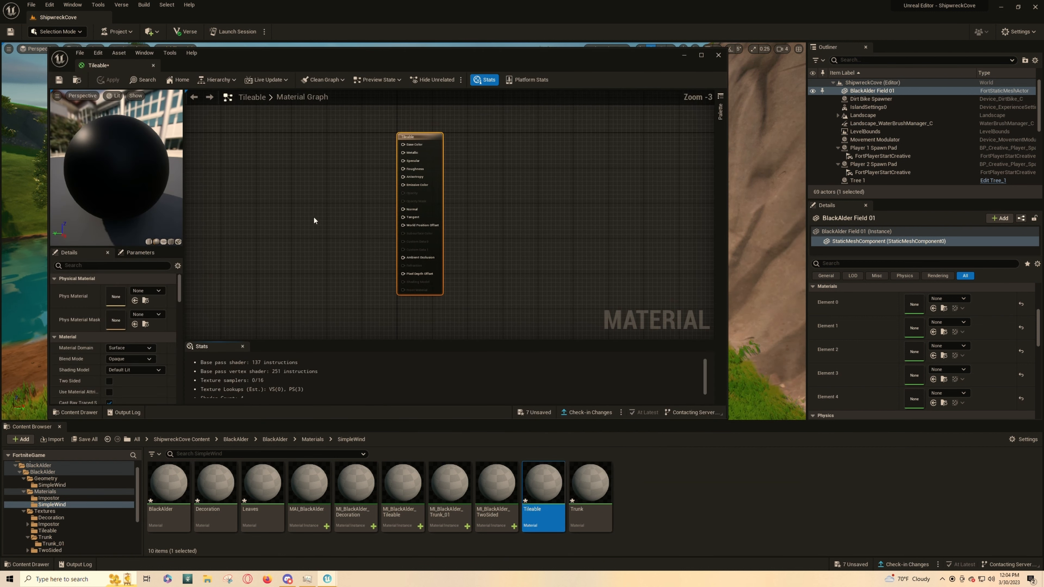
pyautogui.moveTo(312, 218); pyautogui.dragTo(414, 226, button='right')
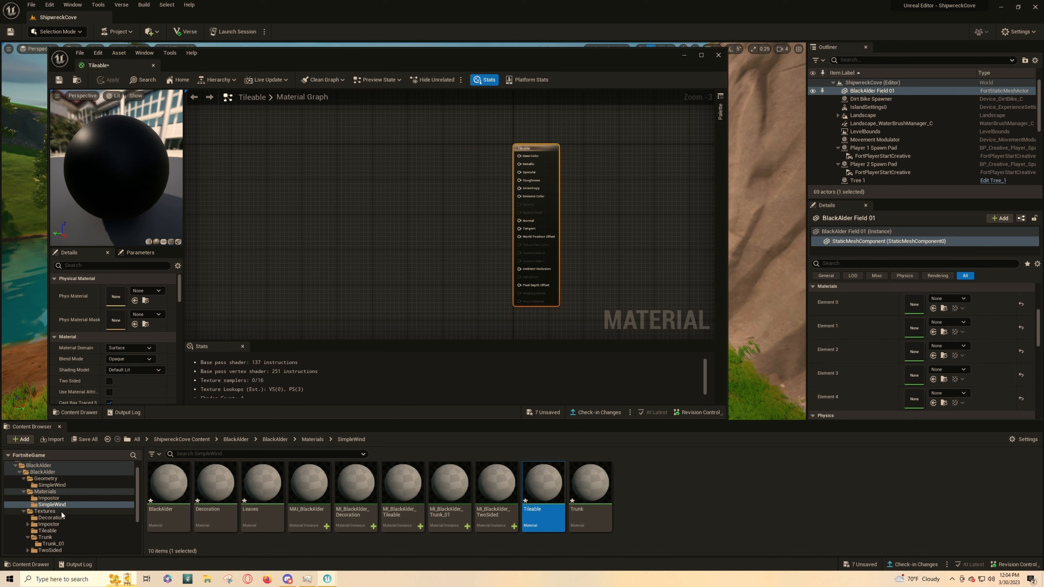
pyautogui.click(48, 530)
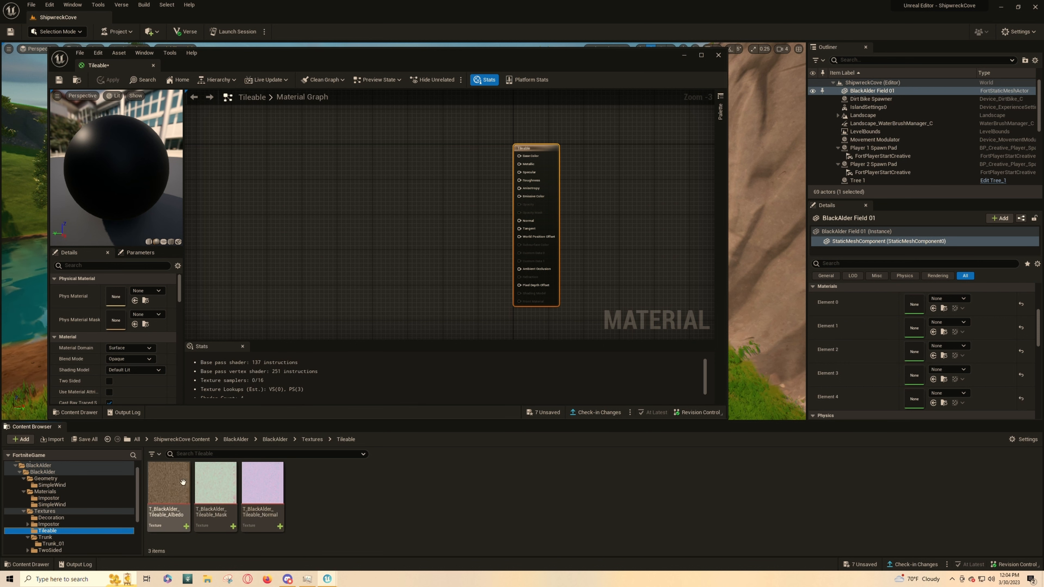
pyautogui.moveTo(169, 484); pyautogui.dragTo(345, 133)
pyautogui.moveTo(215, 484); pyautogui.dragTo(339, 245)
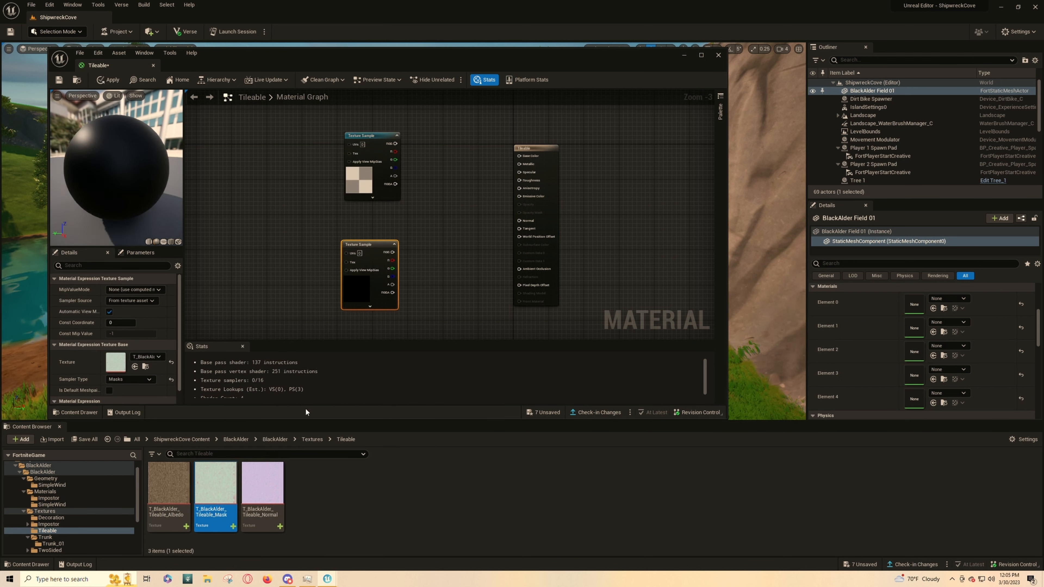
pyautogui.moveTo(263, 484); pyautogui.dragTo(287, 270)
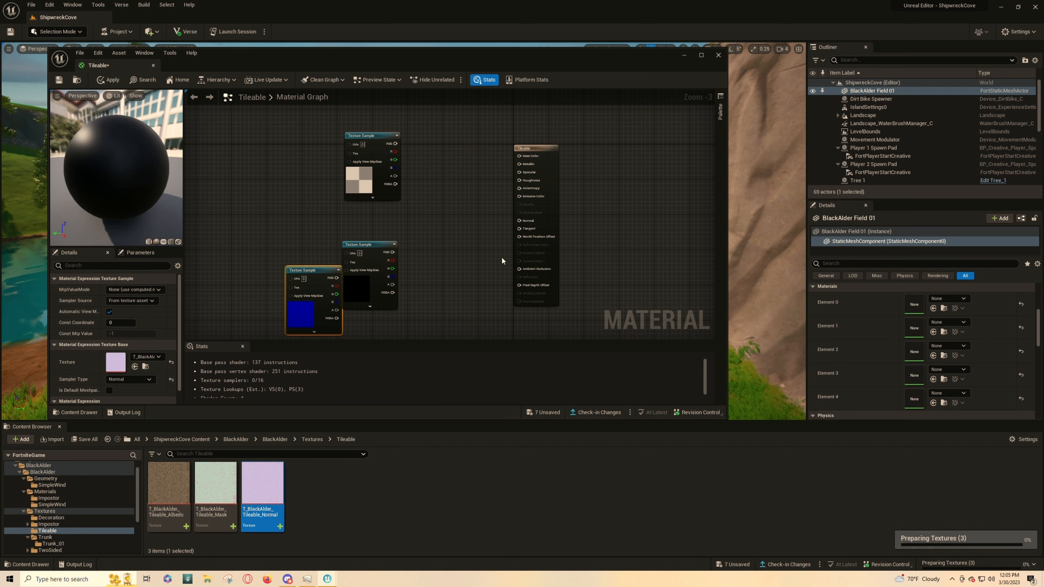
# Step: Arrange the three Tileable texture samples in a column and connect the albedo sample's RGB output to Base Color
pyautogui.moveTo(384, 240); pyautogui.dragTo(321, 203)
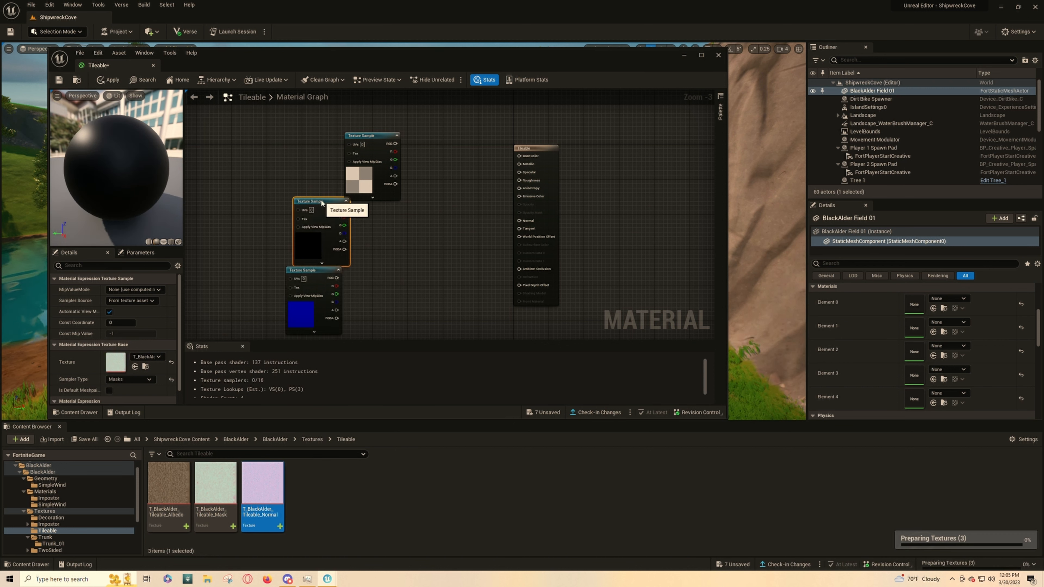
pyautogui.moveTo(368, 132); pyautogui.dragTo(316, 121)
pyautogui.moveTo(317, 271); pyautogui.dragTo(321, 284)
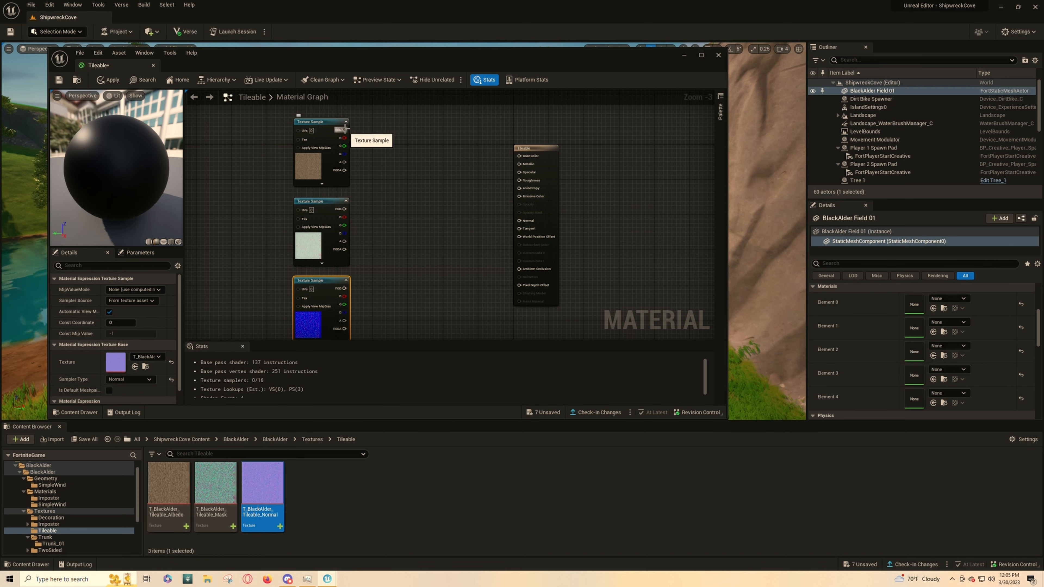
pyautogui.moveTo(344, 130); pyautogui.dragTo(518, 156)
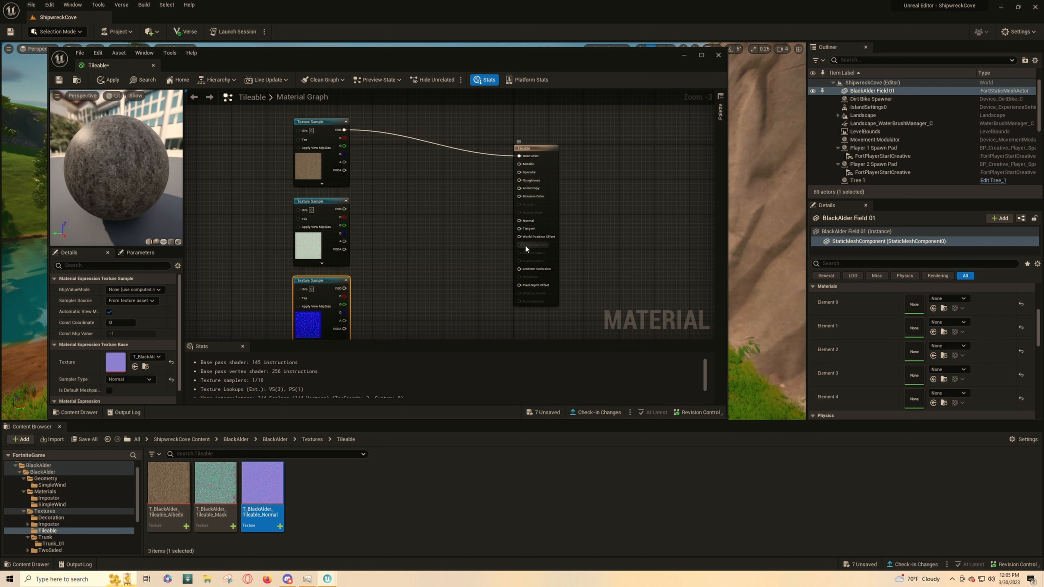
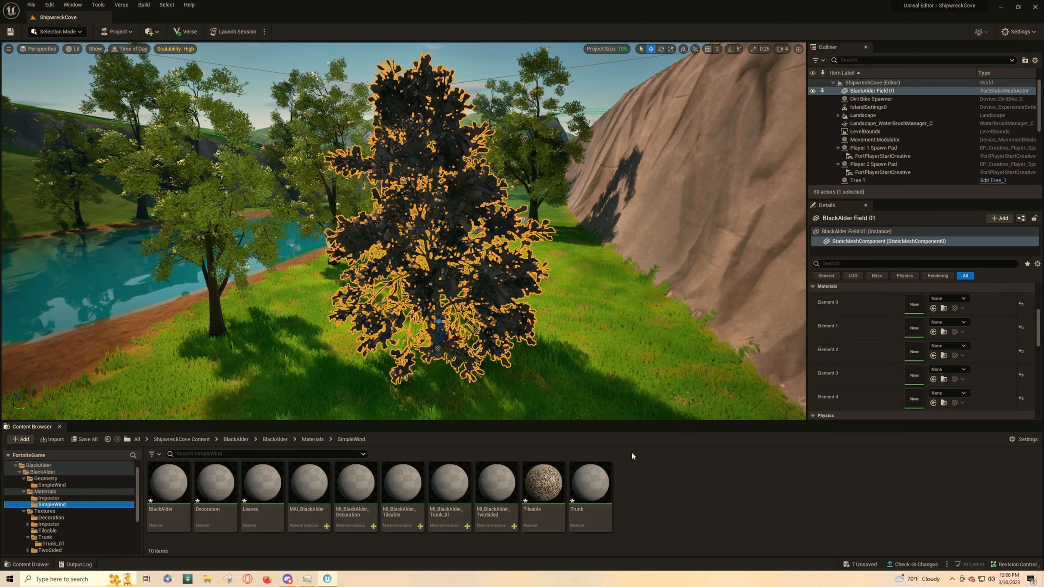
# Step: Open the Trunk material, fit its editor window above the asset thumbnails, and show the Textures/Trunk/Trunk_01 folder
pyautogui.doubleClick(586, 481)
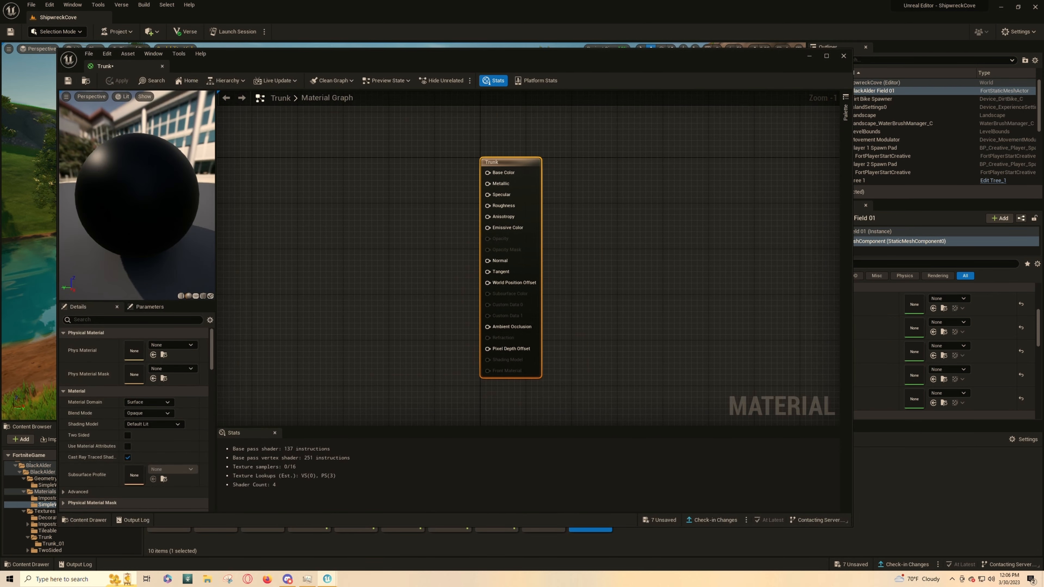
pyautogui.moveTo(377, 315); pyautogui.dragTo(515, 302, button='right')
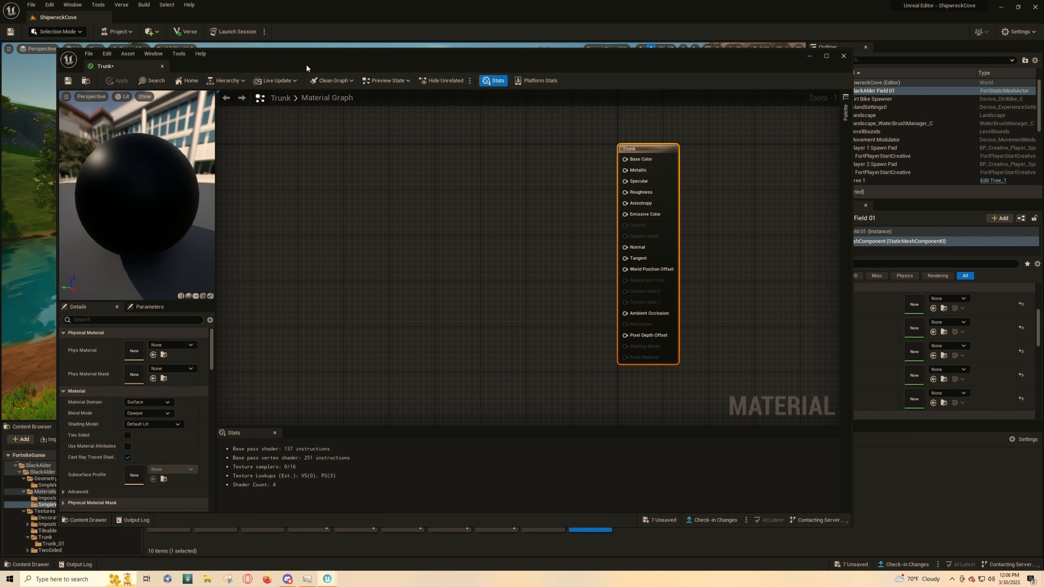
pyautogui.moveTo(306, 64); pyautogui.dragTo(420, 50)
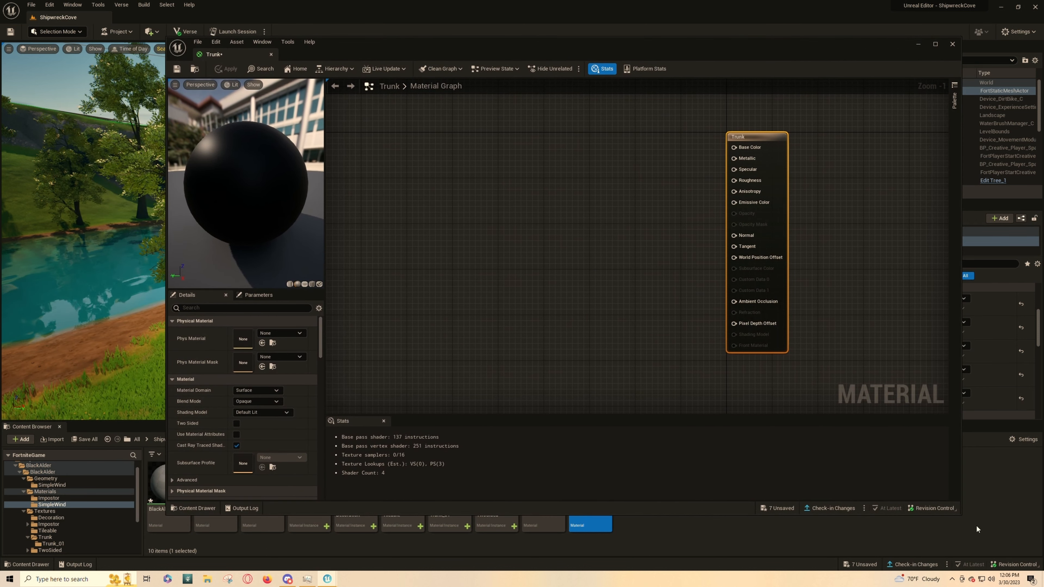
pyautogui.moveTo(959, 514); pyautogui.dragTo(870, 463)
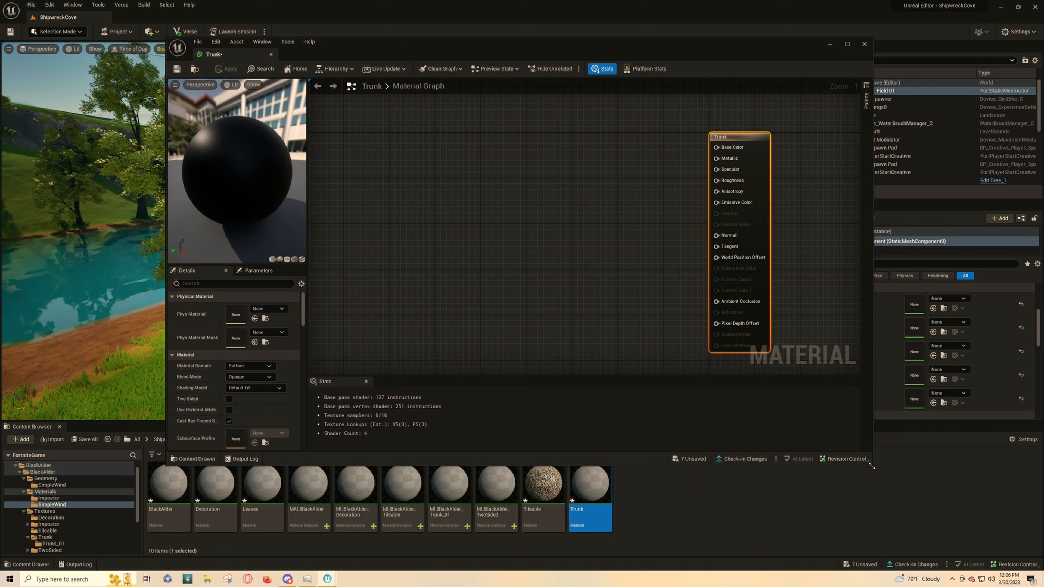
pyautogui.click(56, 541)
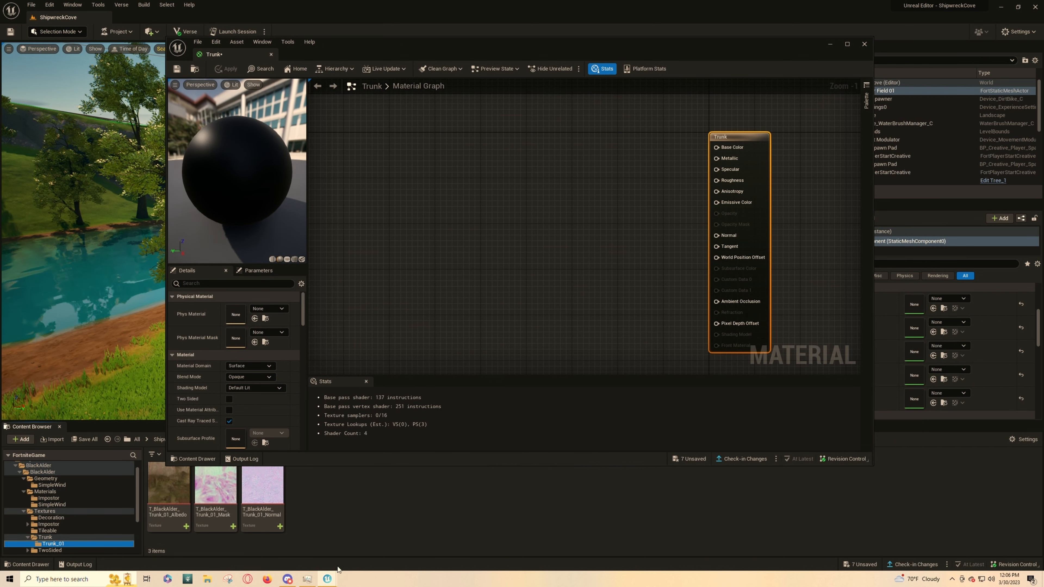
# Step: Add the Trunk_01 albedo, mask and normal textures to the Trunk graph, connecting albedo RGB to Base Color and normal RGB to Normal
pyautogui.moveTo(175, 501); pyautogui.dragTo(552, 128)
pyautogui.moveTo(621, 142); pyautogui.dragTo(716, 147)
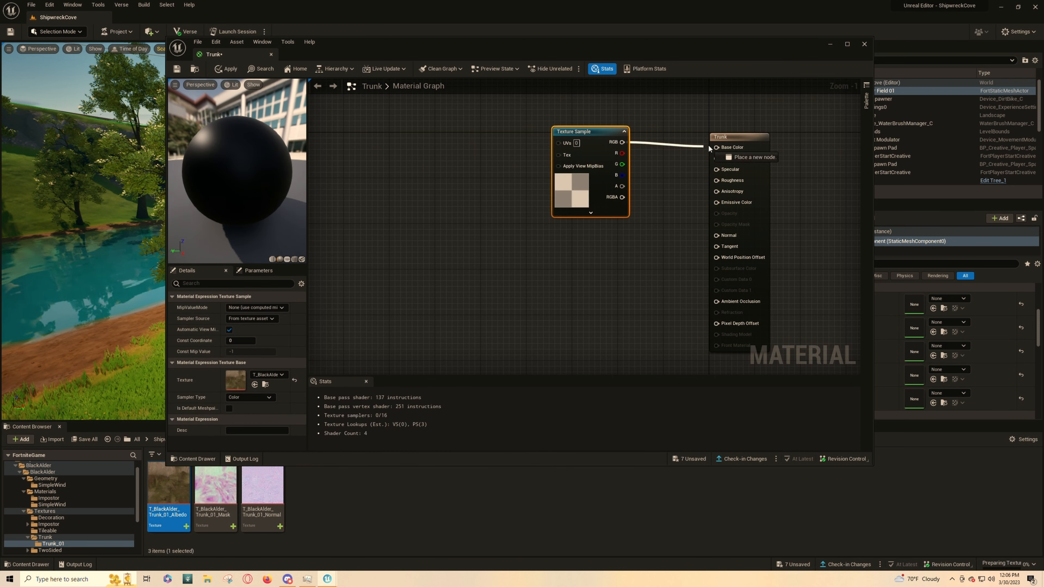
pyautogui.moveTo(602, 135); pyautogui.dragTo(545, 103)
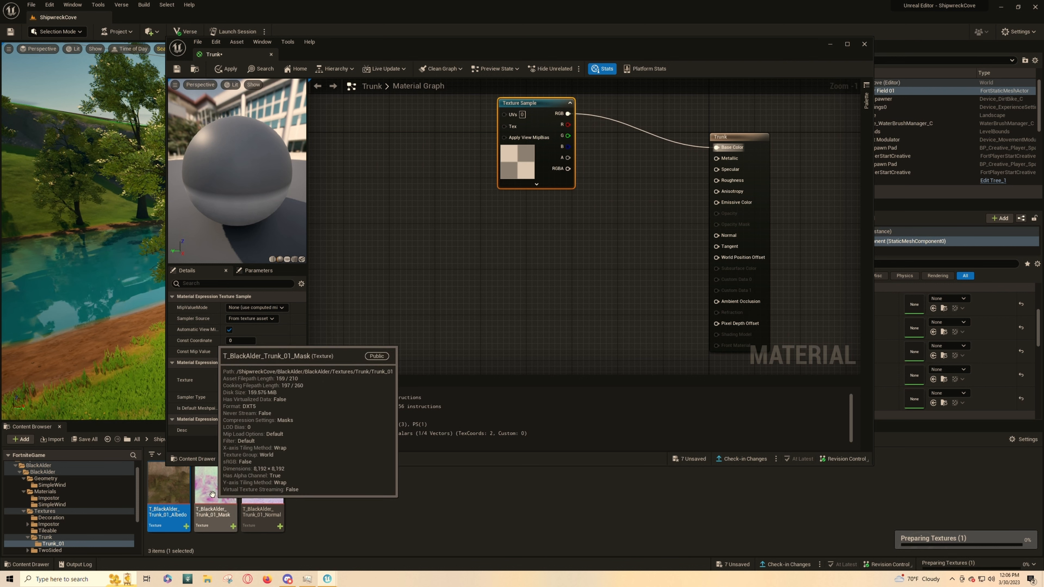
pyautogui.moveTo(216, 483); pyautogui.dragTo(525, 200)
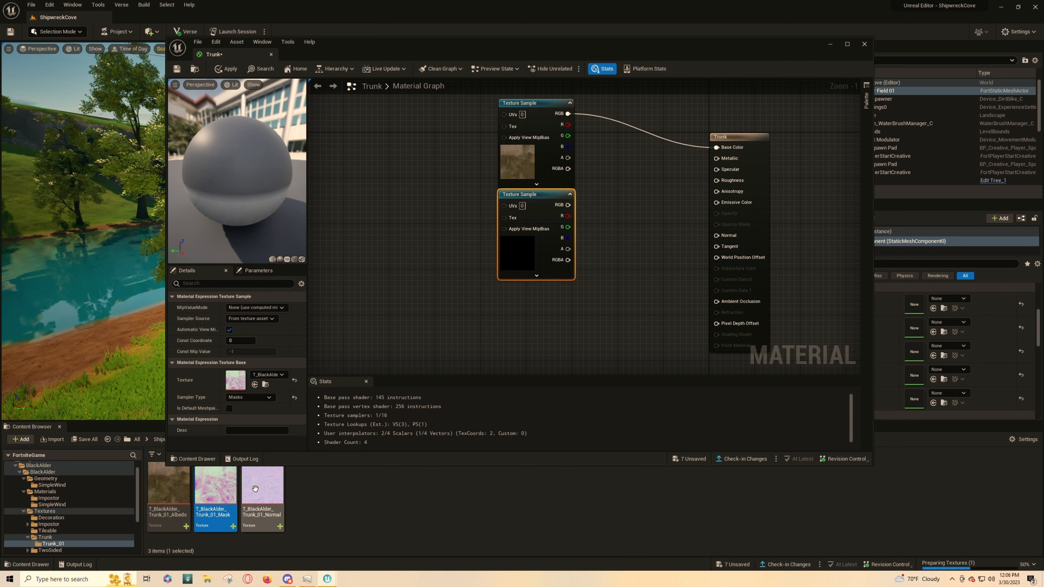
pyautogui.moveTo(263, 485); pyautogui.dragTo(716, 235)
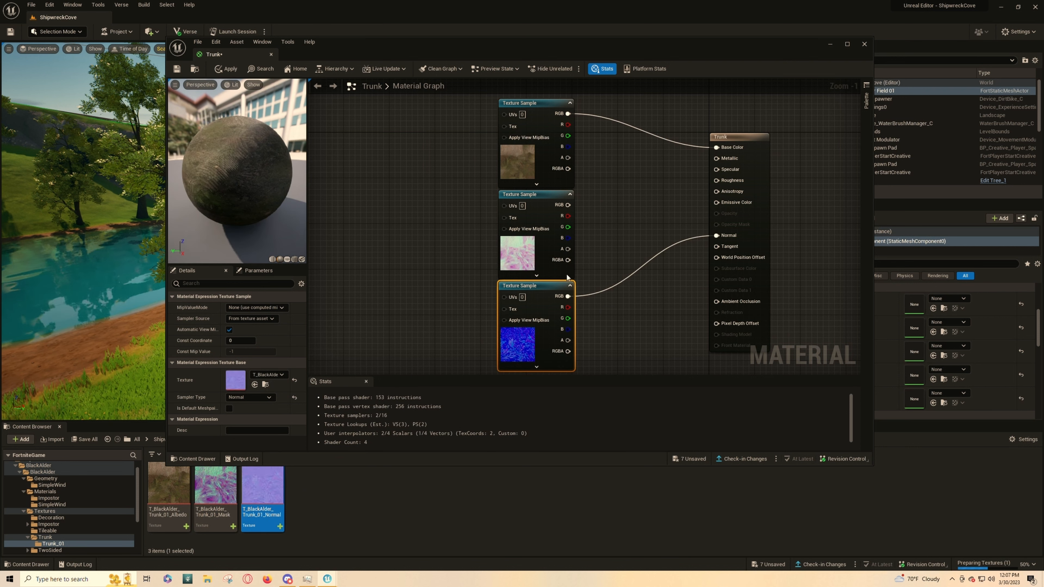
# Step: Set the Trunk material's Blend Mode to Masked
pyautogui.click(724, 138)
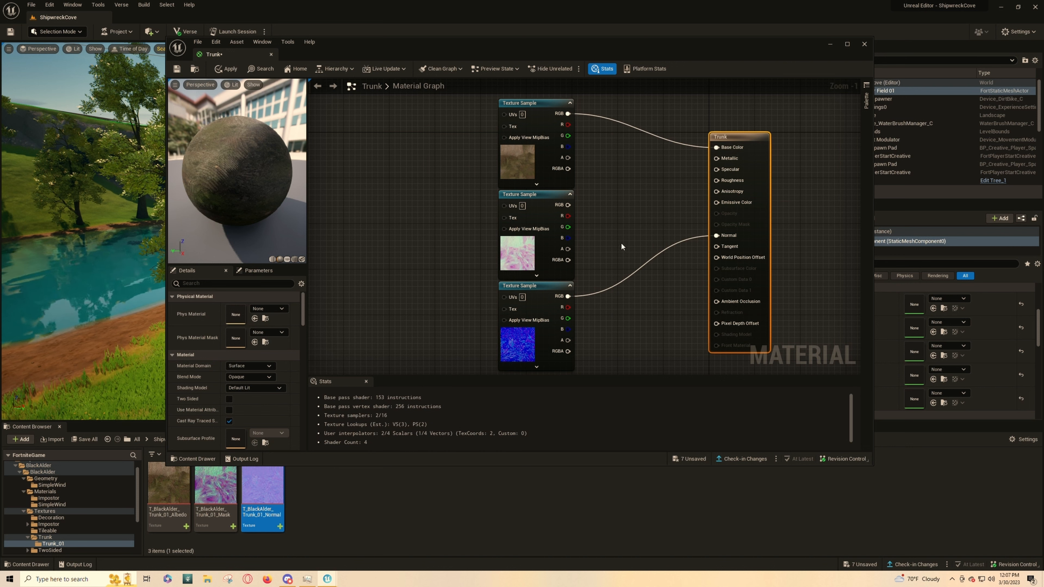
pyautogui.click(671, 205)
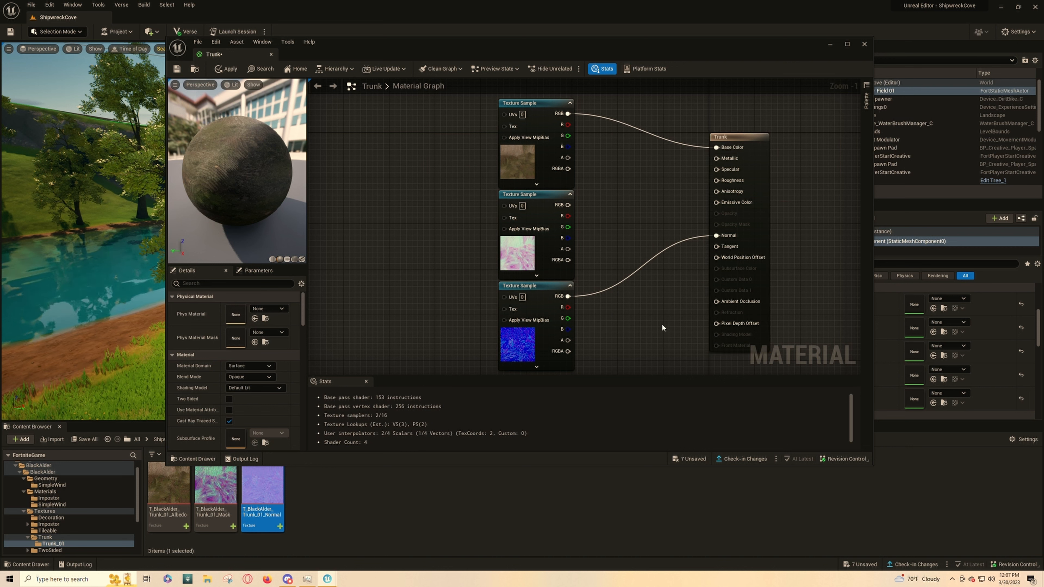
pyautogui.click(727, 135)
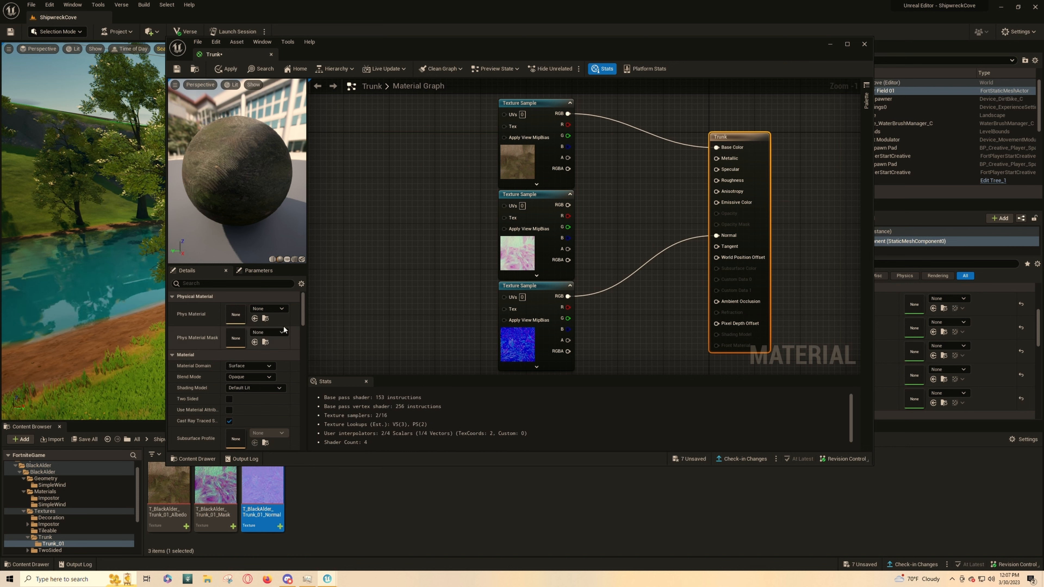
pyautogui.click(248, 377)
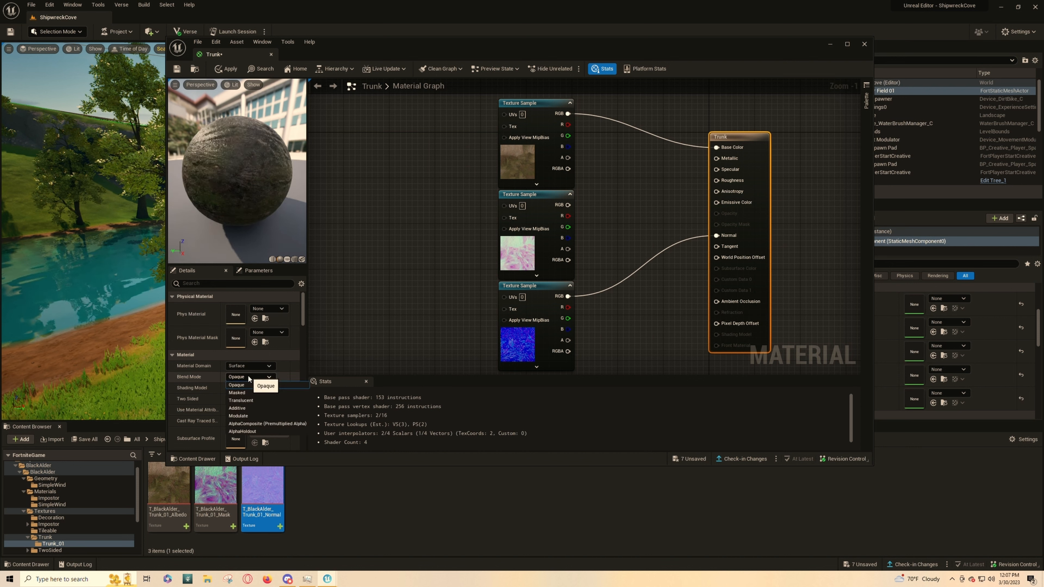
pyautogui.click(254, 393)
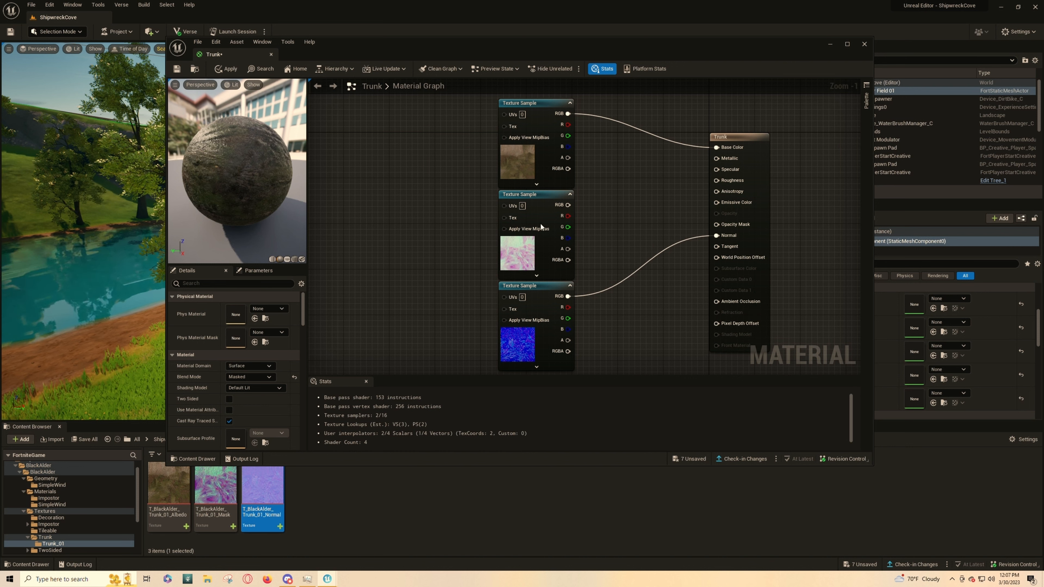
# Step: Connect the Trunk mask sample's RGB output to Opacity Mask, then apply the material and close its editor
pyautogui.moveTo(566, 204); pyautogui.dragTo(718, 224)
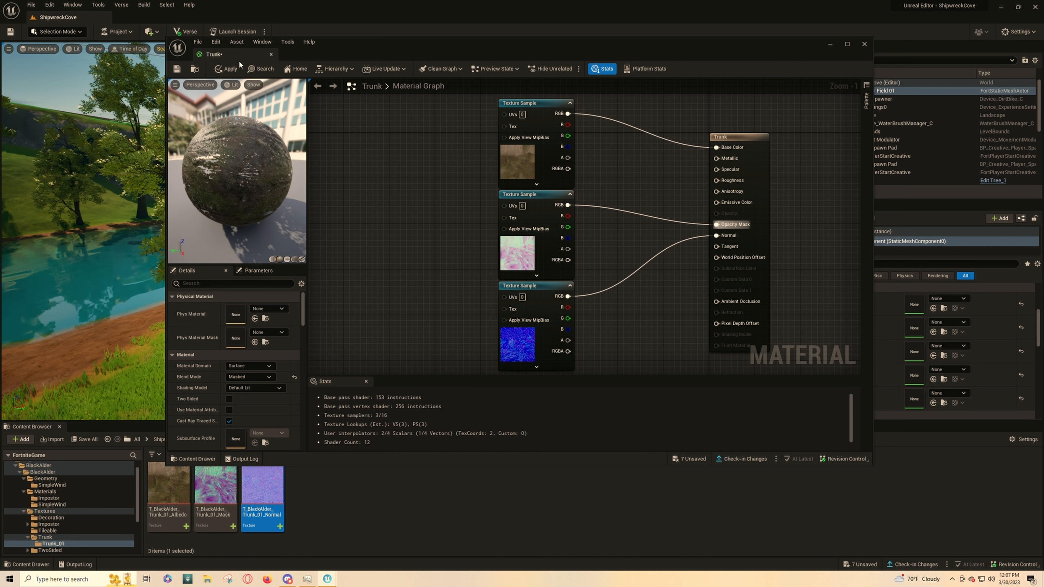
pyautogui.click(231, 69)
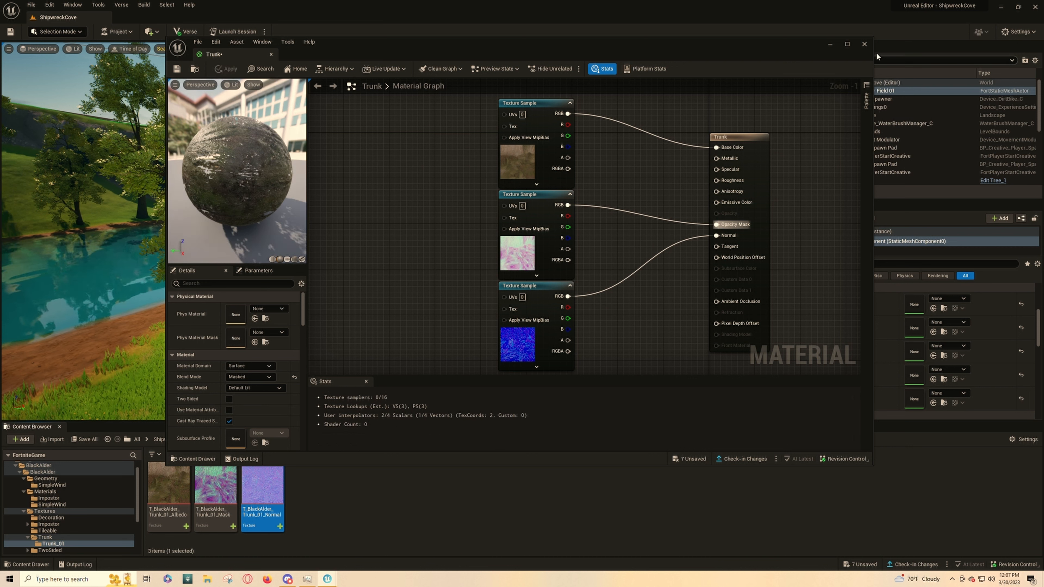
pyautogui.click(864, 44)
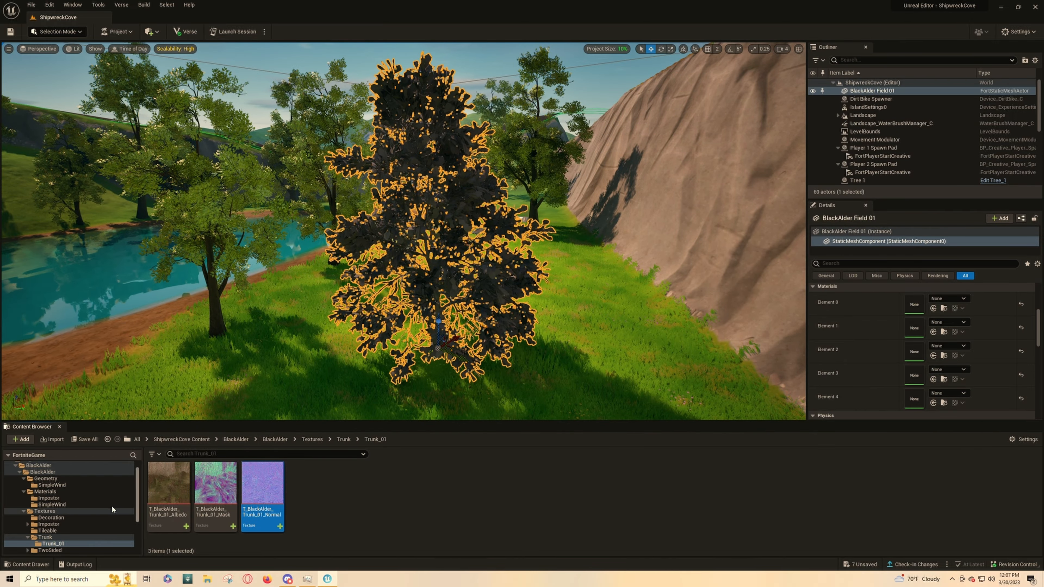
# Step: Open the Leaves material from Materials/SimpleWind, make room beside its output node, and show the Textures/TwoSided/Summer folder
pyautogui.click(51, 505)
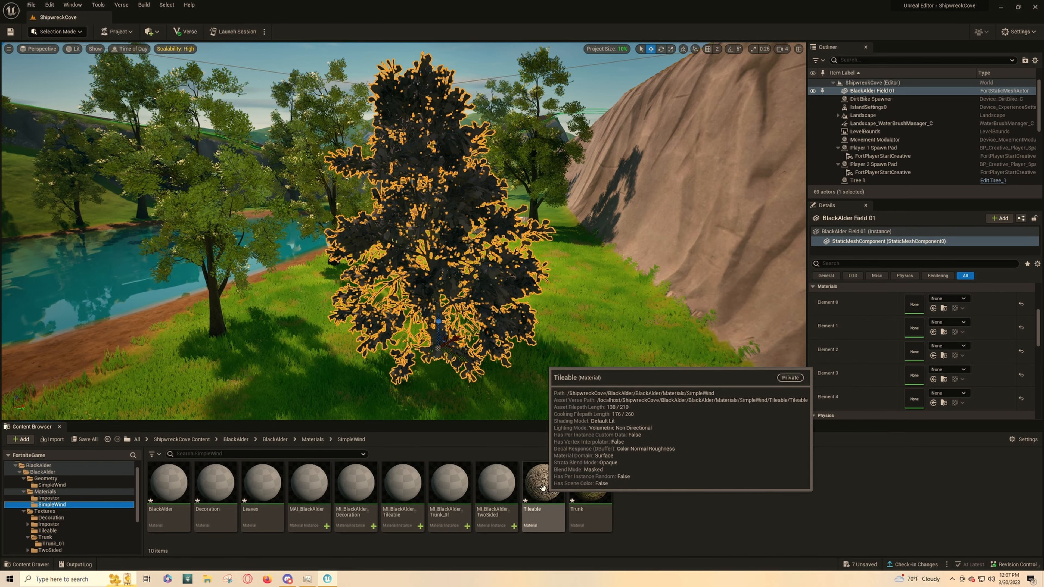
pyautogui.doubleClick(262, 484)
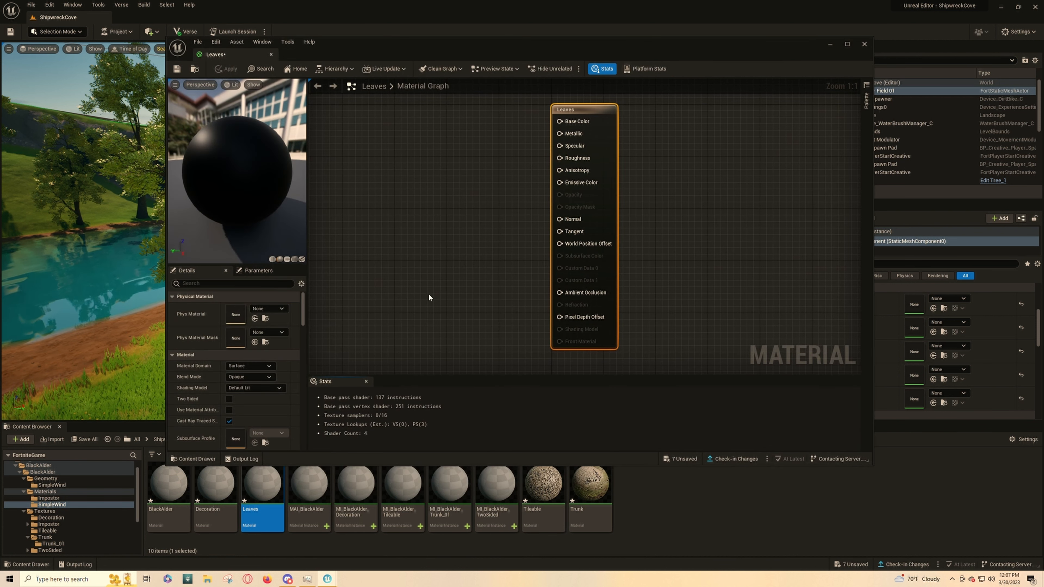
pyautogui.moveTo(454, 275); pyautogui.dragTo(573, 277, button='right')
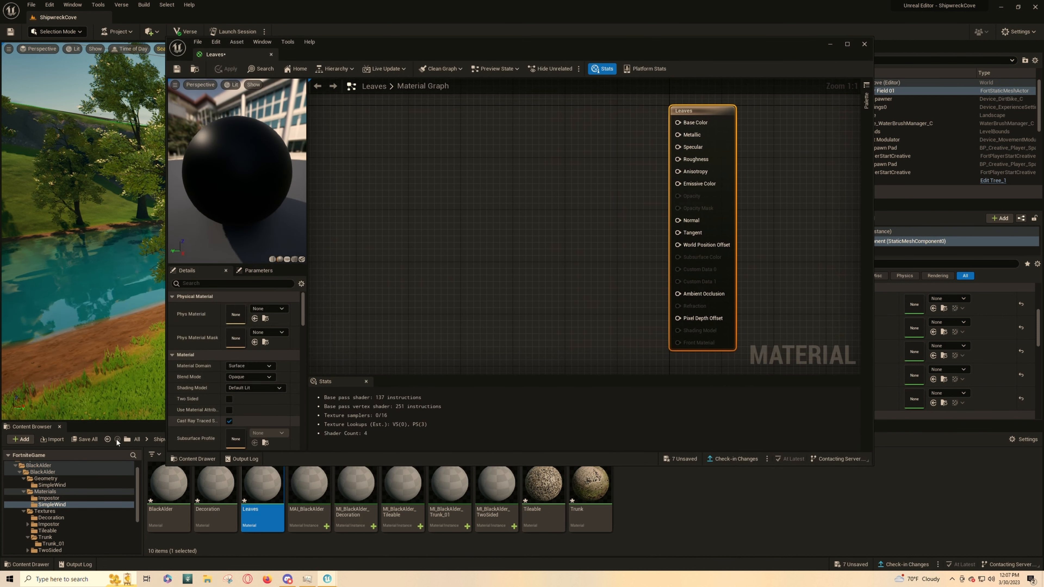
pyautogui.scroll(-1, 70, 525)
pyautogui.scroll(-1, 70, 529)
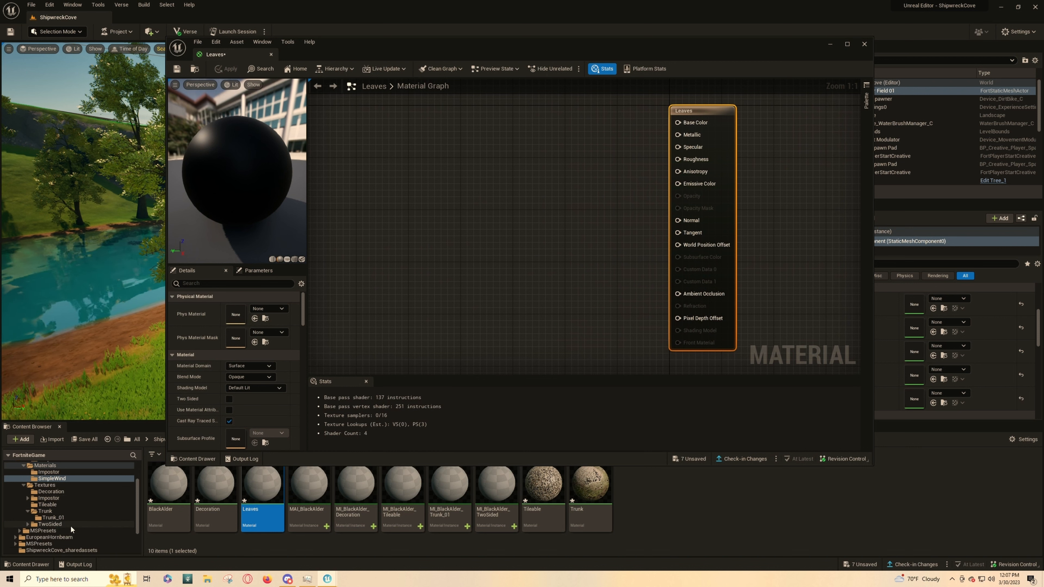
pyautogui.click(68, 525)
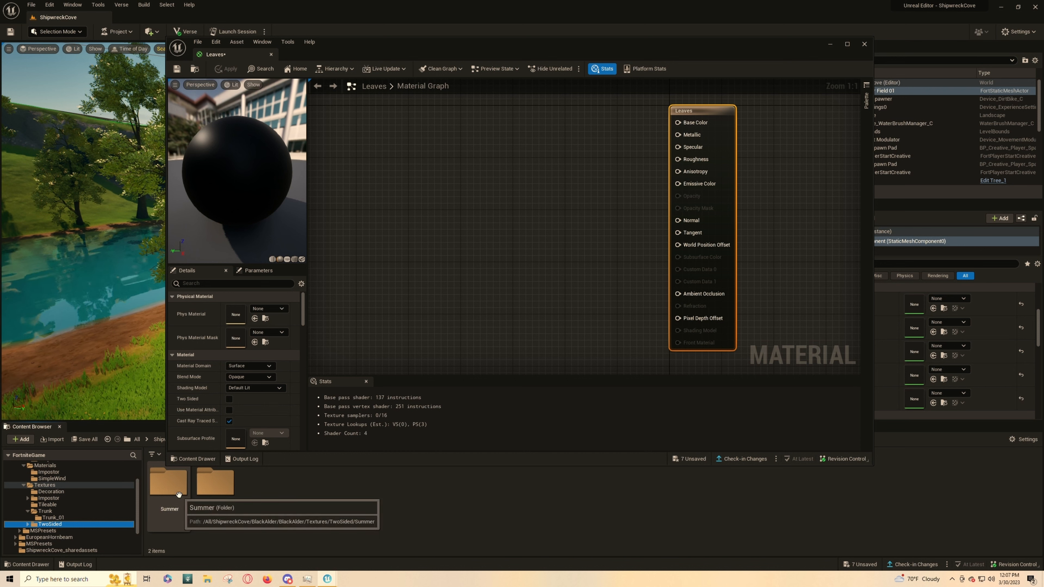
pyautogui.doubleClick(172, 486)
# Step: Add the TwoSided Summer albedo, mask and normal textures to the Leaves graph, connecting albedo RGB to Base Color and normal RGB to Normal
pyautogui.moveTo(169, 487); pyautogui.dragTo(491, 140)
pyautogui.moveTo(215, 485); pyautogui.dragTo(446, 273)
pyautogui.moveTo(260, 482); pyautogui.dragTo(362, 313)
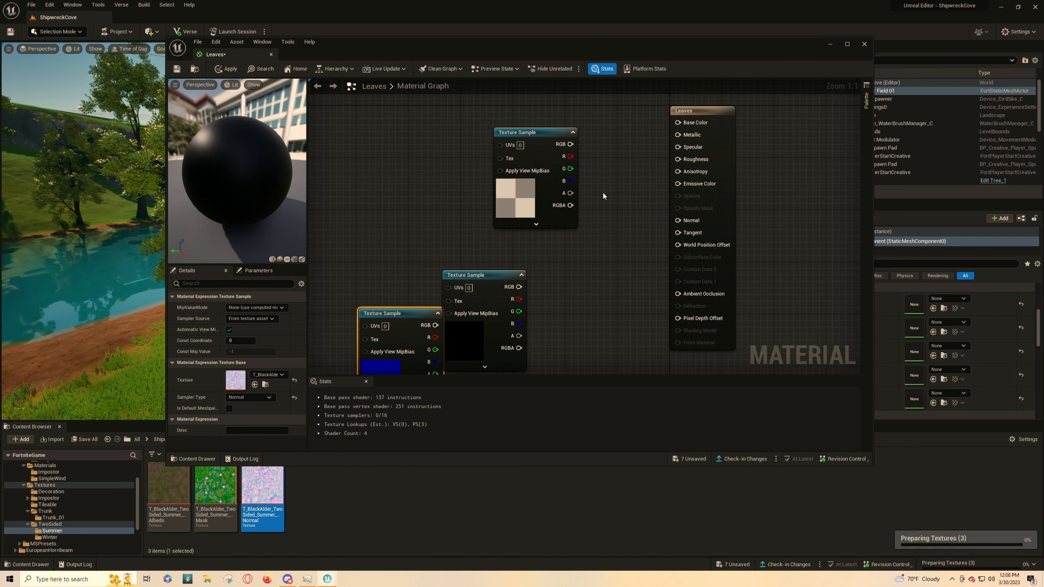
pyautogui.moveTo(538, 134); pyautogui.dragTo(676, 144)
pyautogui.moveTo(485, 297); pyautogui.dragTo(512, 221)
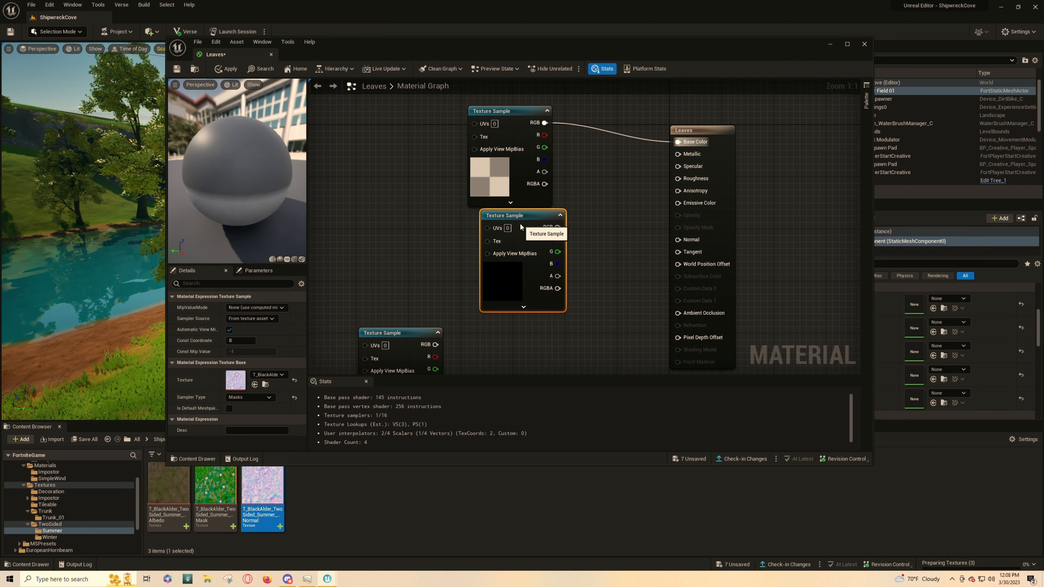
pyautogui.moveTo(411, 334); pyautogui.dragTo(675, 242)
pyautogui.scroll(-1, 641, 288)
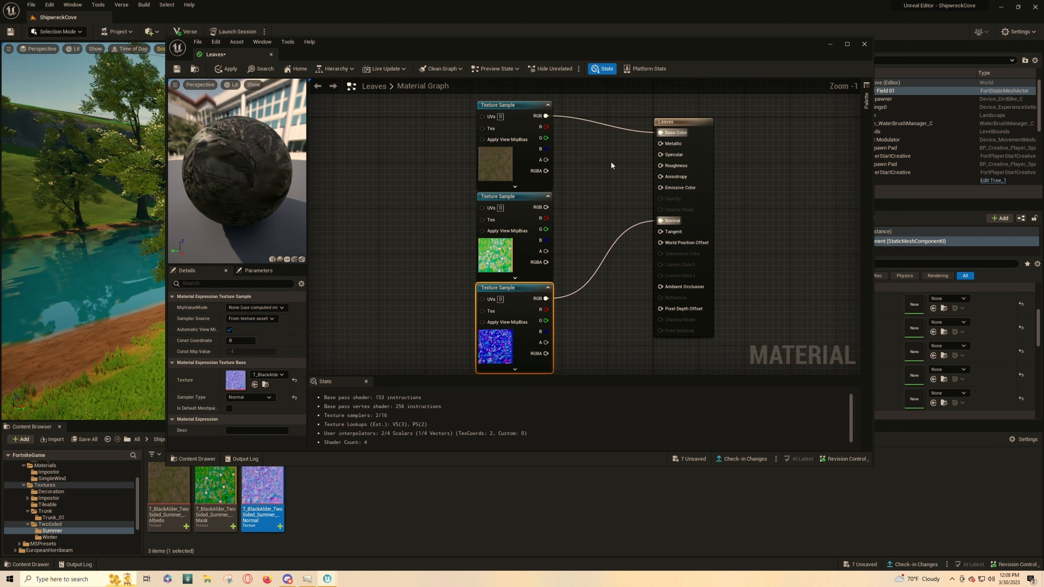
# Step: Set the Leaves material's Blend Mode to Masked and connect the mask sample's RGB output to Opacity Mask
pyautogui.click(667, 122)
pyautogui.click(263, 376)
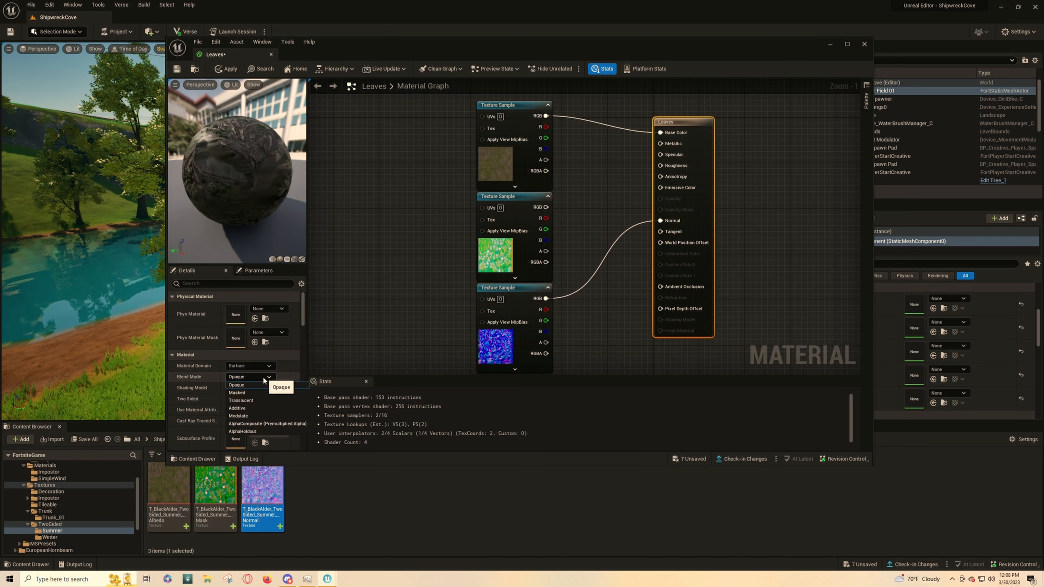
pyautogui.click(252, 390)
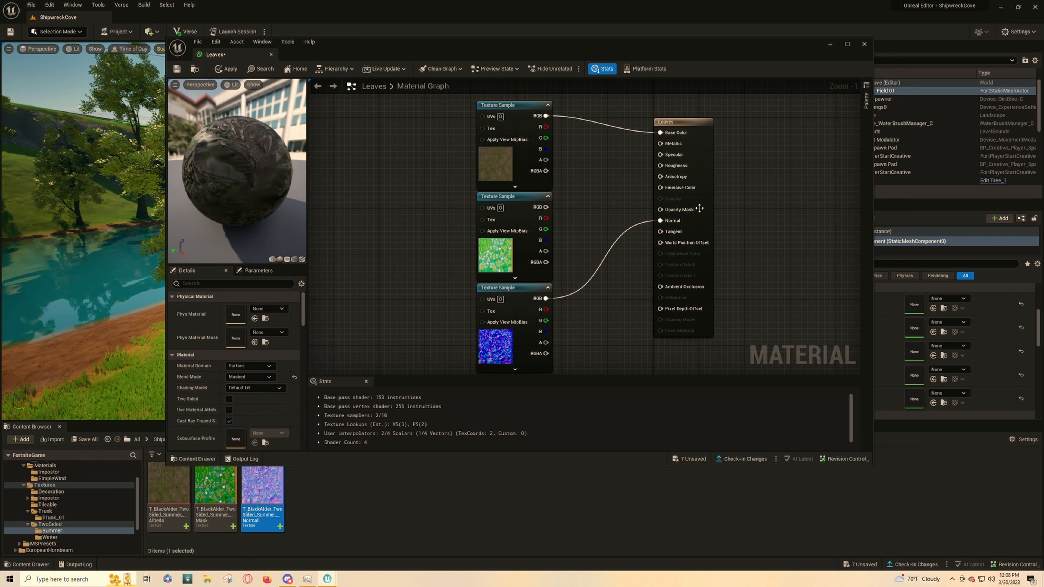
pyautogui.moveTo(553, 209); pyautogui.dragTo(660, 209)
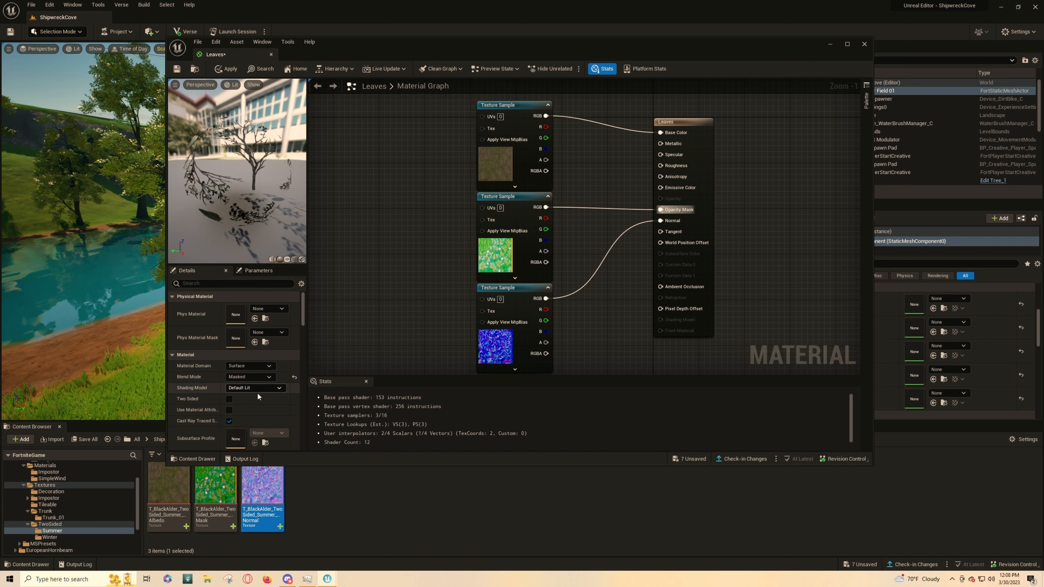
# Step: Make the Leaves material Two Sided with the Two Sided Foliage shading model, then apply it and close its editor
pyautogui.click(229, 398)
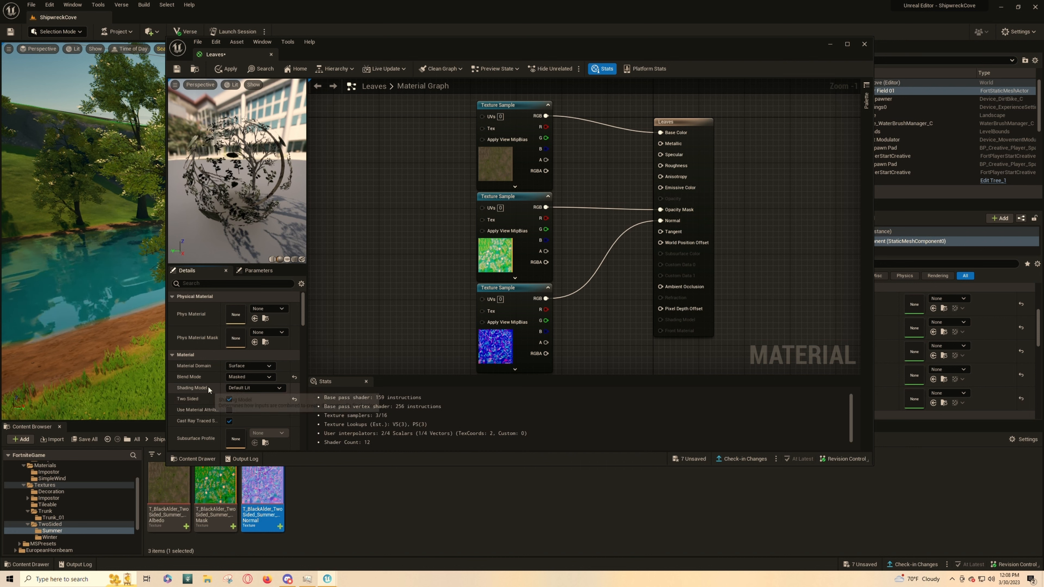
pyautogui.click(246, 388)
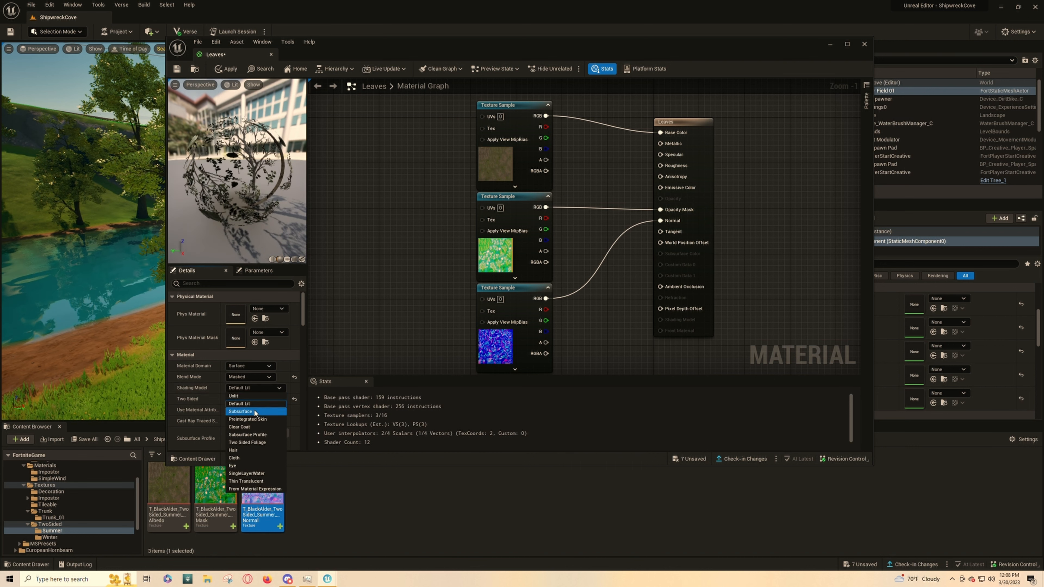
pyautogui.click(255, 442)
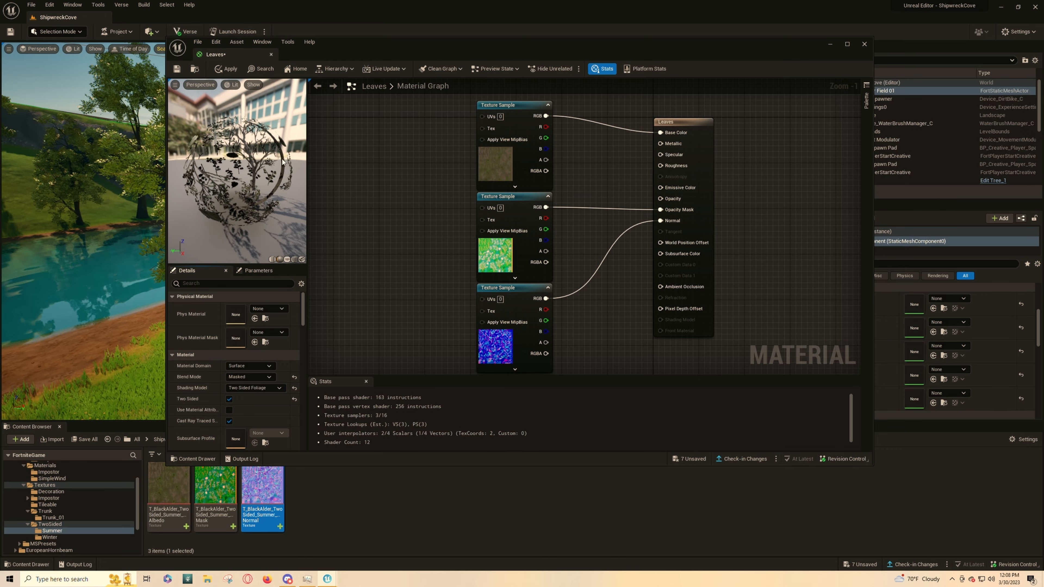
pyautogui.click(226, 68)
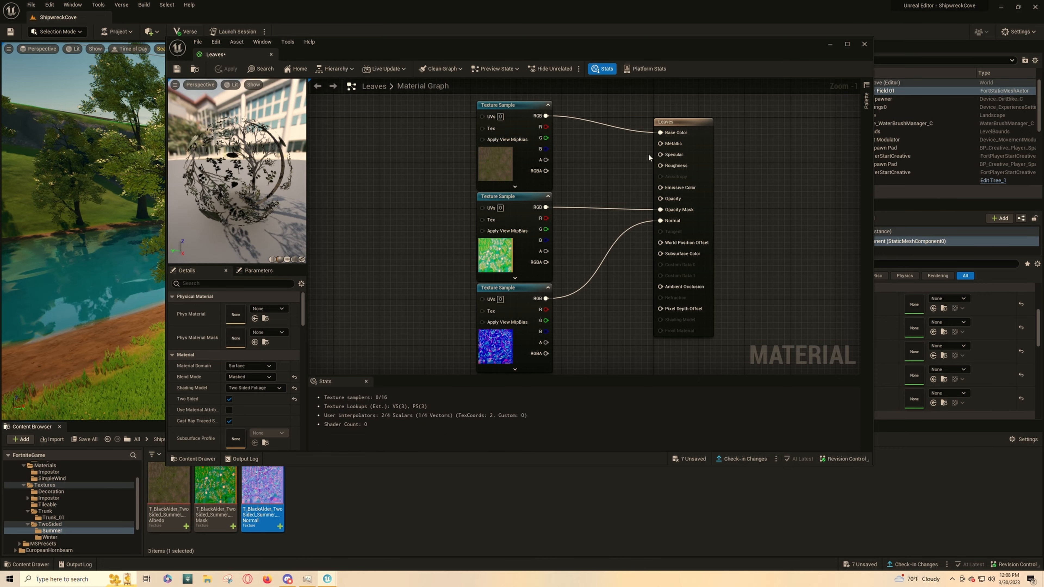
pyautogui.click(863, 44)
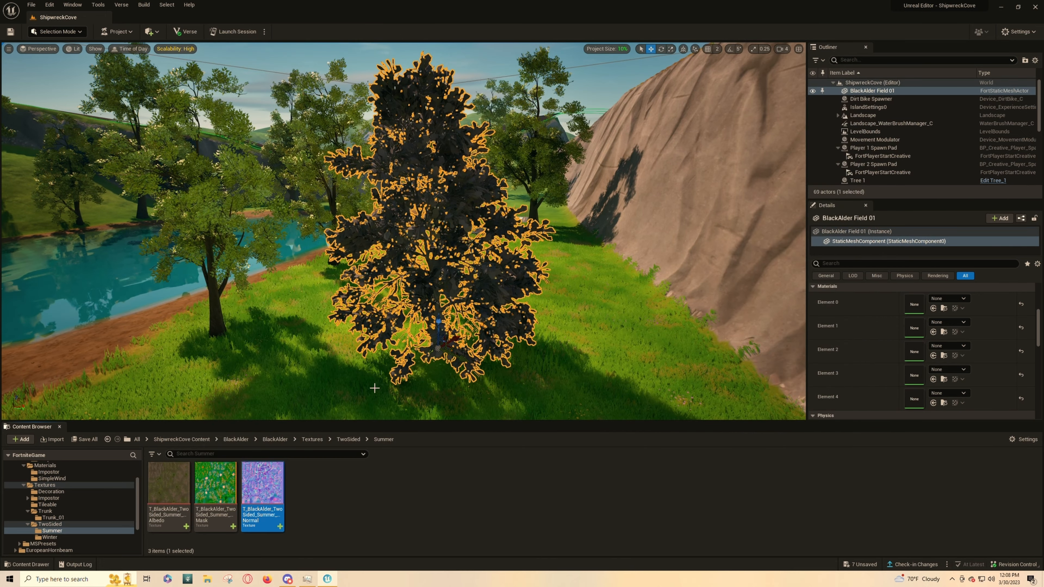
# Step: Open the Decoration material from the Materials/SimpleWind folder
pyautogui.click(58, 479)
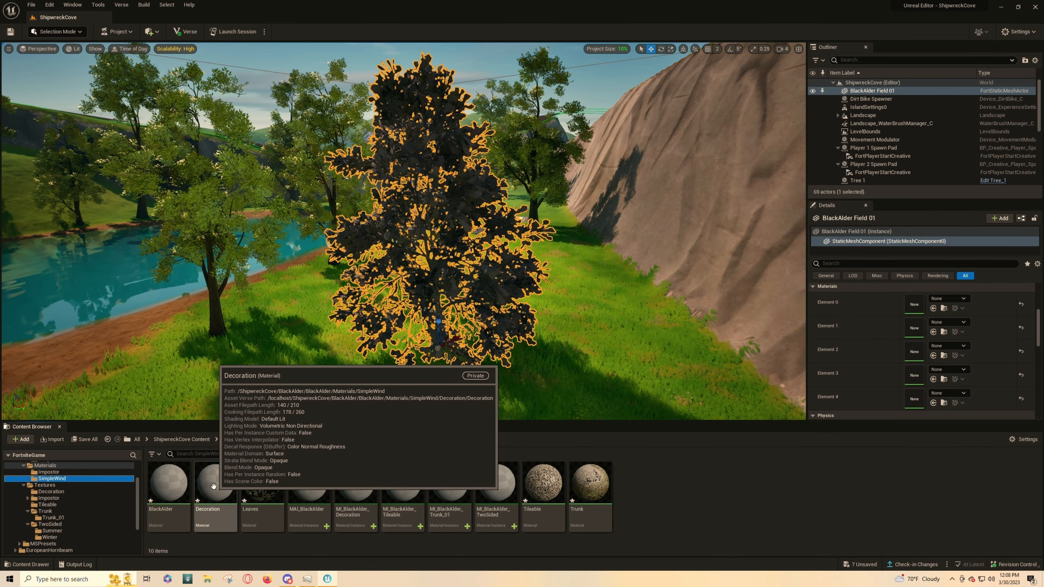
pyautogui.doubleClick(229, 484)
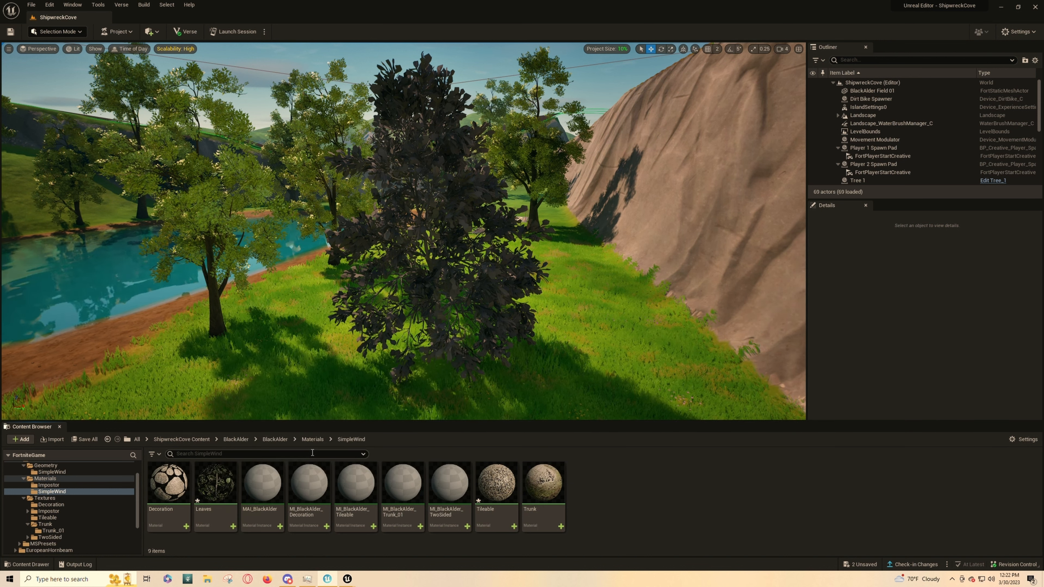
# Step: Create a material named Imposter_Field_01 in the Materials/Impostor folder and open it for editing
pyautogui.click(84, 485)
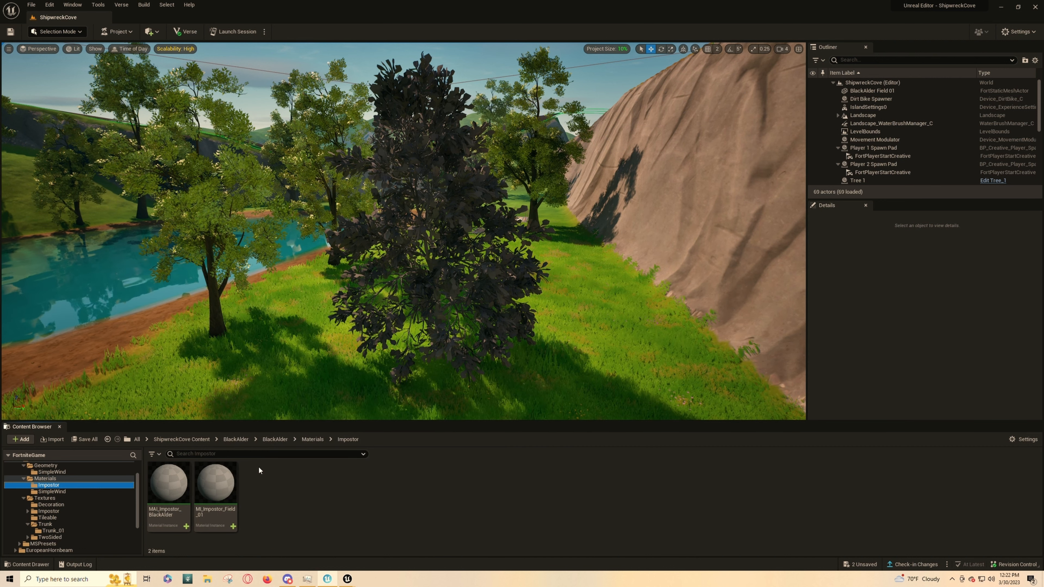
pyautogui.rightClick(273, 466)
pyautogui.click(306, 483)
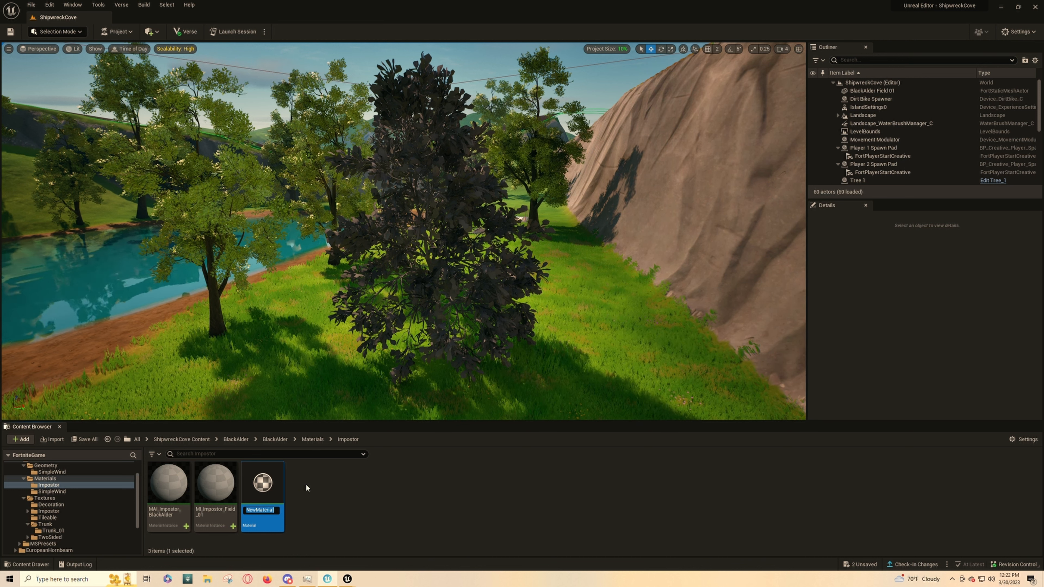
pyautogui.write('Imposter')
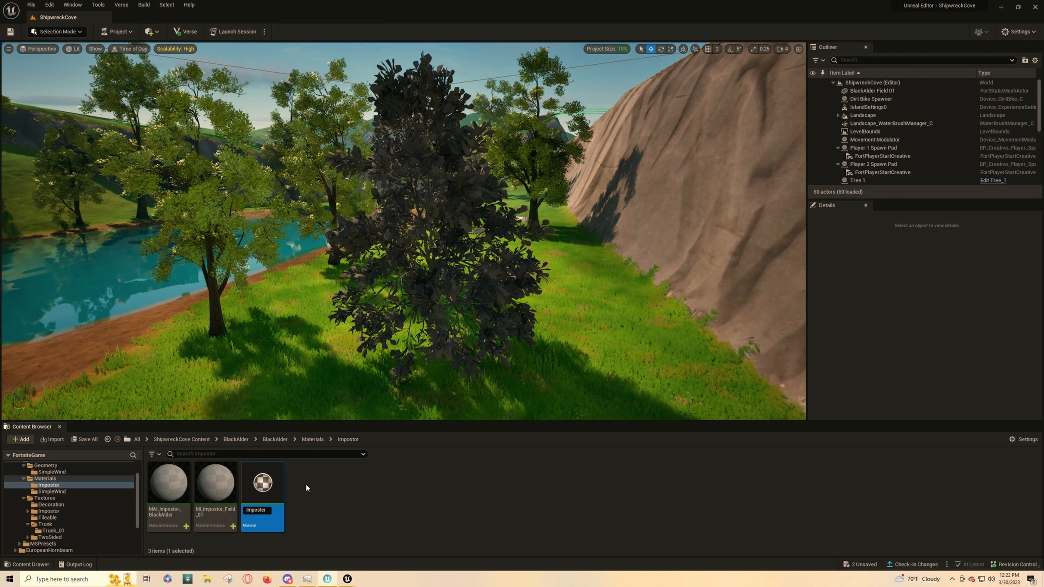
pyautogui.write('_Field')
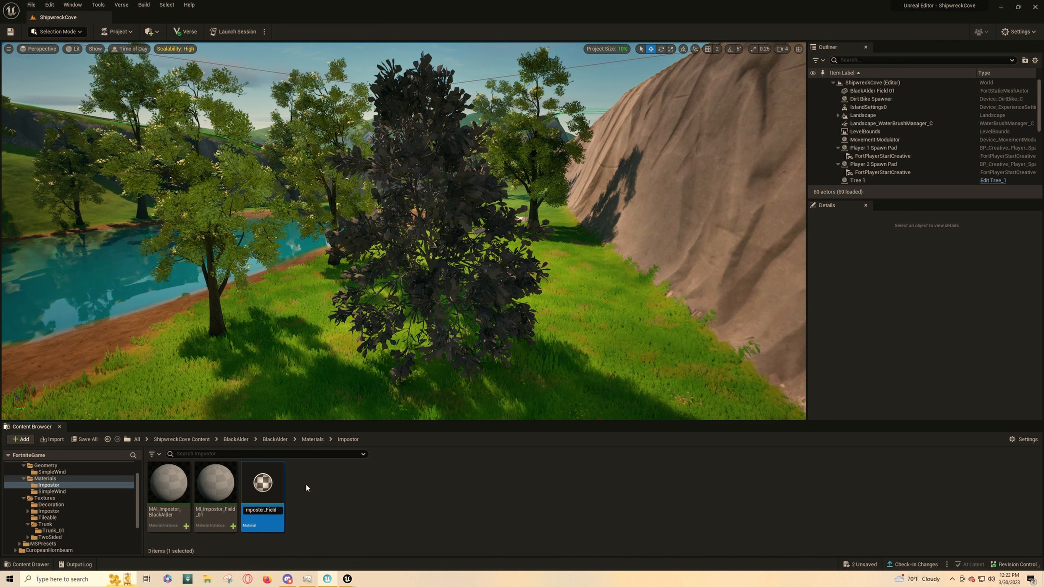
pyautogui.write('_01')
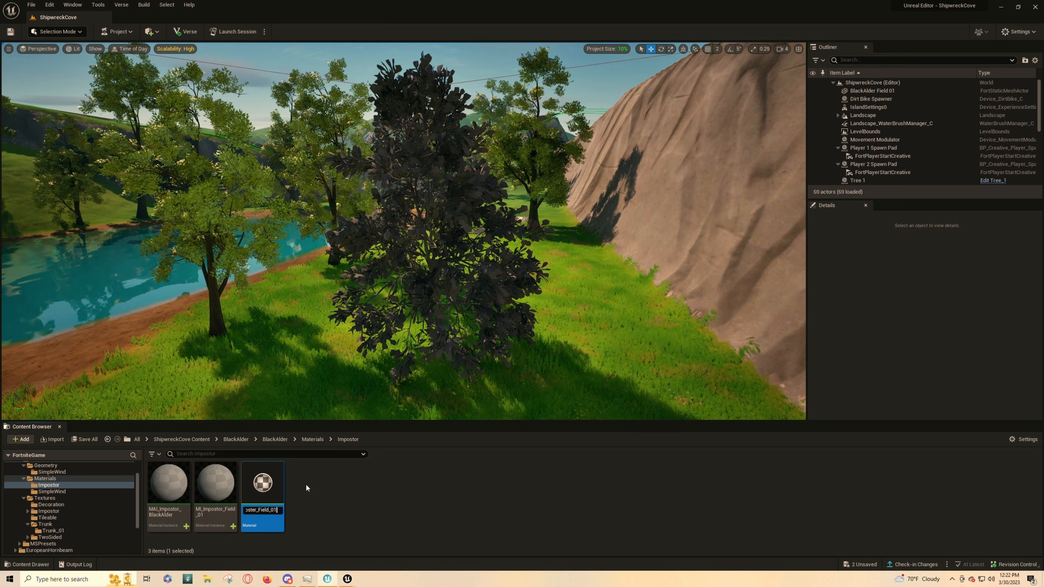
pyautogui.press('Return')
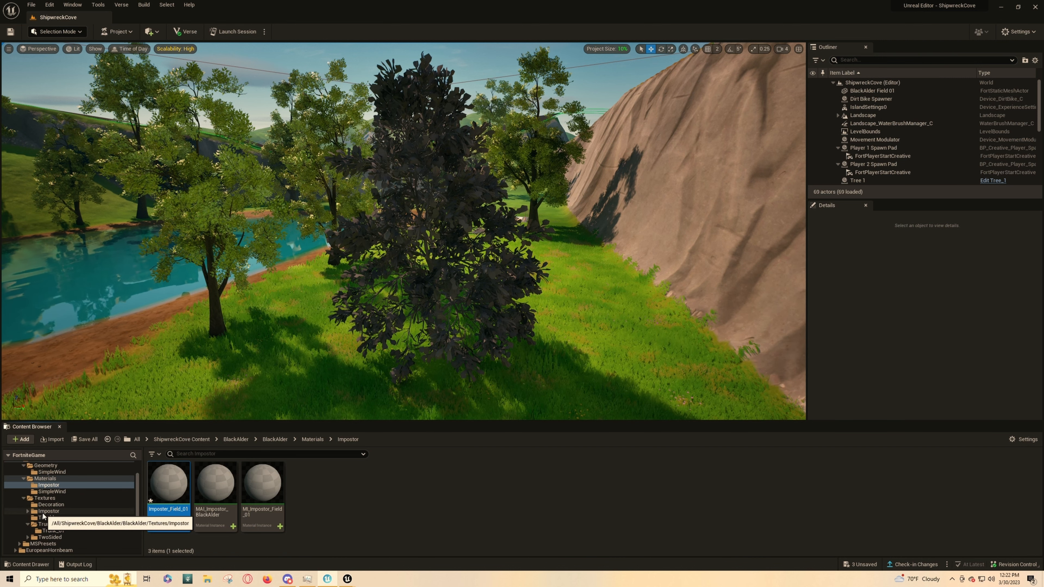
pyautogui.doubleClick(169, 485)
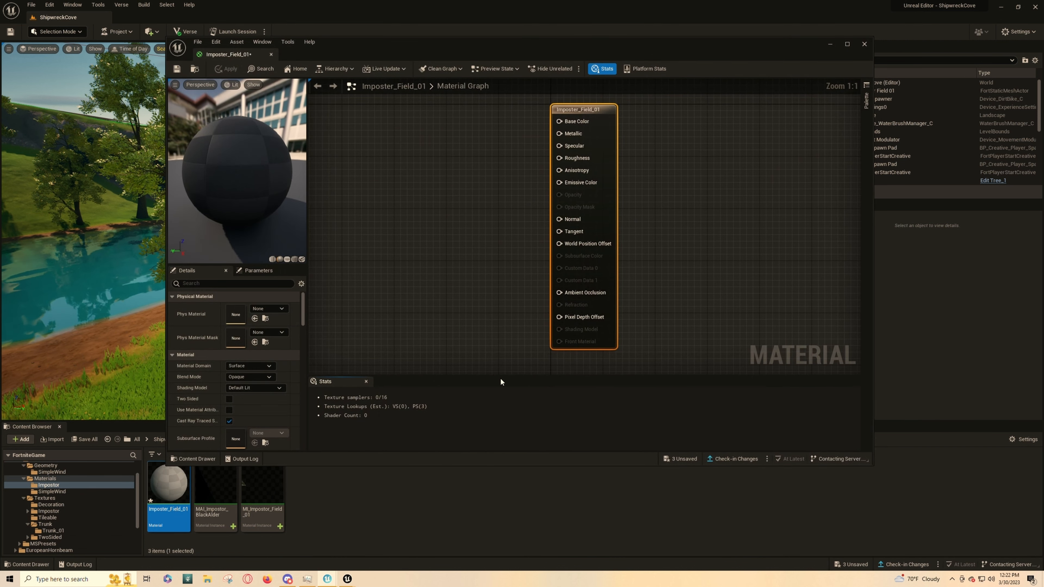
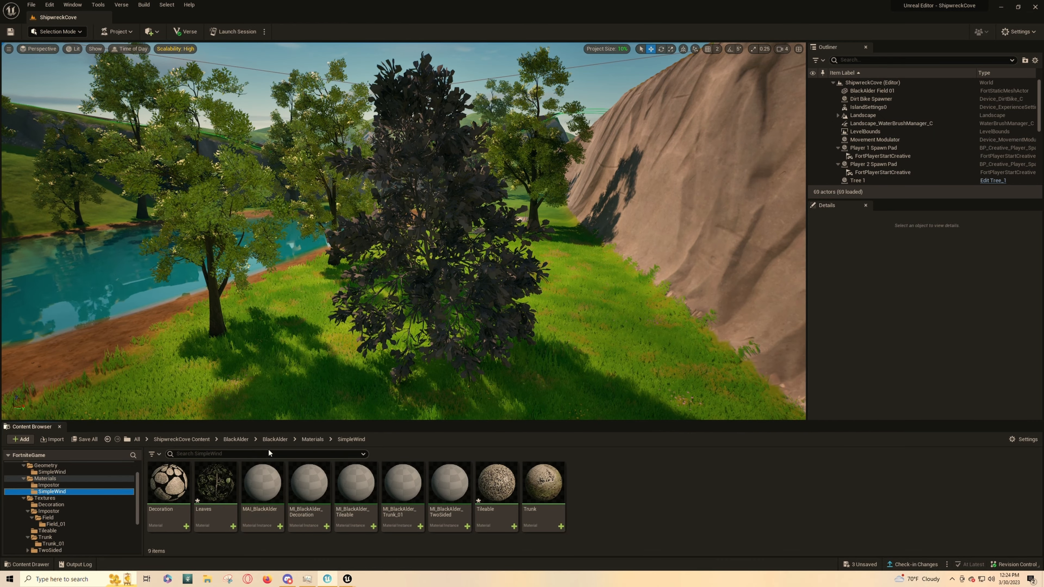
# Step: Open the static mesh SM_BlackAlder_Field_01 used by the BlackAlder Field 01 tree in the level
pyautogui.click(430, 272)
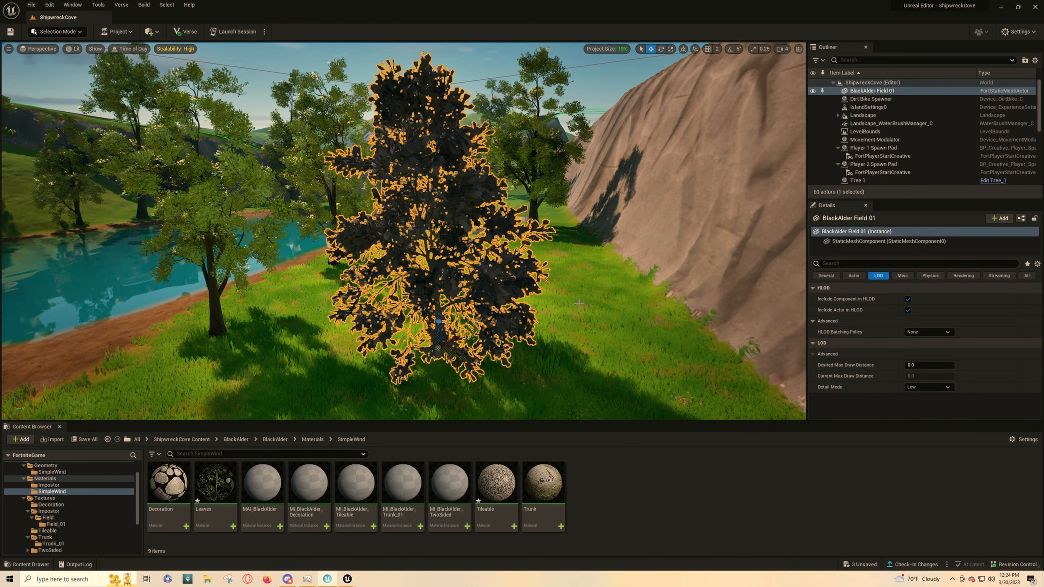
pyautogui.click(888, 241)
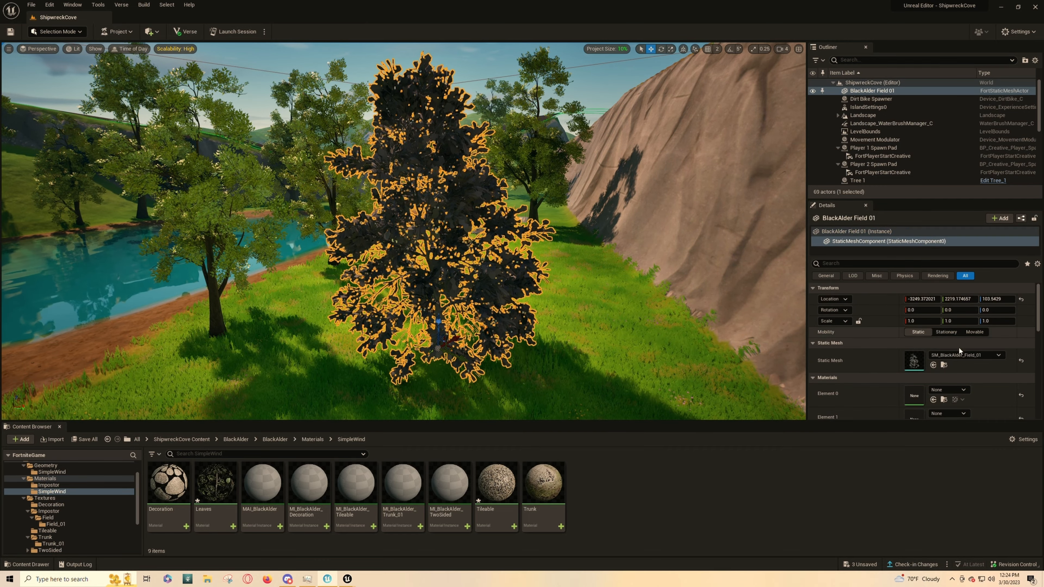
pyautogui.scroll(-1, 900, 376)
pyautogui.scroll(-3, 900, 376)
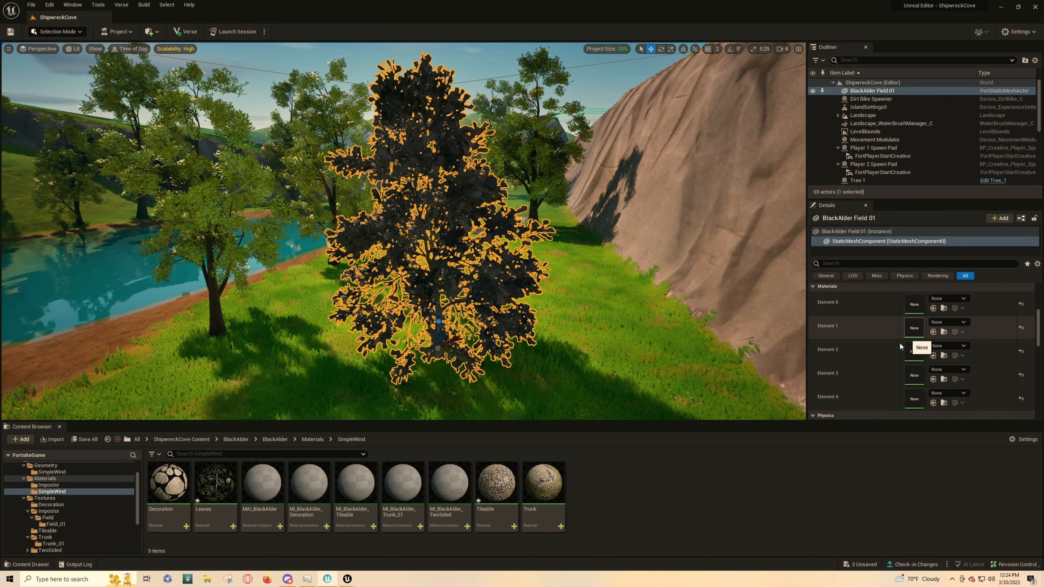
pyautogui.scroll(-1, 896, 348)
pyautogui.scroll(3, 893, 347)
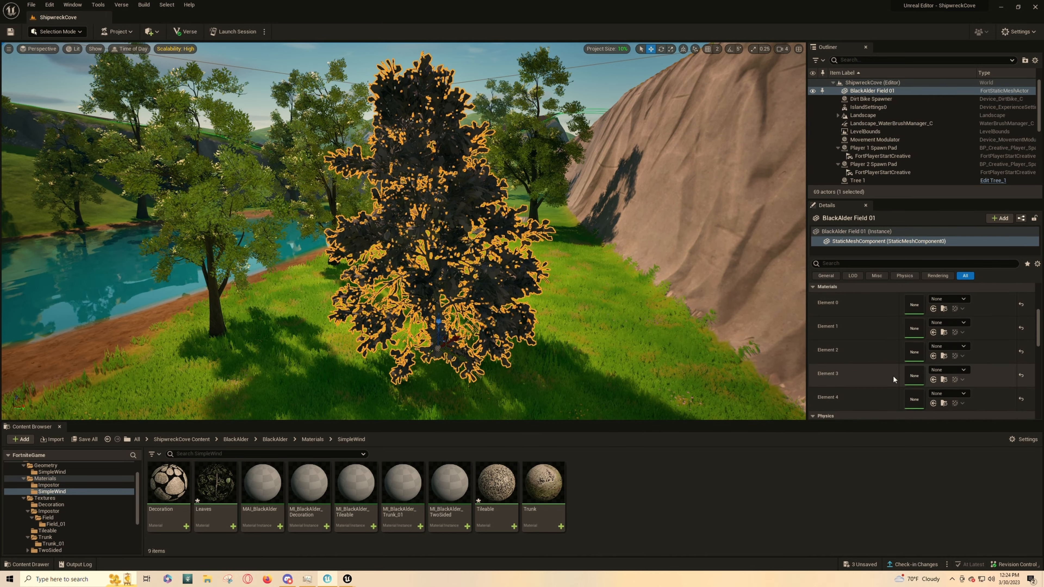
pyautogui.doubleClick(914, 308)
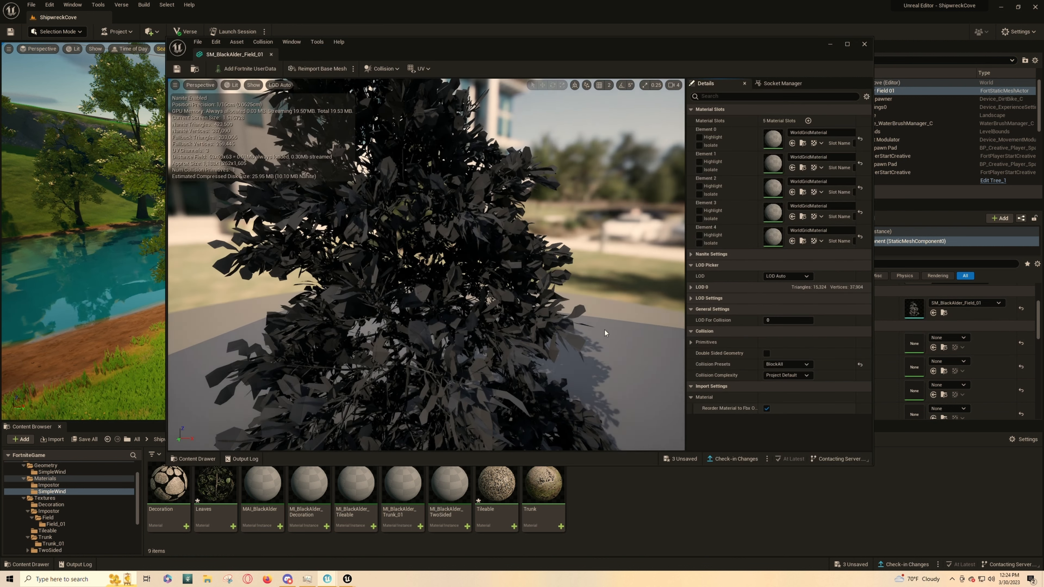
pyautogui.moveTo(636, 49); pyautogui.dragTo(548, 55)
pyautogui.scroll(-5, 414, 305)
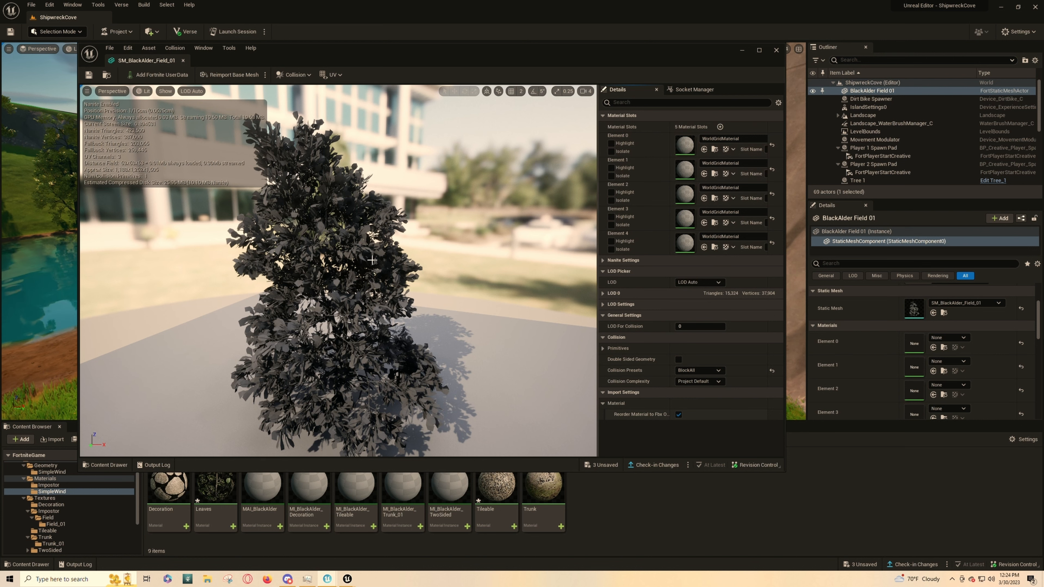
# Step: Check which material each slot of the original SM_BlackAlder_Field_01 uses in the other Unreal Editor project's mesh window
pyautogui.moveTo(1, 149); pyautogui.dragTo(381, 117)
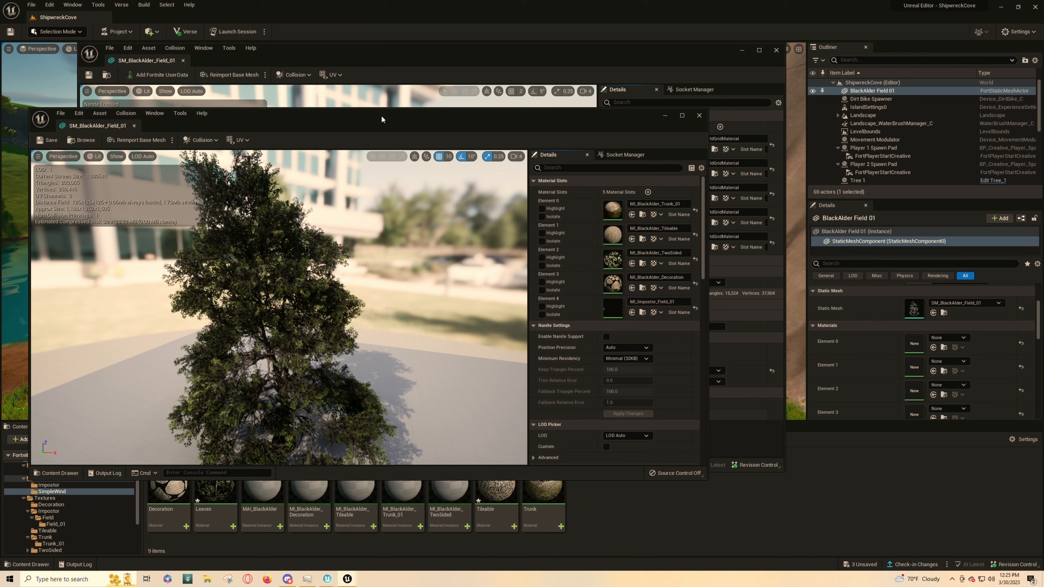
pyautogui.scroll(-2, 313, 330)
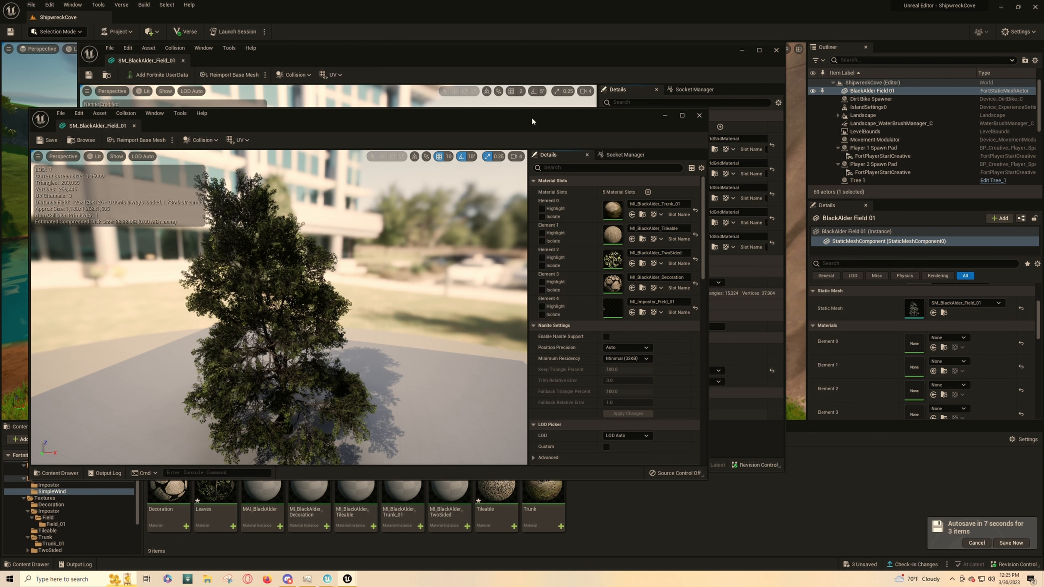
pyautogui.moveTo(535, 117); pyautogui.dragTo(0, 283)
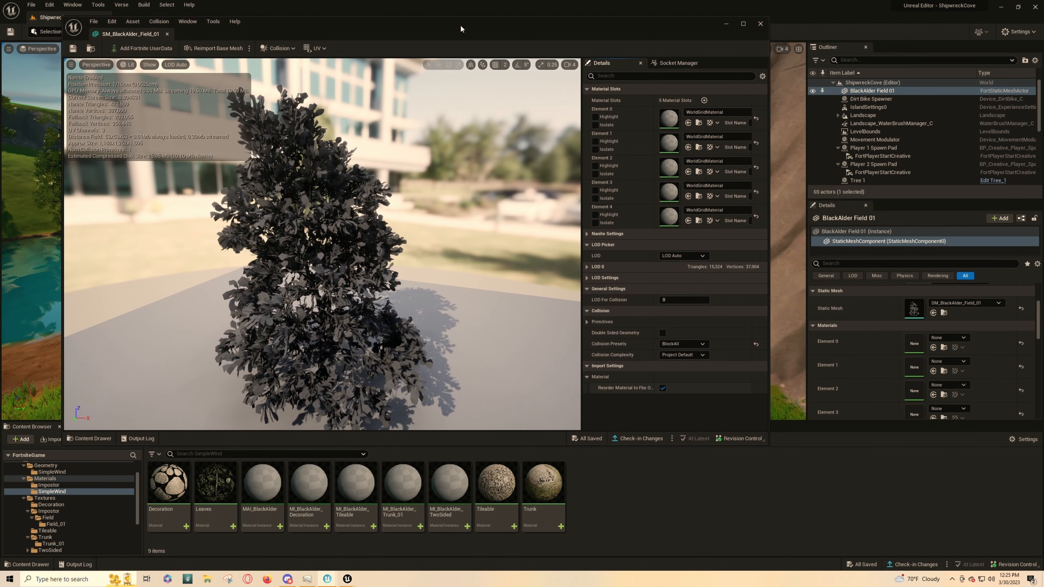
# Step: Assign Trunk, Tileable, Leaves, Decoration and Imposter_Field_01 to the mesh's material slots Element 0 through Element 4, in that order
pyautogui.moveTo(542, 485); pyautogui.dragTo(670, 119)
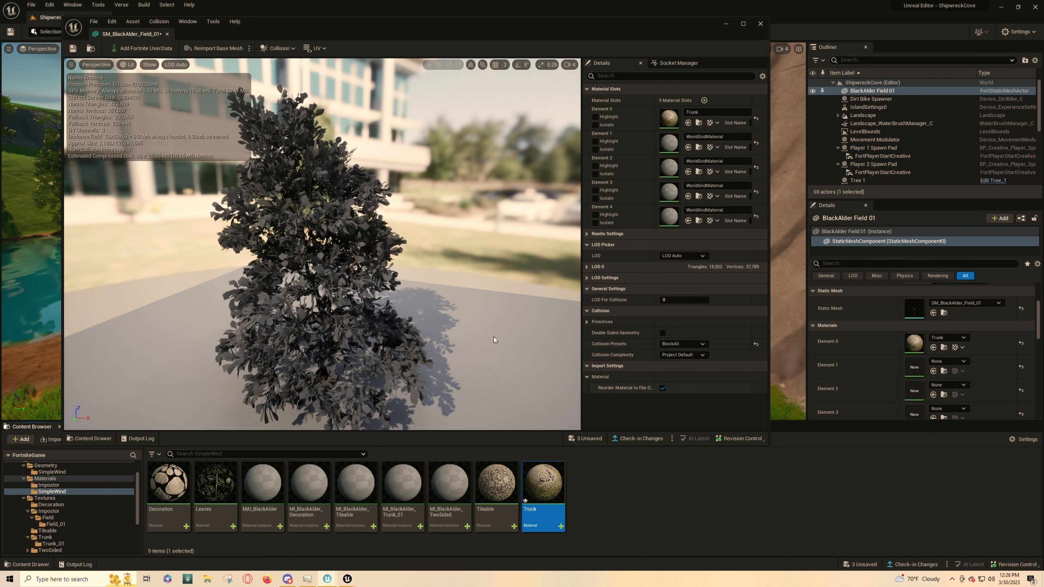
pyautogui.moveTo(494, 487); pyautogui.dragTo(694, 142)
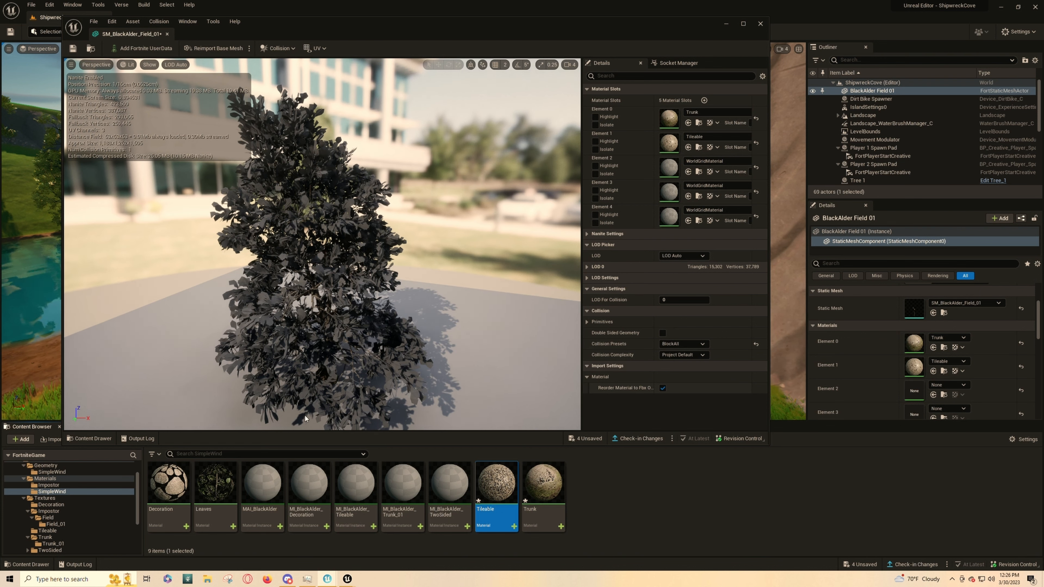
pyautogui.moveTo(215, 483); pyautogui.dragTo(676, 168)
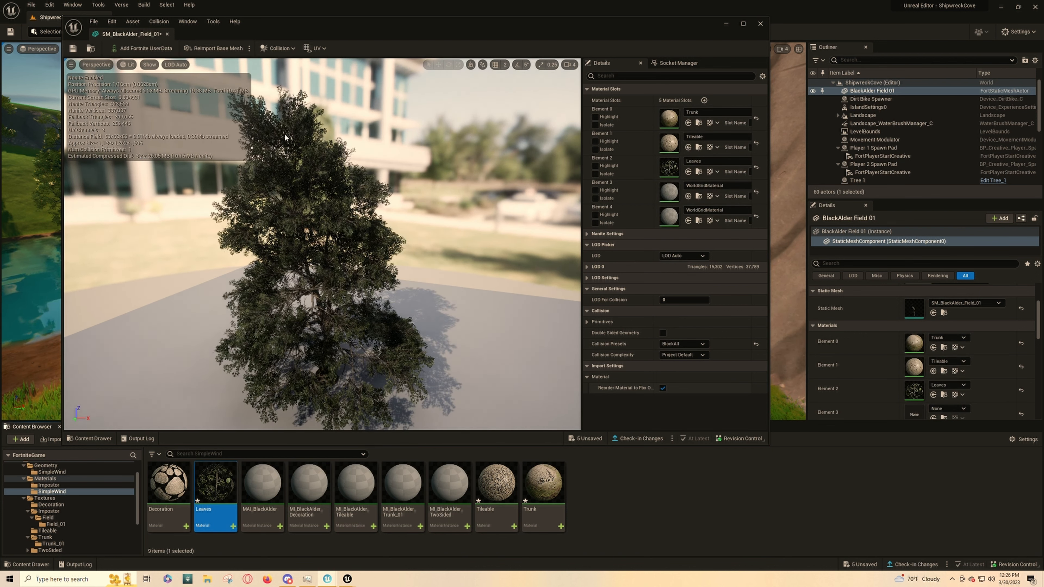
pyautogui.moveTo(168, 483); pyautogui.dragTo(672, 193)
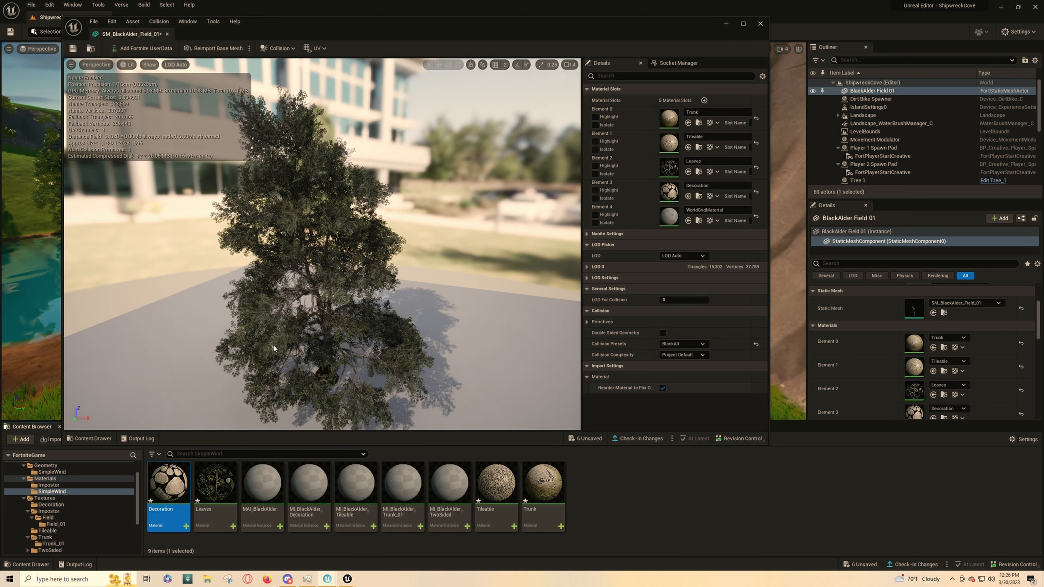
pyautogui.click(49, 485)
pyautogui.moveTo(160, 489); pyautogui.dragTo(678, 219)
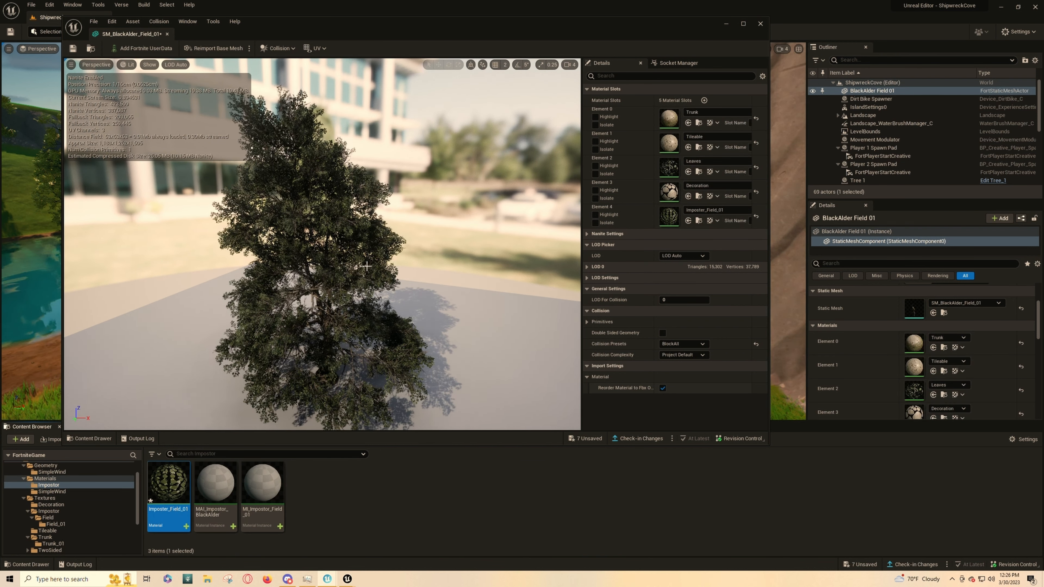
# Step: Open the Tileable material from Materials/SimpleWind and check its mask texture sample and the Trunk_01 textures folder
pyautogui.press('w')
pyautogui.moveTo(351, 269)
pyautogui.mouseDown(button='right')
pyautogui.moveTo(290, 280)
pyautogui.moveTo(329, 288)
pyautogui.moveTo(288, 288)
pyautogui.moveTo(329, 288)
pyautogui.moveTo(362, 270)
pyautogui.mouseUp(button='right')
pyautogui.press('w')
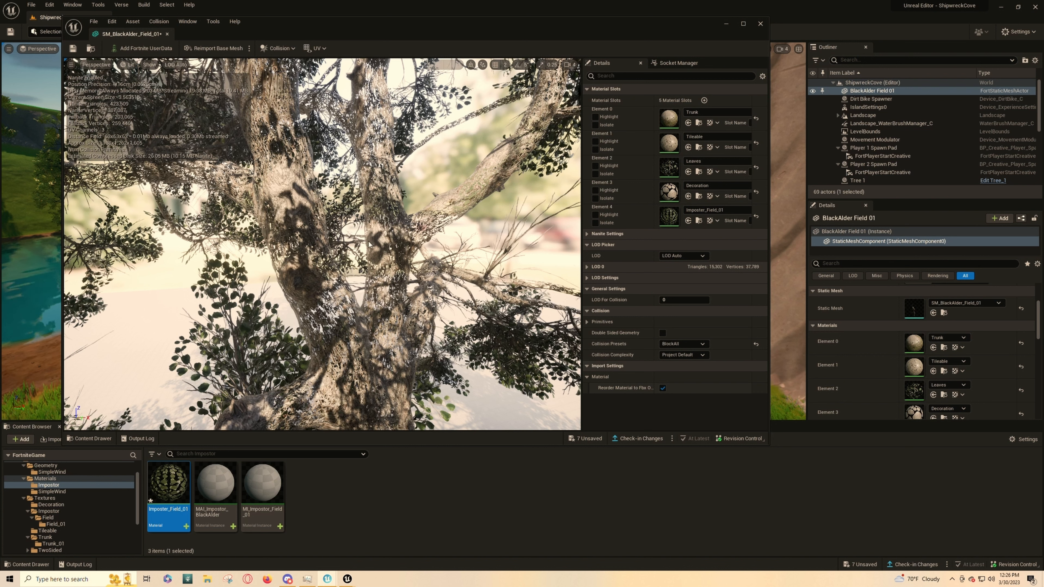
pyautogui.click(52, 491)
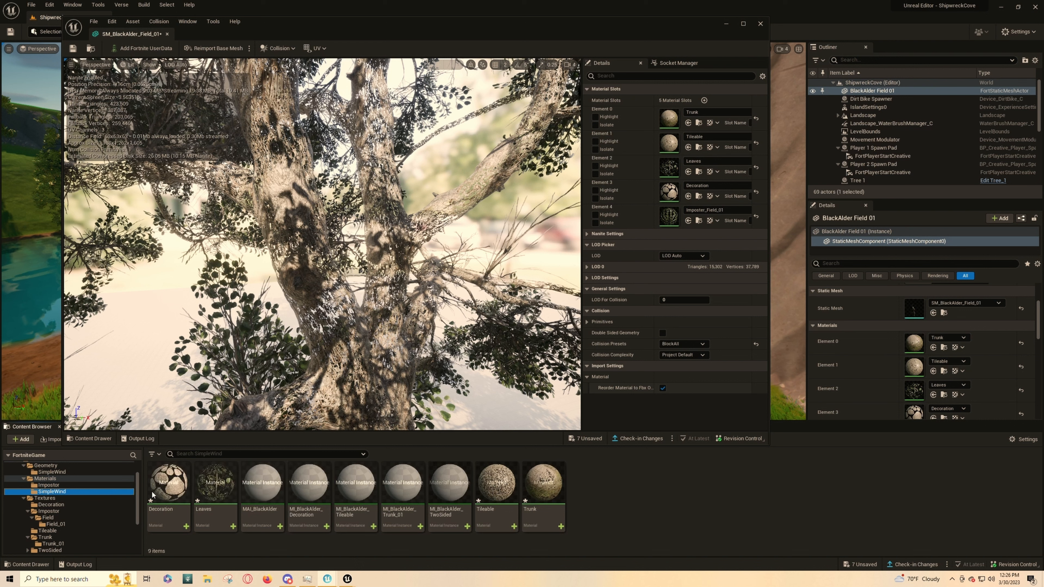
pyautogui.click(491, 487)
pyautogui.doubleClick(490, 486)
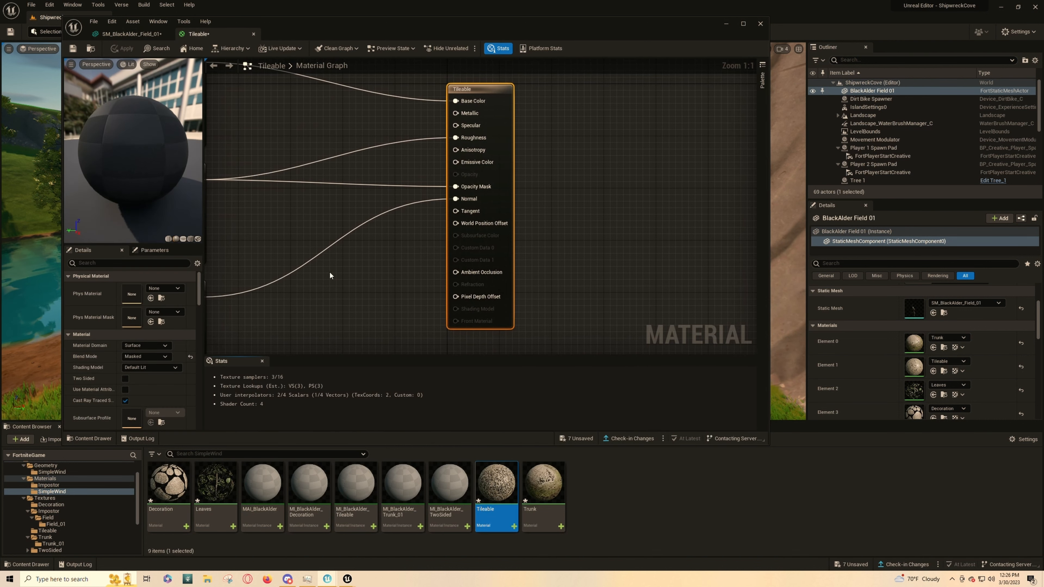
pyautogui.moveTo(293, 225); pyautogui.dragTo(365, 245)
pyautogui.moveTo(322, 229); pyautogui.dragTo(459, 233, button='right')
pyautogui.click(317, 184)
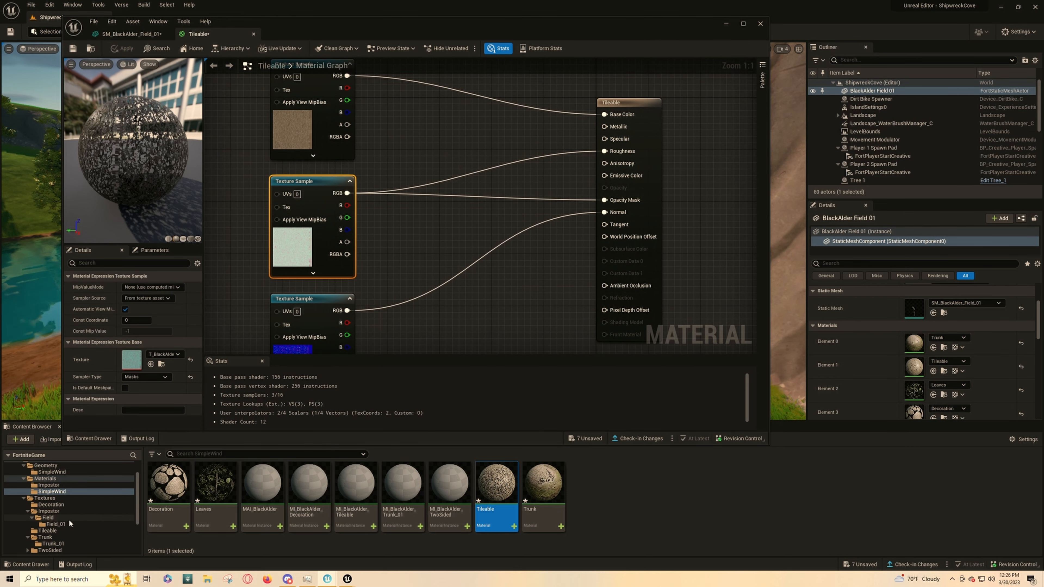
pyautogui.click(127, 544)
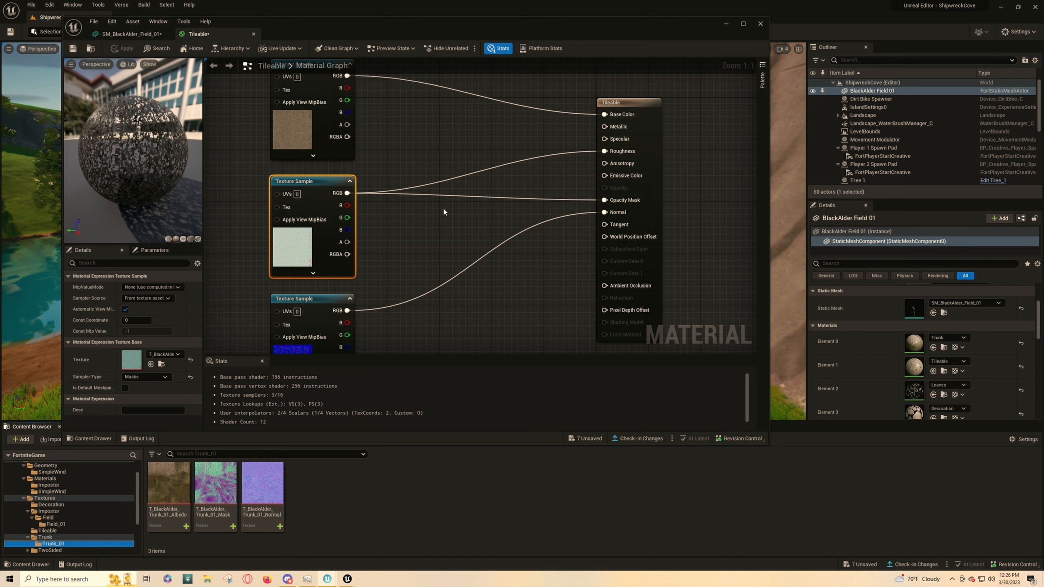
# Step: Remove the connection to Tileable's Opacity Mask, then apply the material and close its editor
pyautogui.rightClick(616, 200)
pyautogui.click(643, 223)
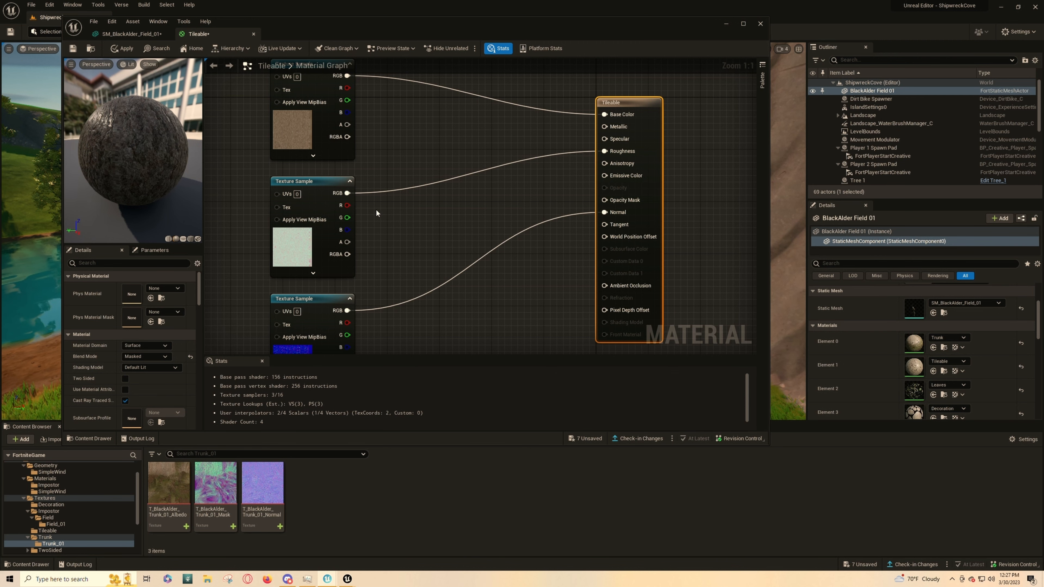
pyautogui.click(126, 50)
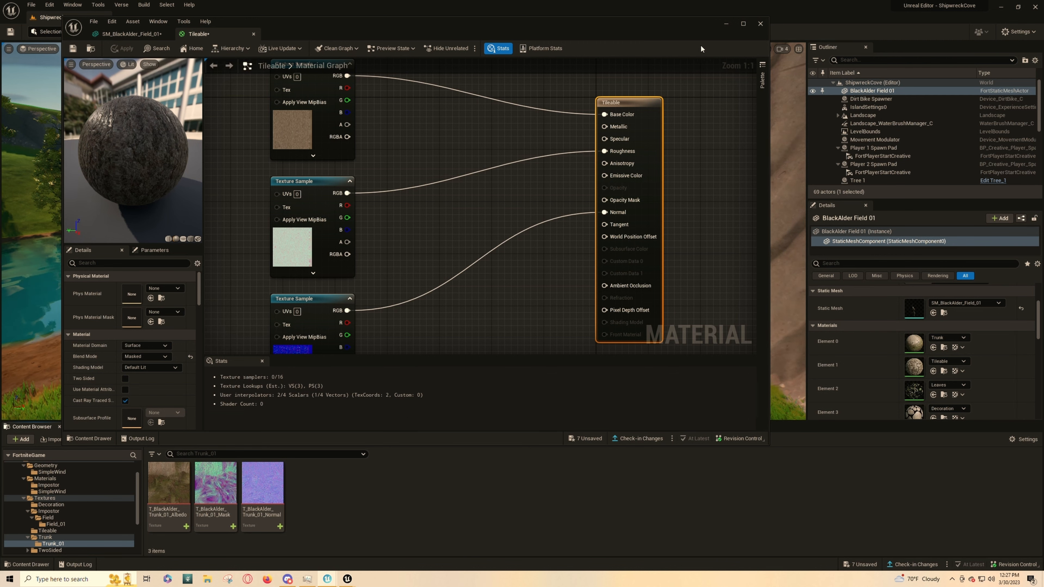
pyautogui.click(761, 24)
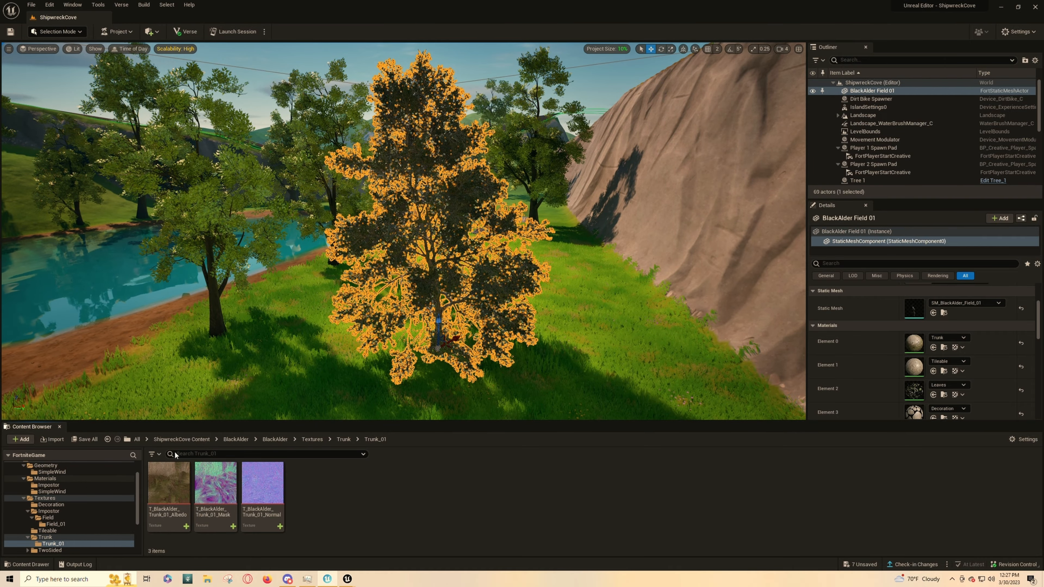
# Step: Open the Leaves material from Materials/SimpleWind and connect the mask sample's RGB output to Roughness
pyautogui.press('w')
pyautogui.moveTo(438, 231); pyautogui.dragTo(390, 271, button='right')
pyautogui.press('s')
pyautogui.press('w')
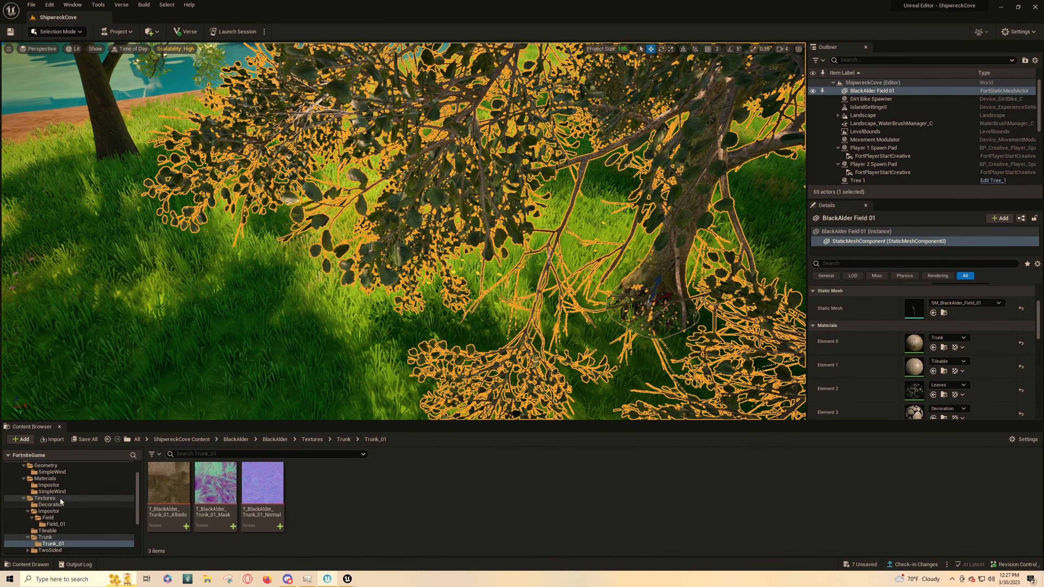
pyautogui.click(51, 491)
pyautogui.click(217, 485)
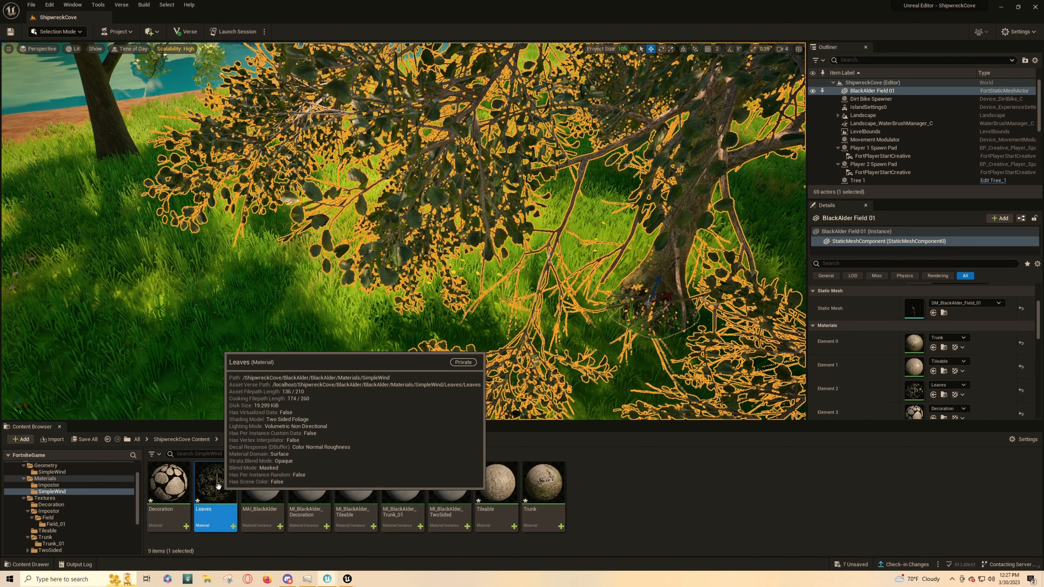
pyautogui.doubleClick(218, 486)
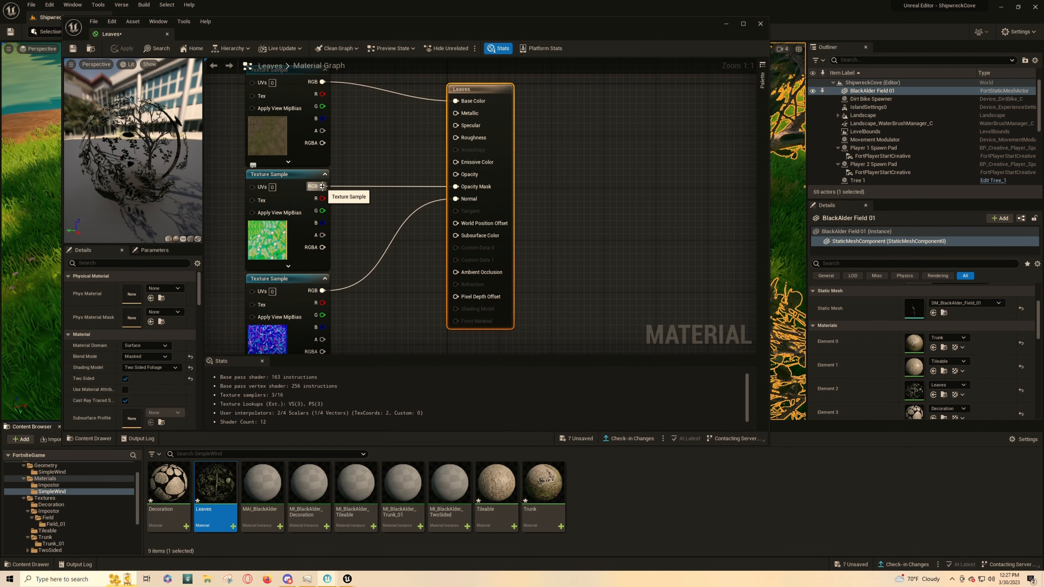
pyautogui.moveTo(323, 186); pyautogui.dragTo(456, 137)
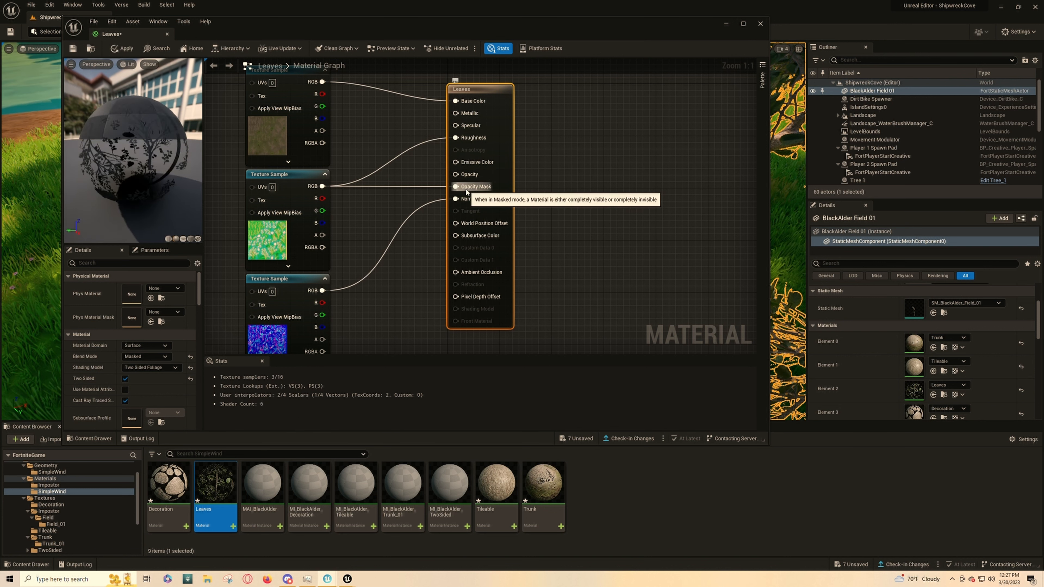
# Step: Try the Leaves material without its Opacity Mask connection, apply it and inspect the tree's foliage in the level
pyautogui.rightClick(466, 192)
pyautogui.click(493, 214)
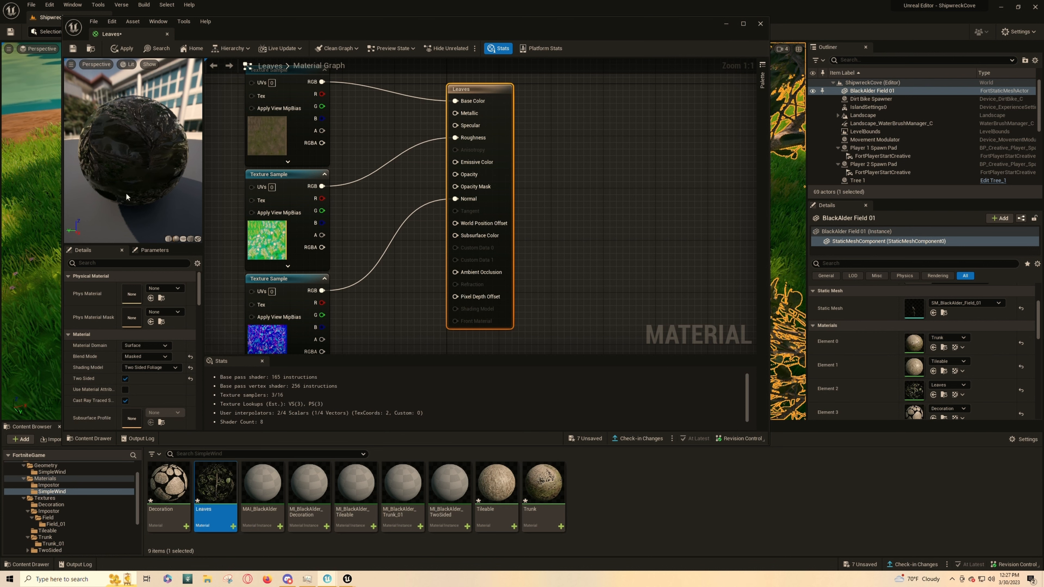
pyautogui.click(131, 52)
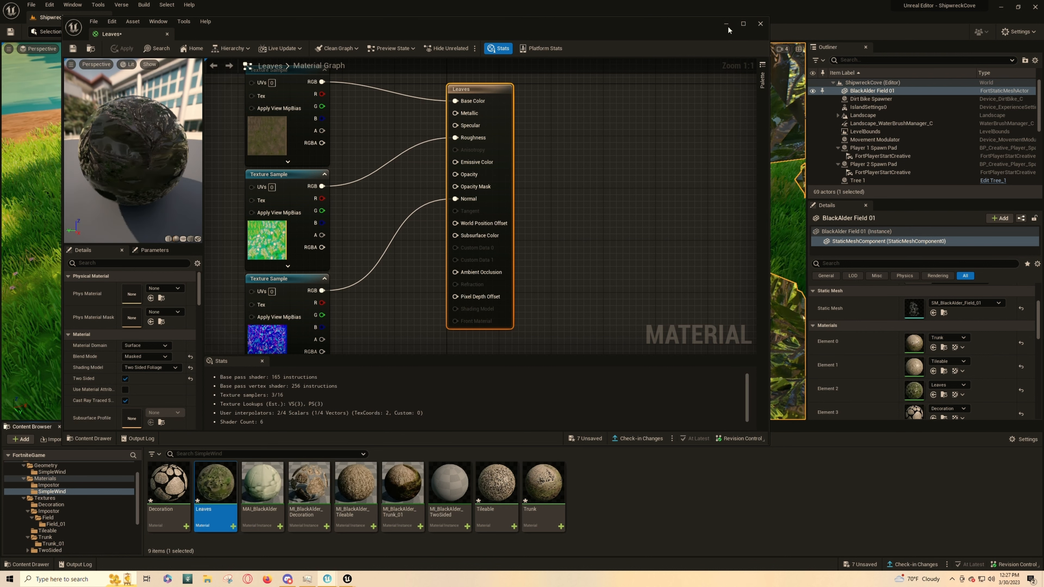
pyautogui.click(727, 26)
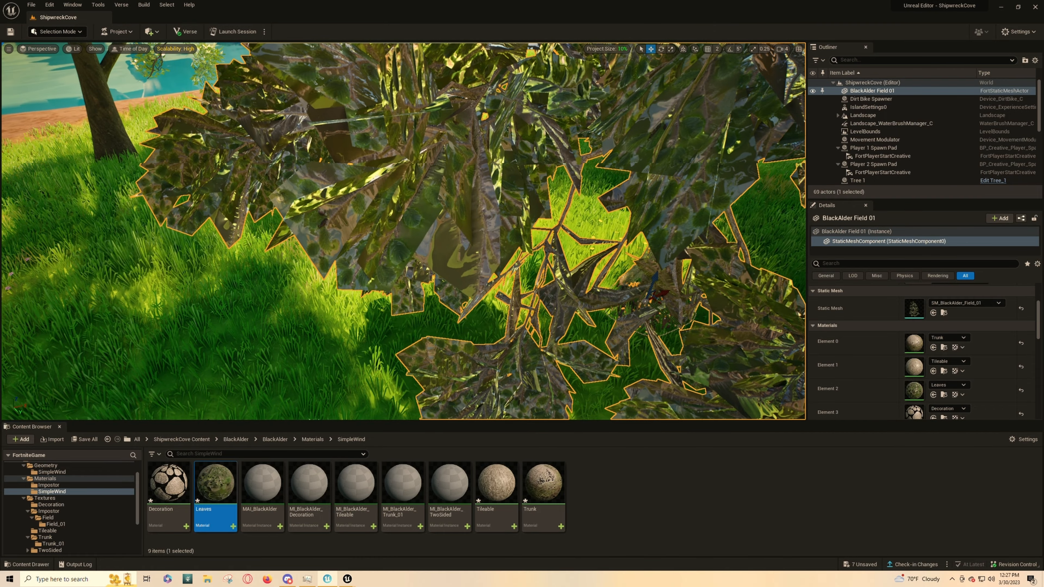
pyautogui.scroll(-10, 403, 232)
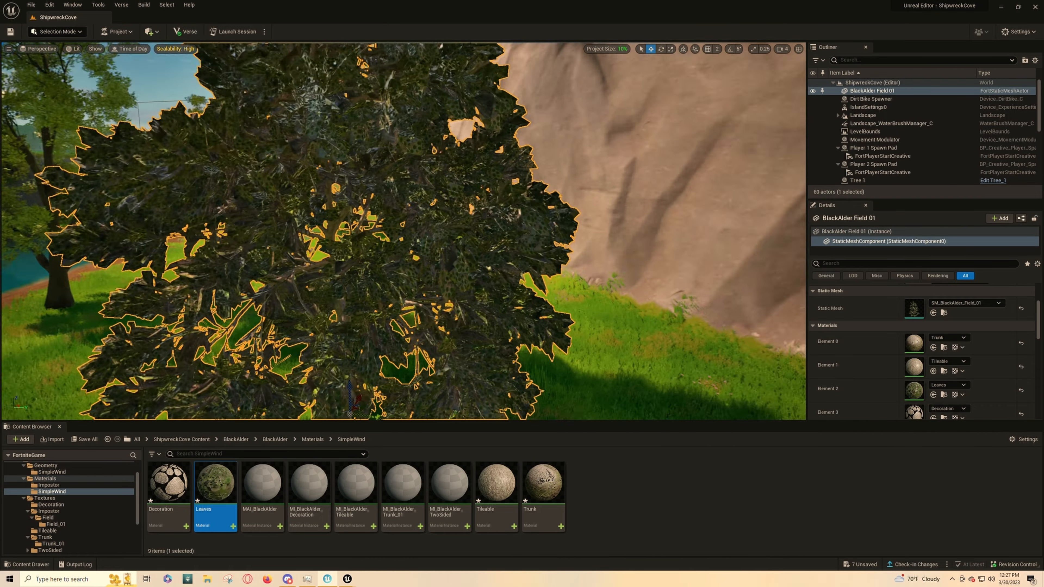
pyautogui.press('w')
pyautogui.moveTo(403, 232)
pyautogui.mouseDown(button='right')
pyautogui.moveTo(444, 222)
pyautogui.moveTo(403, 227)
pyautogui.mouseUp(button='right')
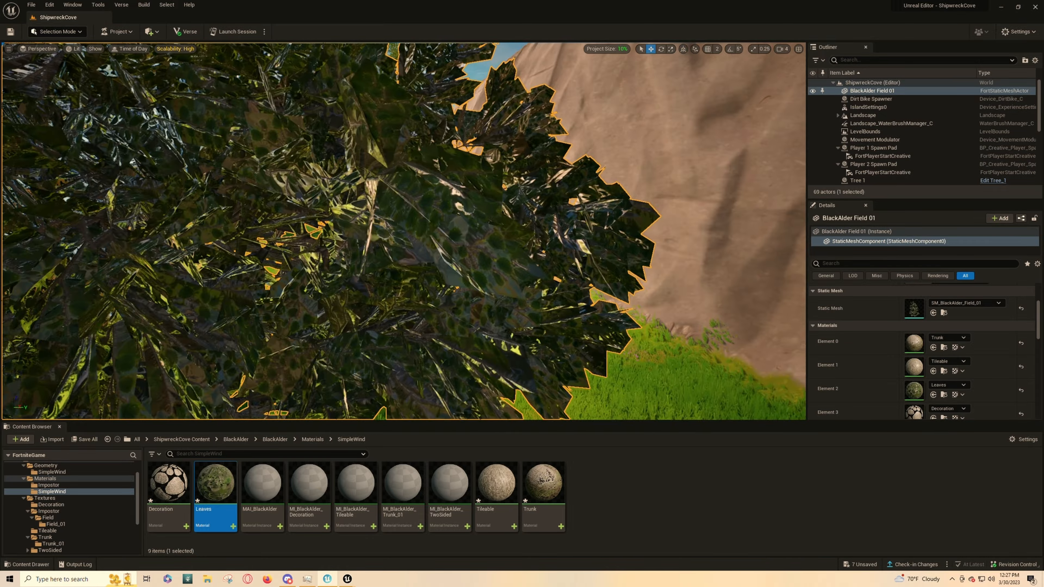
pyautogui.press('w')
pyautogui.moveTo(436, 190); pyautogui.dragTo(436, 190, button='right')
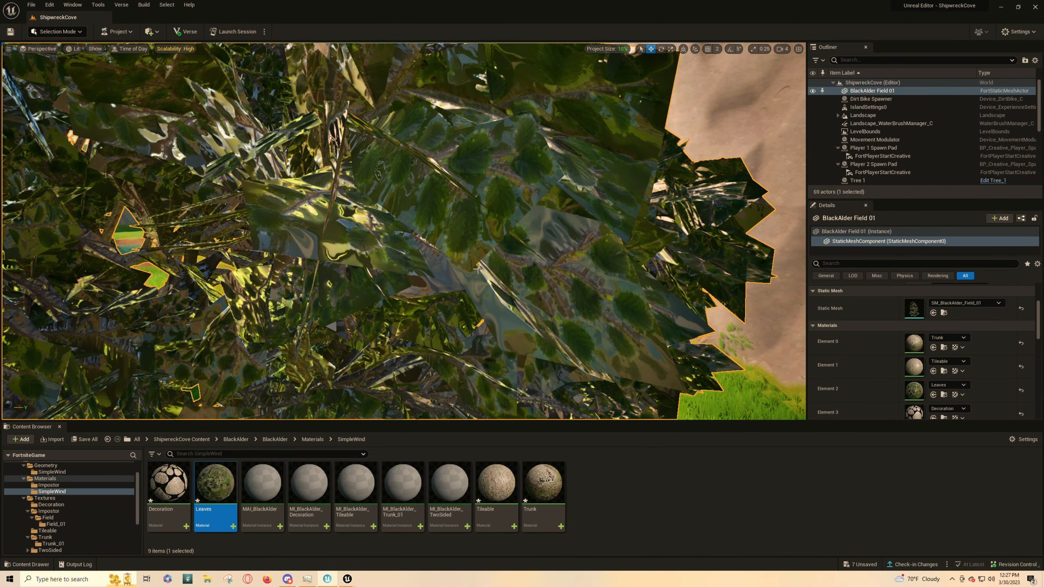
pyautogui.scroll(-10, 508, 322)
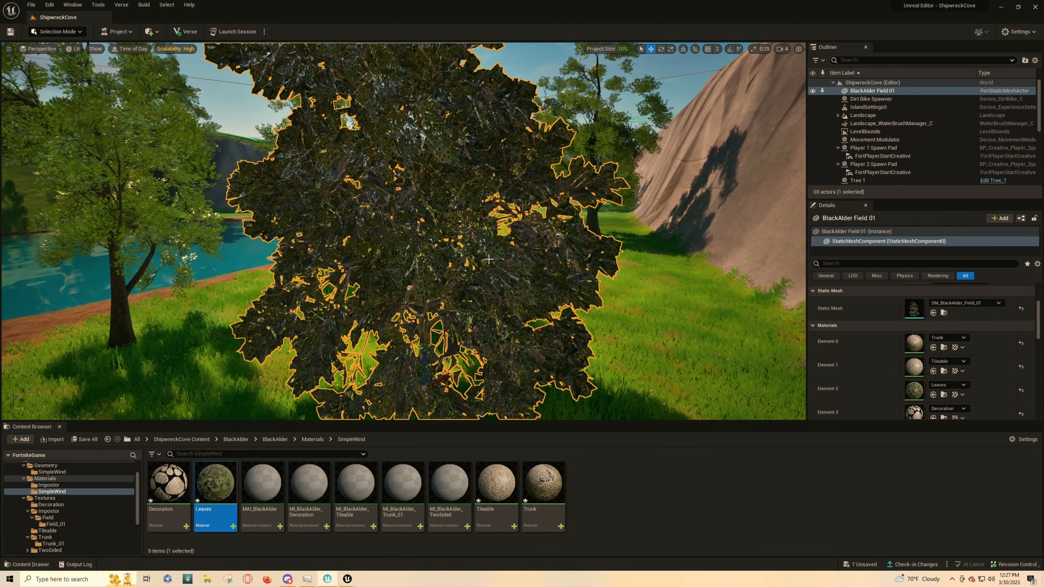
# Step: Reopen the Leaves material and reconnect the mask sample's RGB output to Opacity Mask
pyautogui.doubleClick(215, 484)
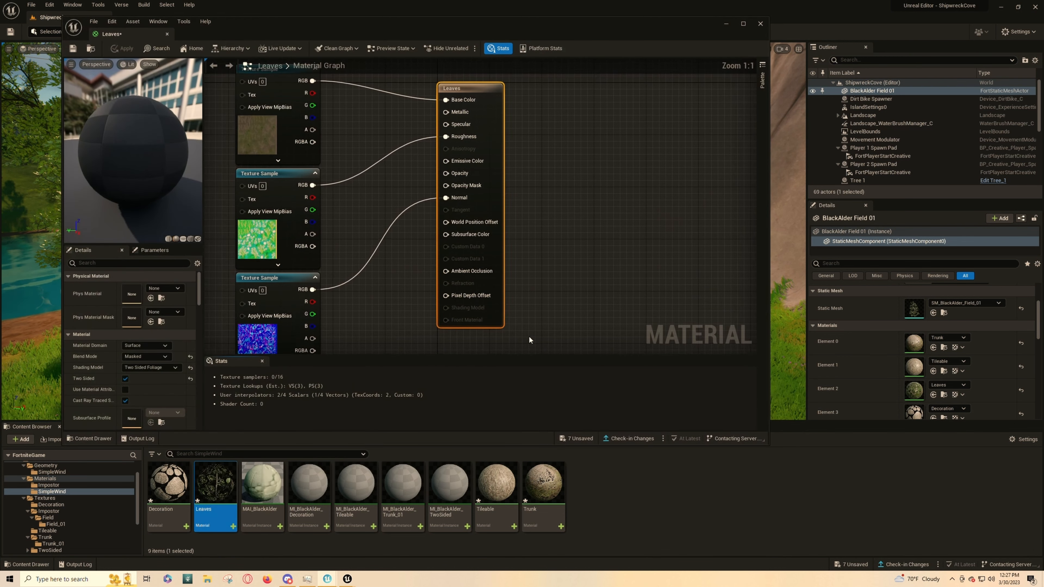
pyautogui.moveTo(322, 186); pyautogui.dragTo(456, 187)
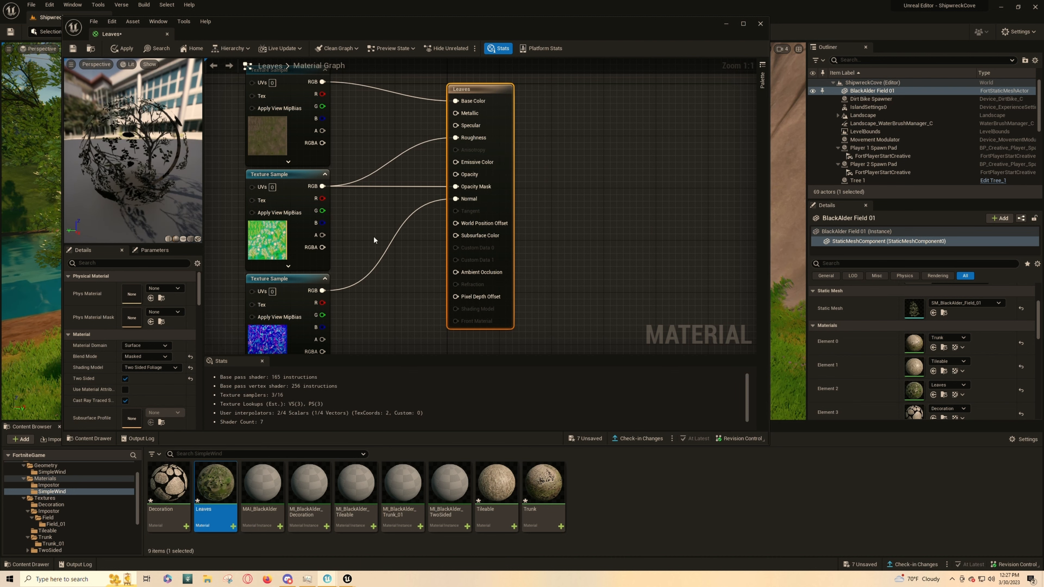
# Step: Apply the restored Leaves material, close its editor and clear the selection in the level
pyautogui.click(121, 48)
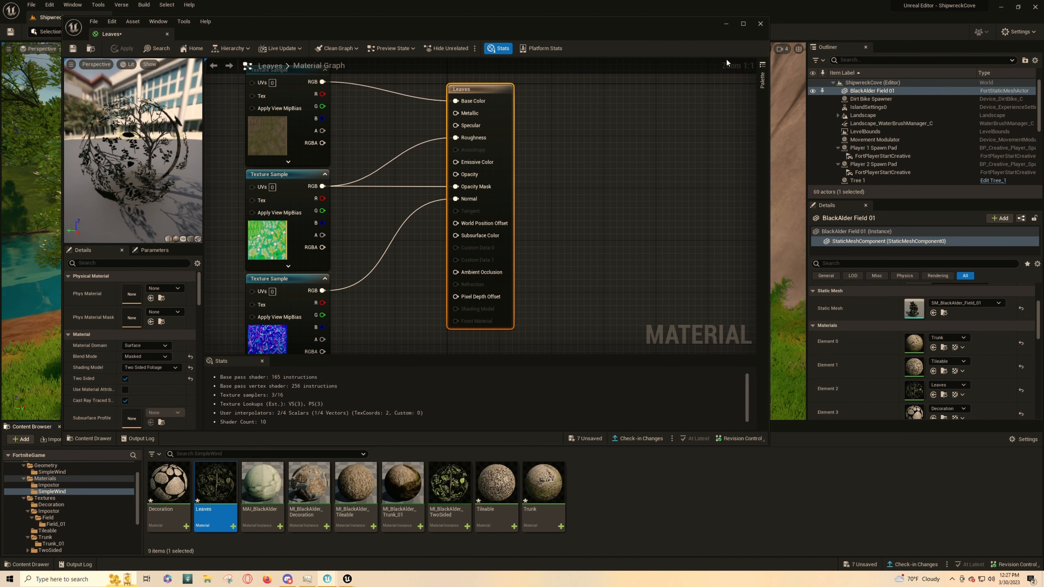
pyautogui.click(760, 24)
pyautogui.press('Escape')
# Step: In the Trunk material, move the mask sample's RGB connection from Opacity Mask to Roughness, then apply the material and close its editor
pyautogui.moveTo(651, 108); pyautogui.dragTo(566, 380, button='right')
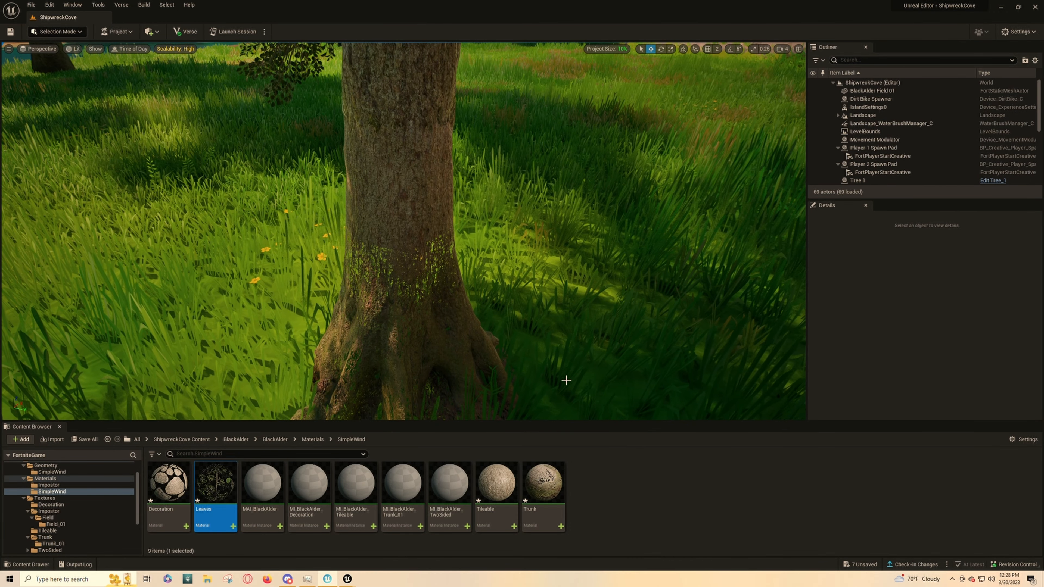
pyautogui.click(544, 481)
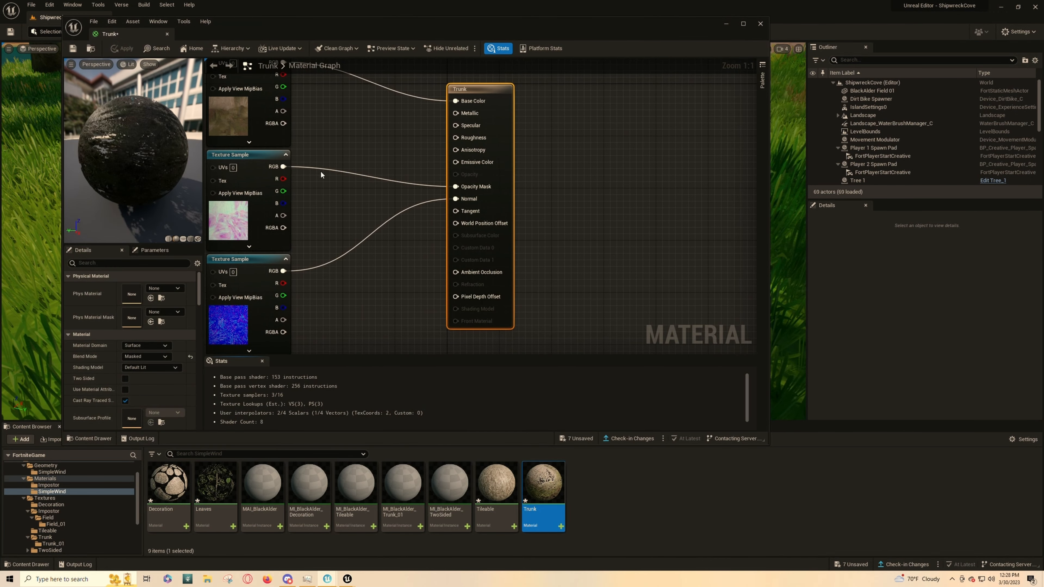
pyautogui.moveTo(281, 166); pyautogui.dragTo(456, 137)
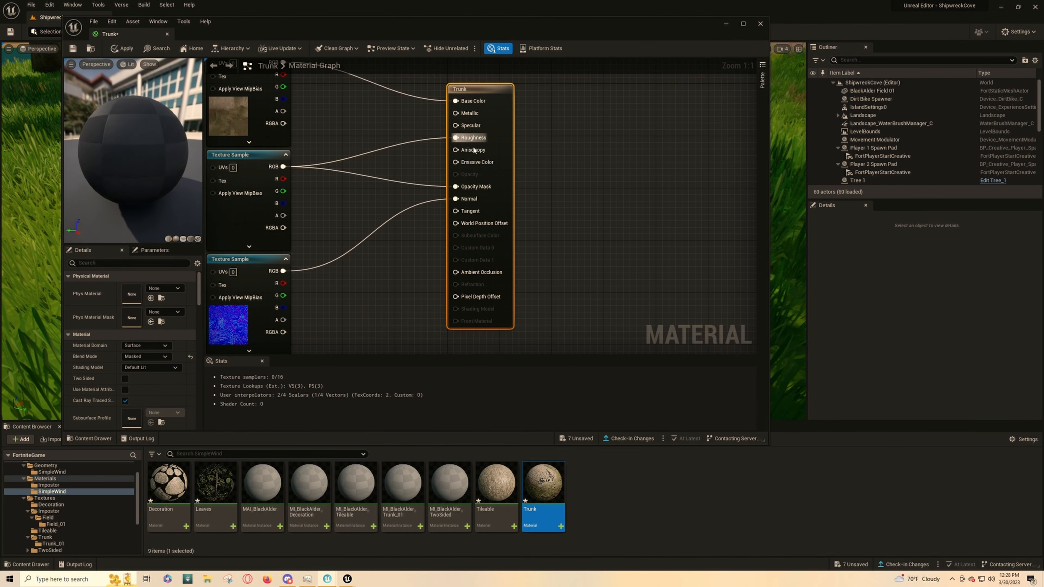
pyautogui.rightClick(467, 190)
pyautogui.click(495, 212)
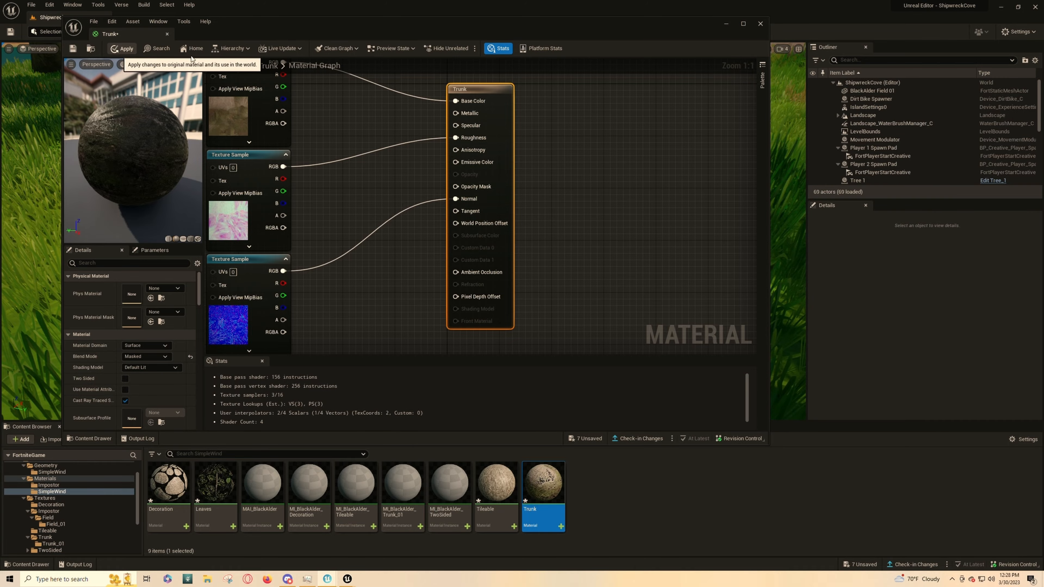
pyautogui.click(122, 48)
pyautogui.click(760, 23)
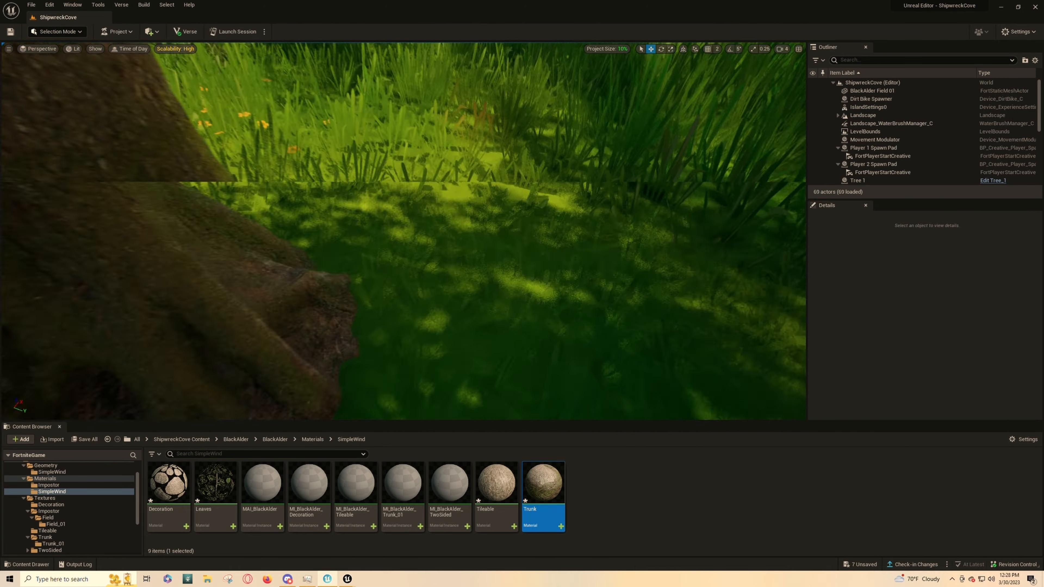
# Step: Inspect the BlackAlder tree's trunk and foliage close up and from a distance, comparing it with the surrounding trees
pyautogui.moveTo(403, 230); pyautogui.dragTo(440, 222, button='right')
pyautogui.press('s')
pyautogui.press('s')
pyautogui.press('s')
pyautogui.moveTo(537, 211); pyautogui.dragTo(514, 163, button='right')
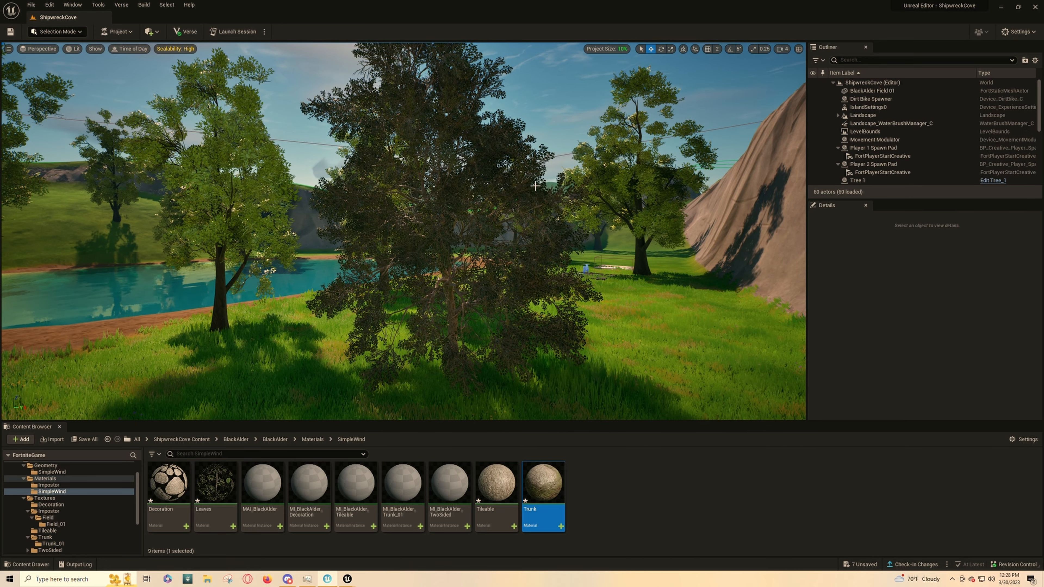
pyautogui.moveTo(559, 161); pyautogui.dragTo(518, 161, button='right')
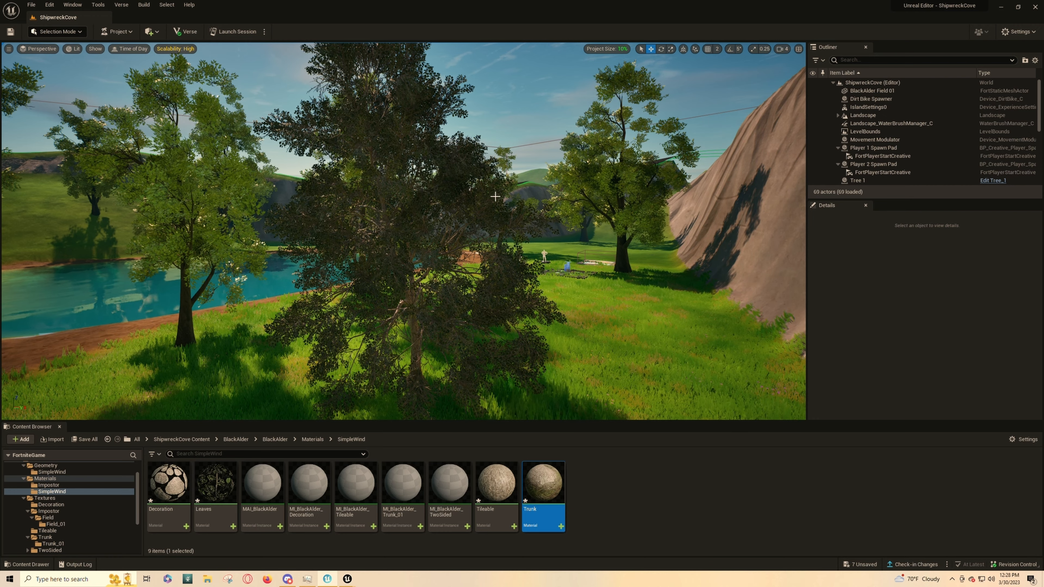
pyautogui.moveTo(421, 200)
pyautogui.mouseDown(button='right')
pyautogui.moveTo(464, 196)
pyautogui.moveTo(435, 212)
pyautogui.mouseUp(button='right')
pyautogui.press('s')
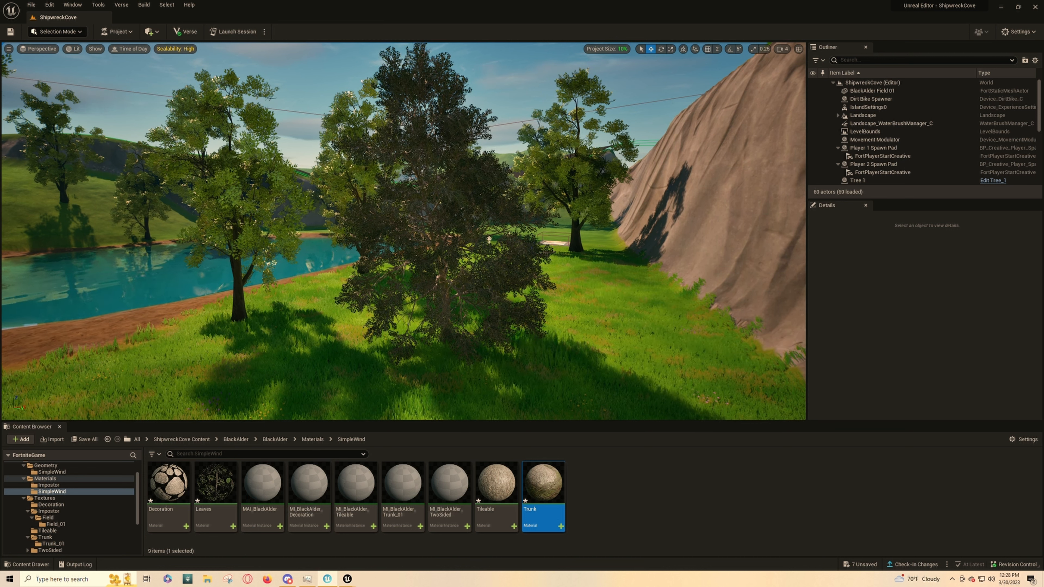
pyautogui.hotkey('alt', 'Tab')
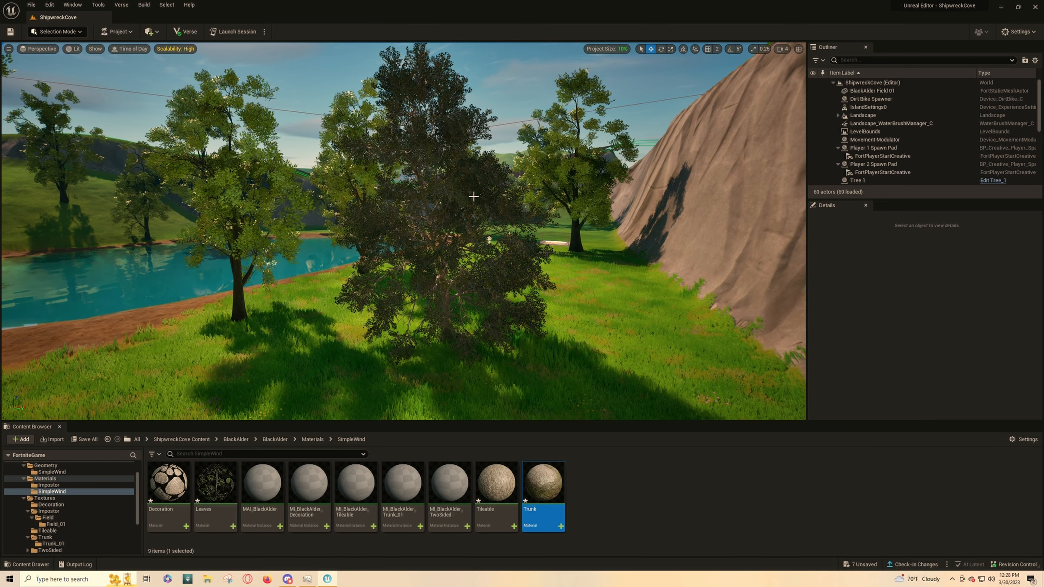
pyautogui.moveTo(474, 196); pyautogui.dragTo(561, 148, button='right')
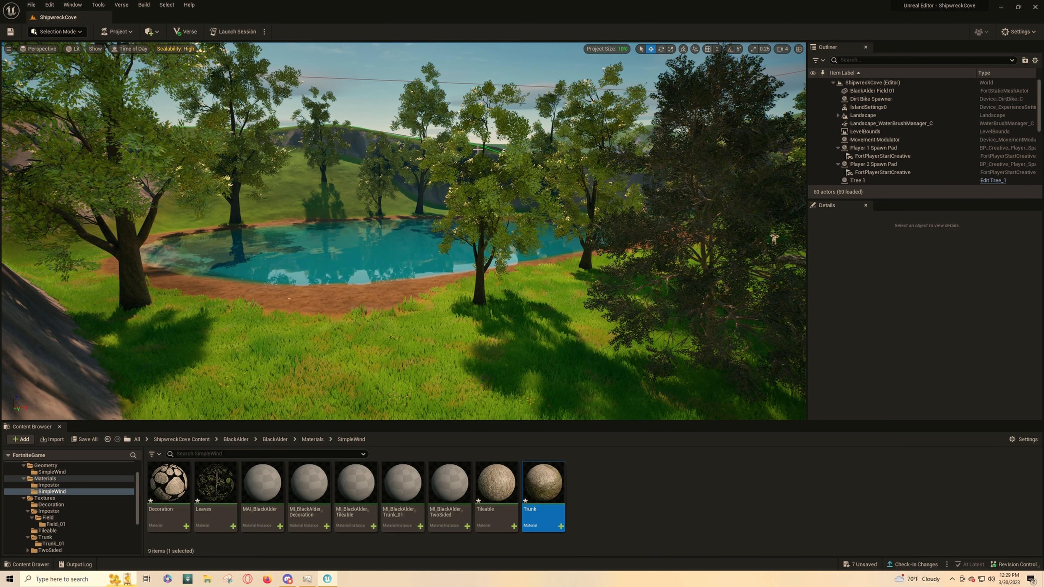
pyautogui.moveTo(485, 163)
pyautogui.mouseDown(button='right')
pyautogui.moveTo(575, 166)
pyautogui.moveTo(469, 168)
pyautogui.mouseUp(button='right')
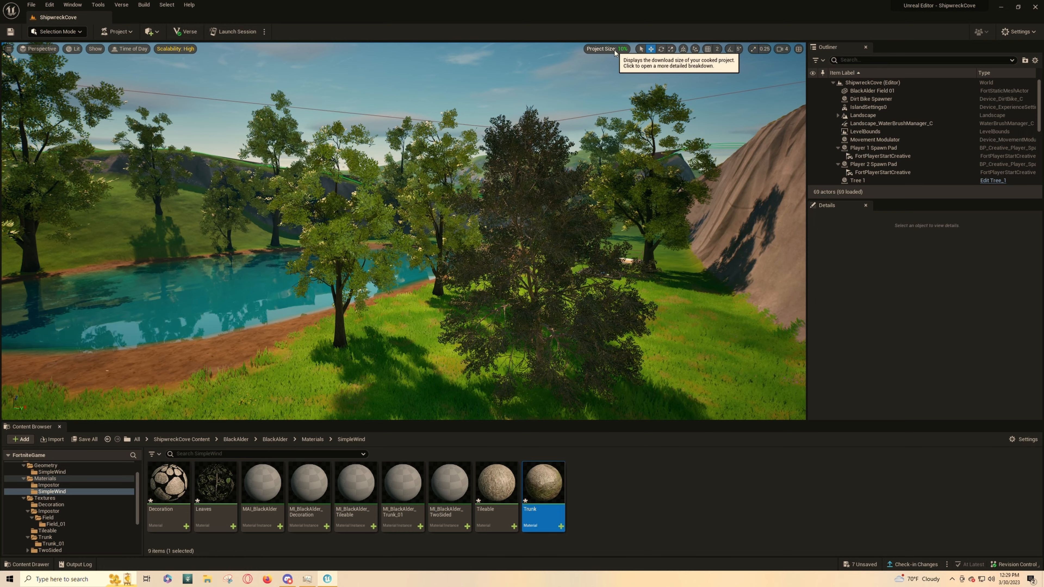
pyautogui.moveTo(581, 97); pyautogui.dragTo(539, 97, button='right')
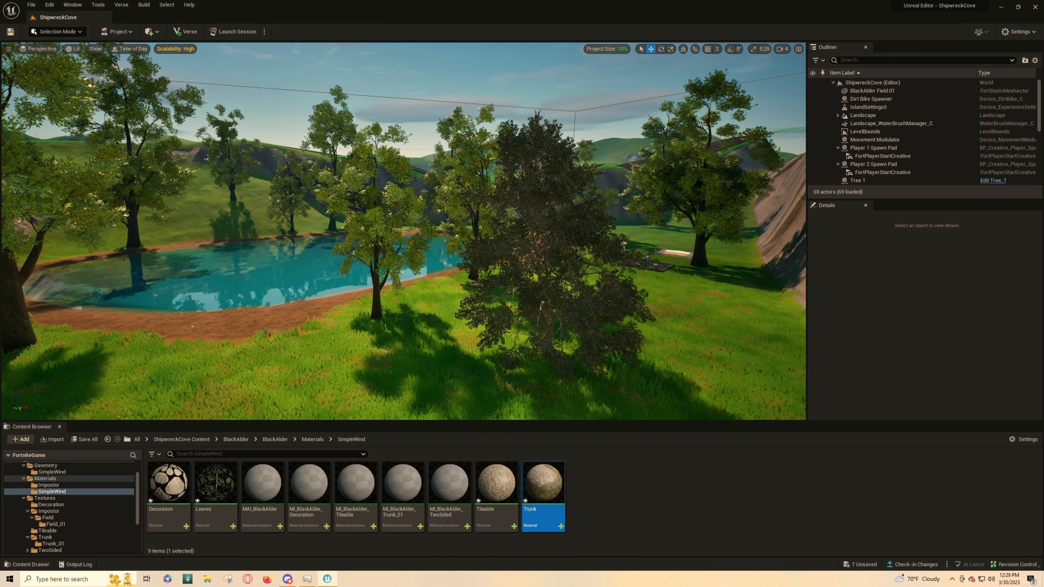
pyautogui.click(596, 296)
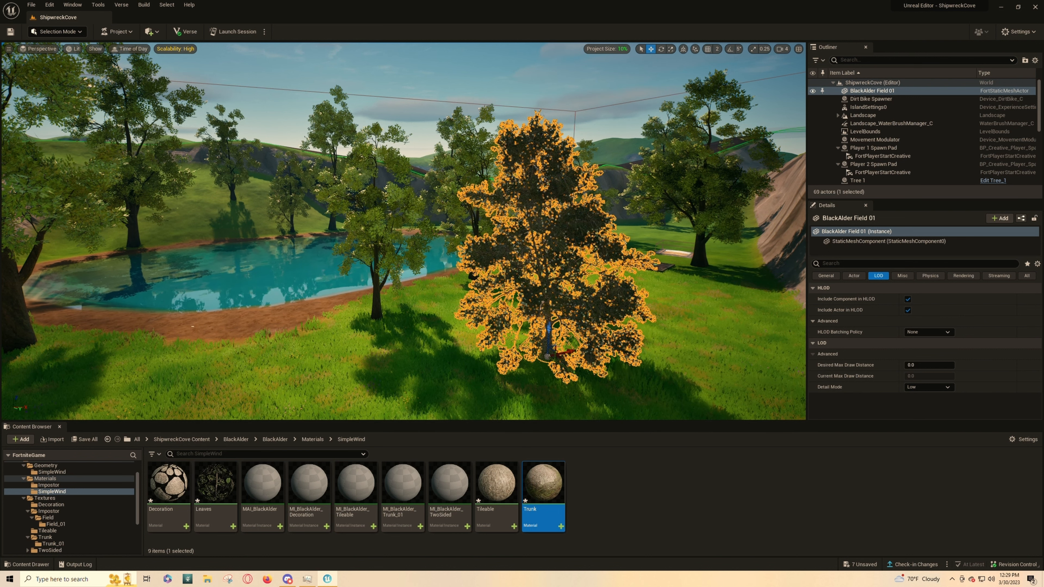
pyautogui.press('Escape')
pyautogui.press('w')
pyautogui.moveTo(555, 271); pyautogui.dragTo(532, 239, button='right')
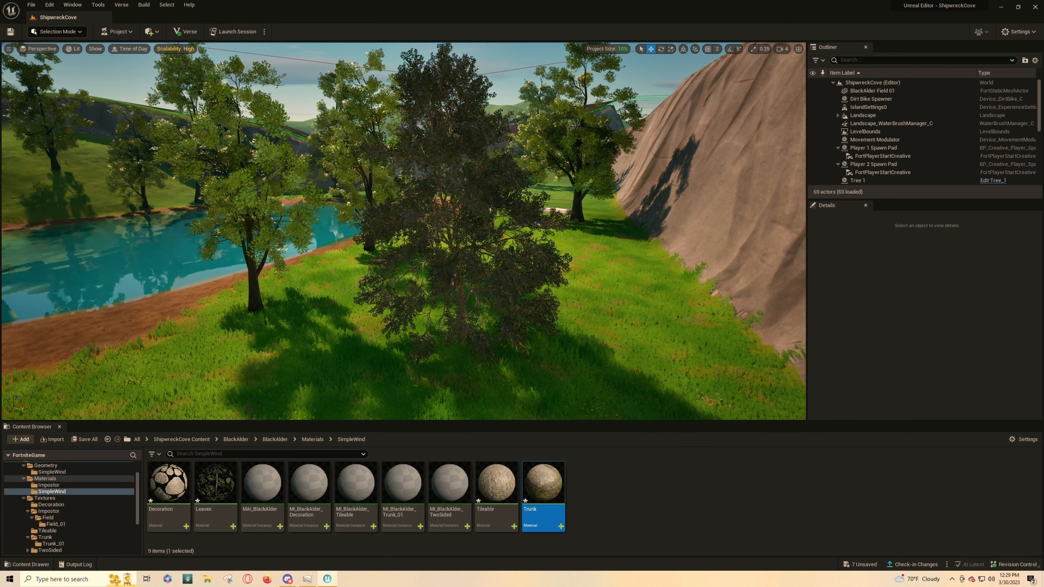
pyautogui.moveTo(512, 114); pyautogui.dragTo(509, 106, button='right')
pyautogui.press('s')
# Step: Launch a session for ShipwreckCove and read the texture size warnings in the Message Log
pyautogui.click(234, 31)
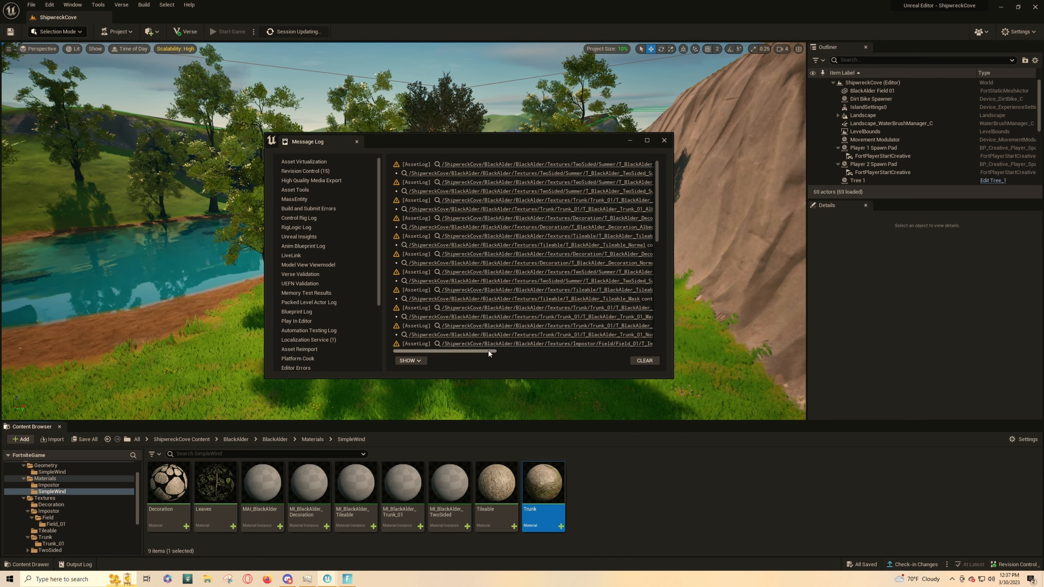
pyautogui.moveTo(488, 349); pyautogui.dragTo(564, 352)
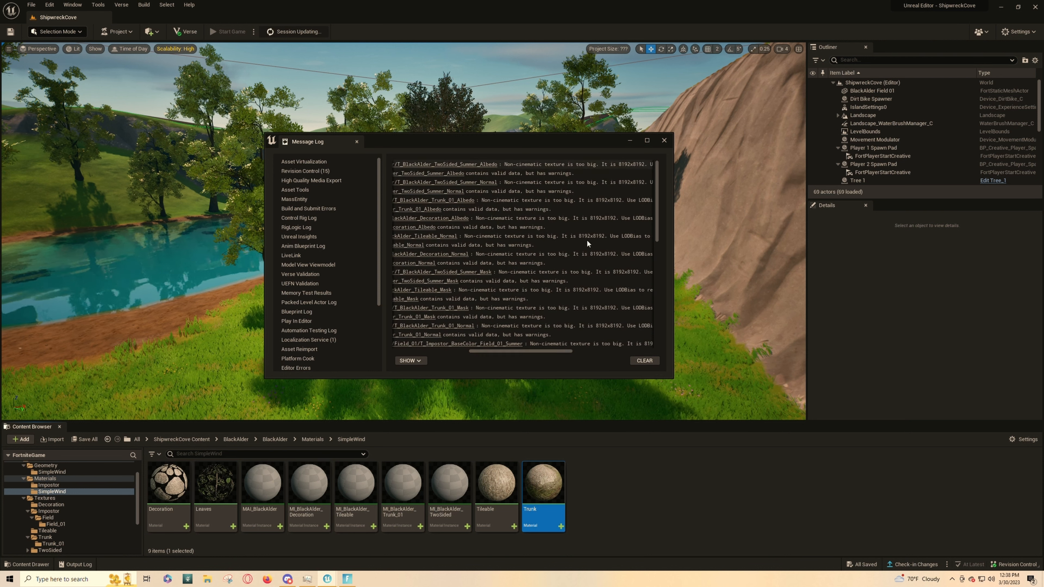
pyautogui.moveTo(549, 351); pyautogui.dragTo(451, 350)
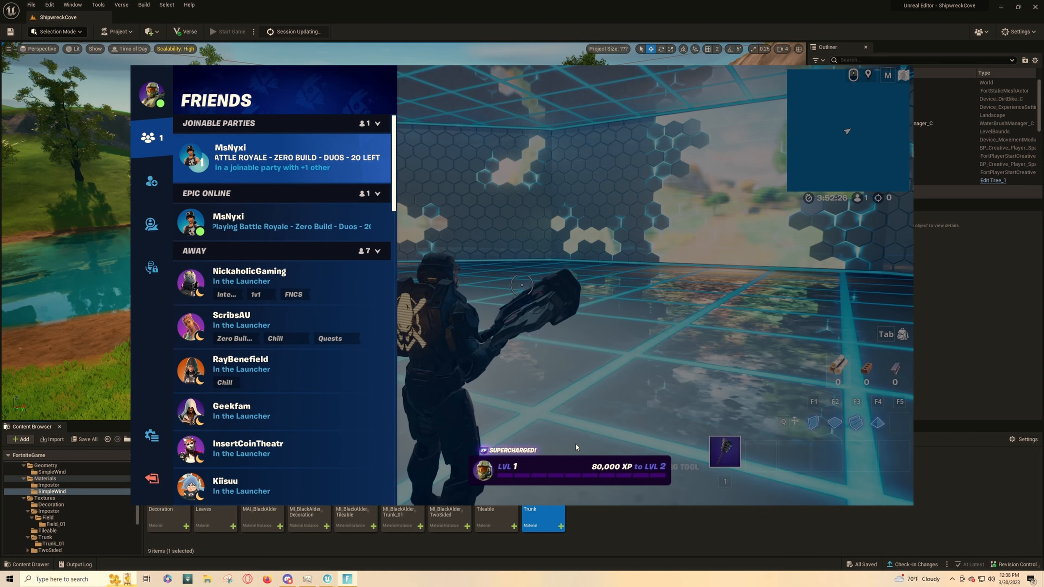
# Step: Check the session's loading state in the Fortnite client, then return to the editor and close the Message Log
pyautogui.press('Escape')
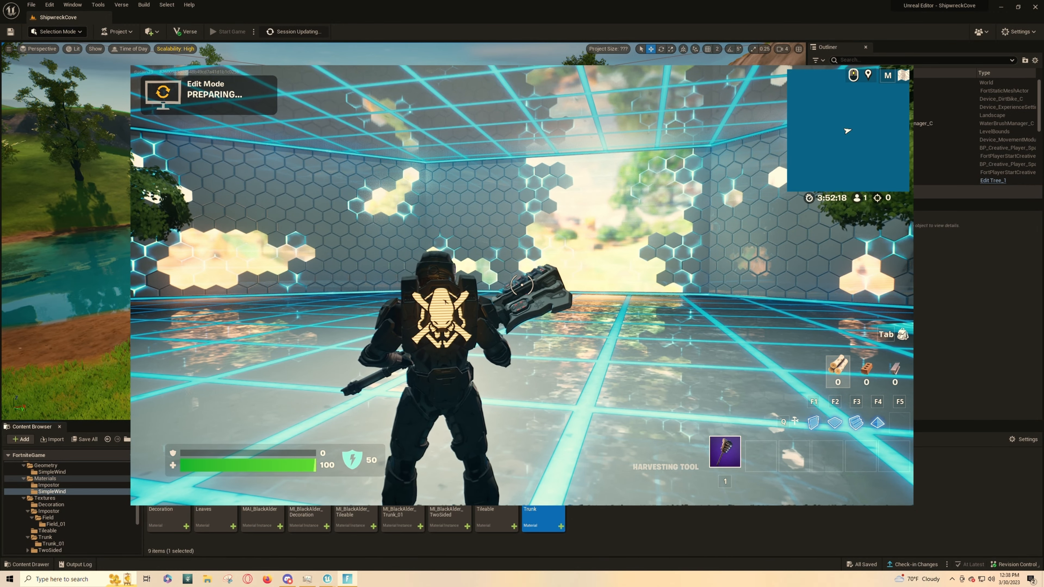
pyautogui.press('Escape')
pyautogui.click(382, 15)
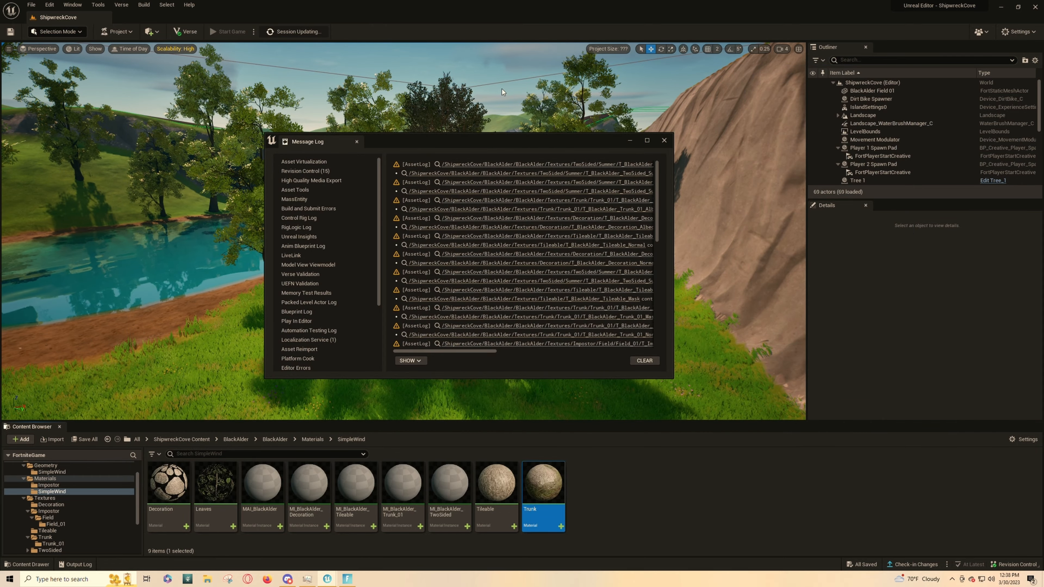
pyautogui.click(664, 140)
# Step: Examine the BlackAlder tree and the other trees around the lake from several viewpoints
pyautogui.moveTo(611, 179); pyautogui.dragTo(546, 152, button='right')
pyautogui.moveTo(330, 165)
pyautogui.mouseDown(button='right')
pyautogui.moveTo(403, 205)
pyautogui.moveTo(329, 165)
pyautogui.mouseUp(button='right')
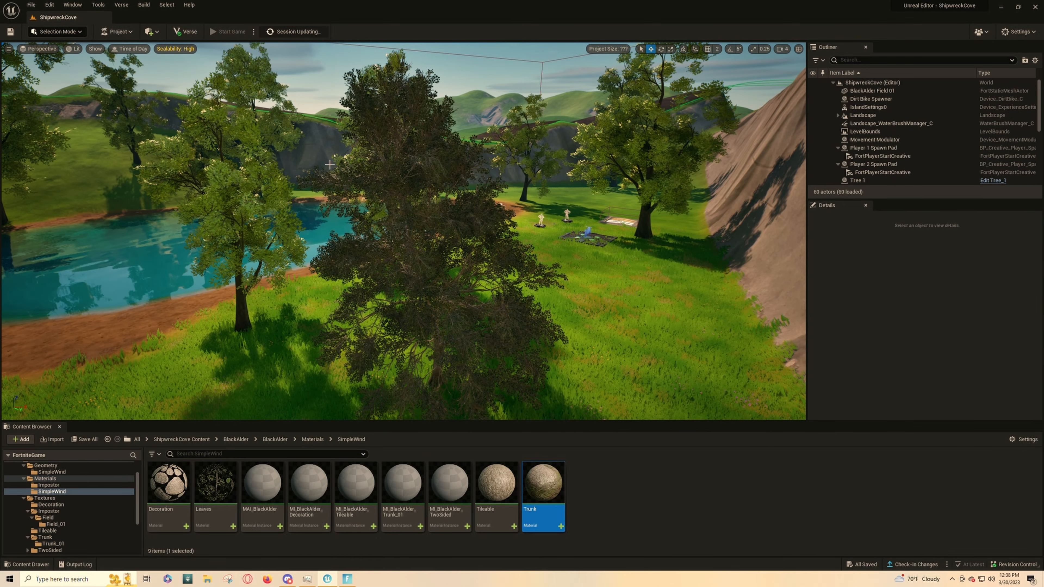
pyautogui.moveTo(568, 240)
pyautogui.mouseDown(button='right')
pyautogui.moveTo(530, 228)
pyautogui.moveTo(575, 228)
pyautogui.moveTo(551, 230)
pyautogui.mouseUp(button='right')
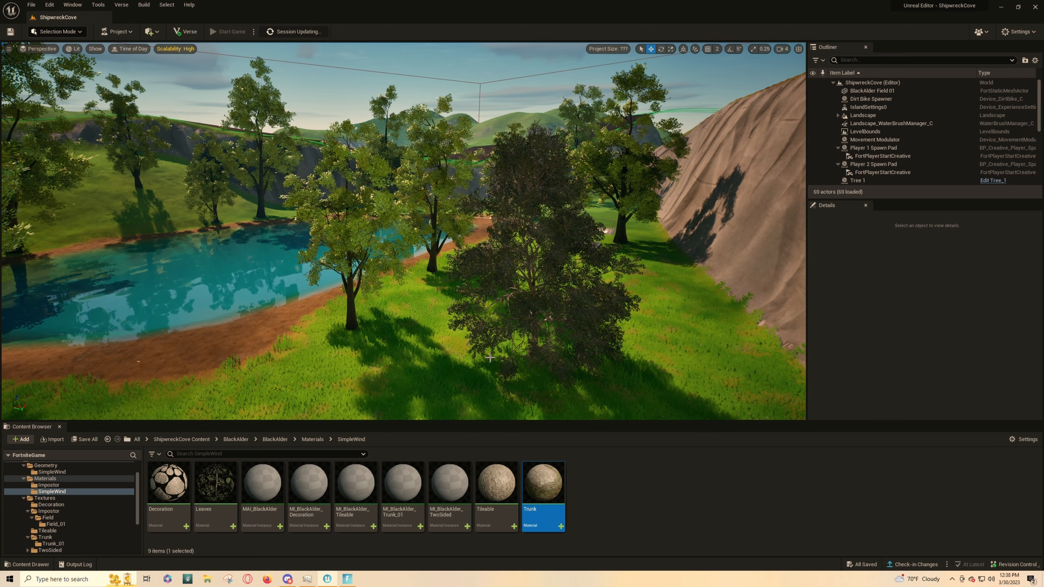
pyautogui.moveTo(610, 84); pyautogui.dragTo(559, 115, button='right')
pyautogui.press('s')
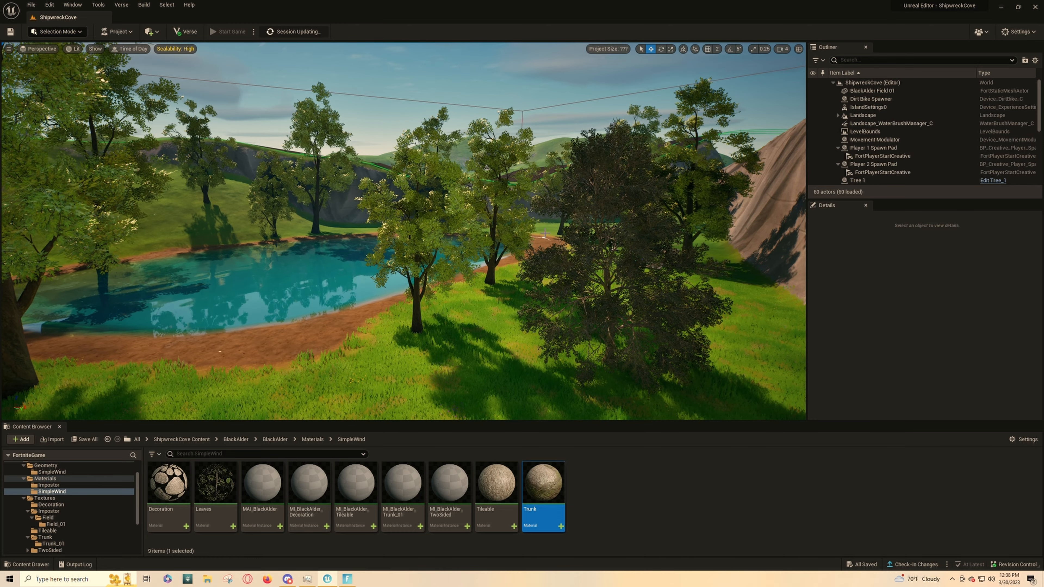
pyautogui.moveTo(403, 231); pyautogui.dragTo(362, 232, button='right')
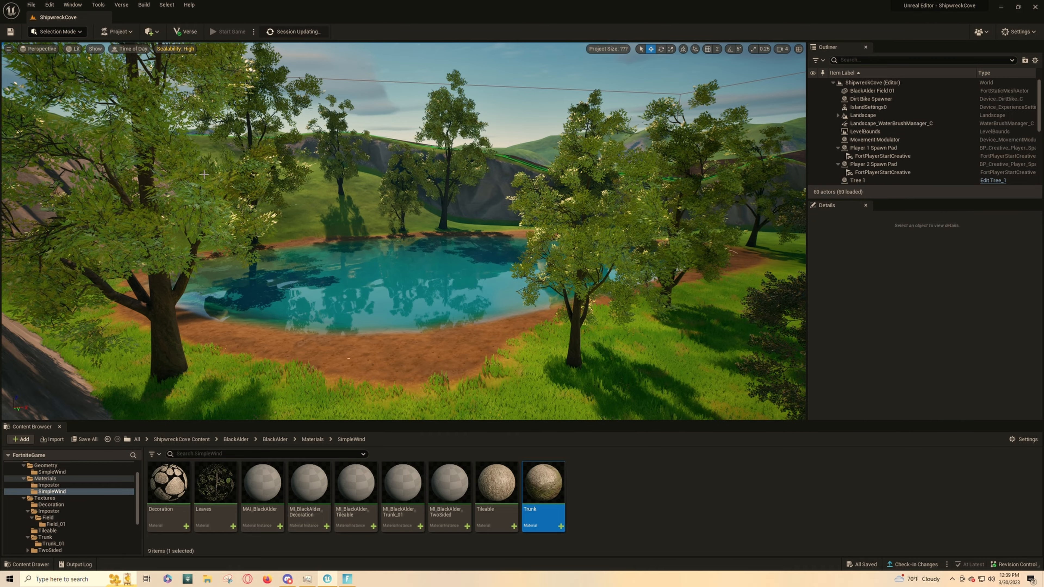
pyautogui.moveTo(222, 209); pyautogui.dragTo(414, 327, button='right')
pyautogui.press('w')
pyautogui.press('s')
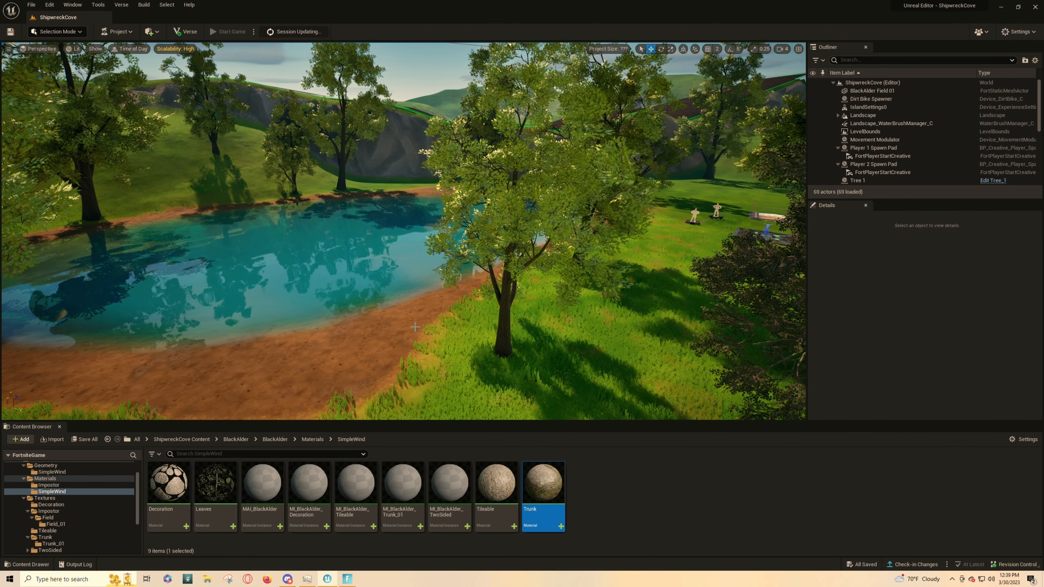
# Step: Select Tree 9 and BlackAlder Field 01 in turn to compare the two trees, then clear the selection
pyautogui.click(505, 310)
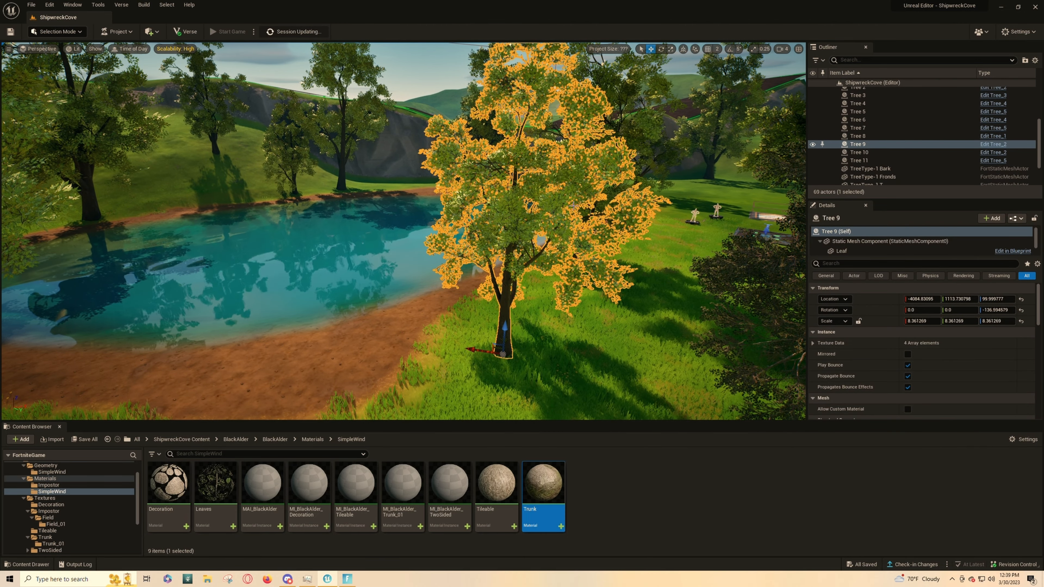
pyautogui.moveTo(615, 281); pyautogui.dragTo(587, 244, button='right')
pyautogui.press('Escape')
pyautogui.press('w')
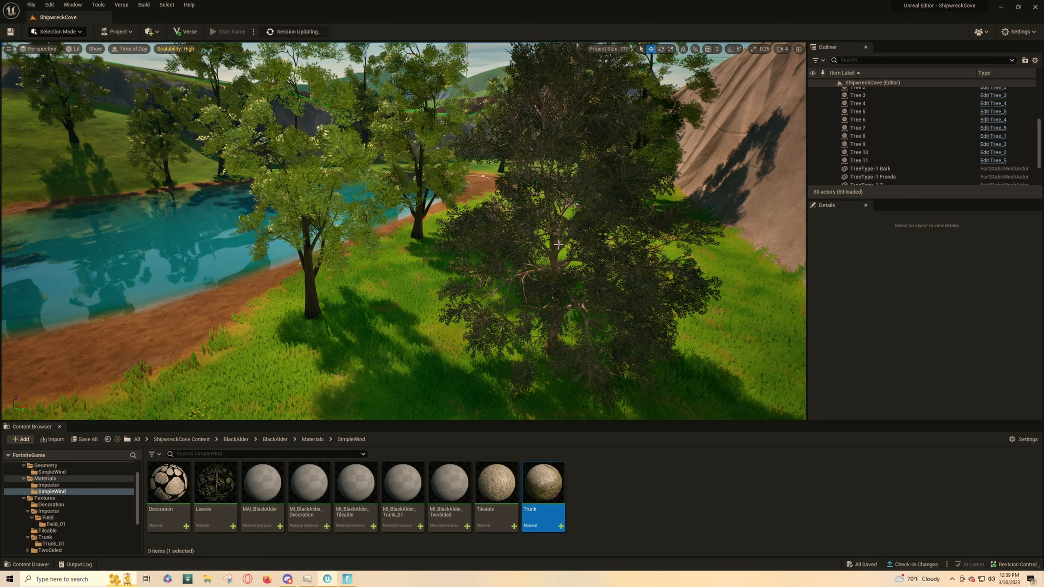
pyautogui.click(597, 247)
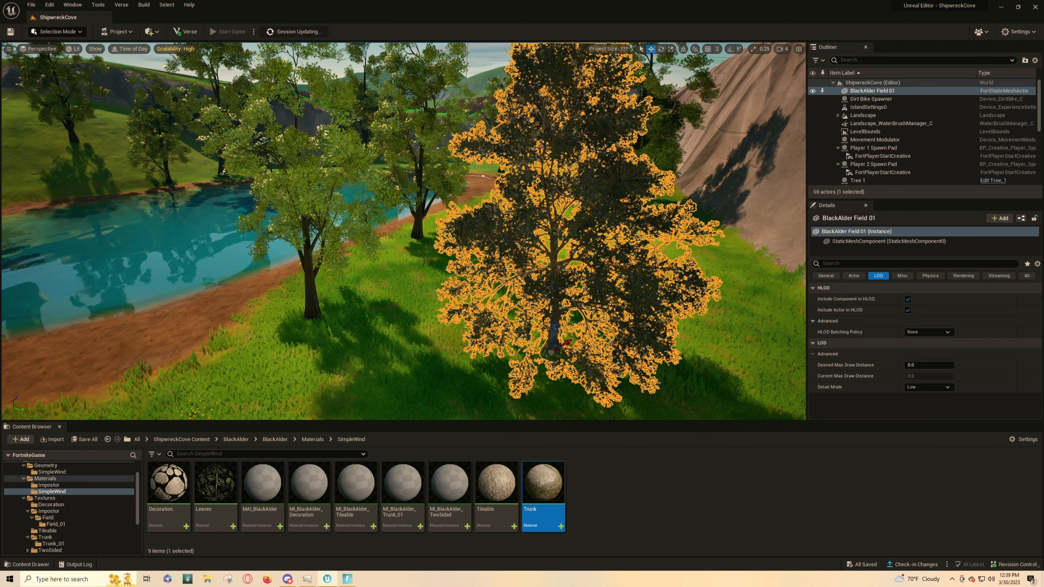
pyautogui.press('Escape')
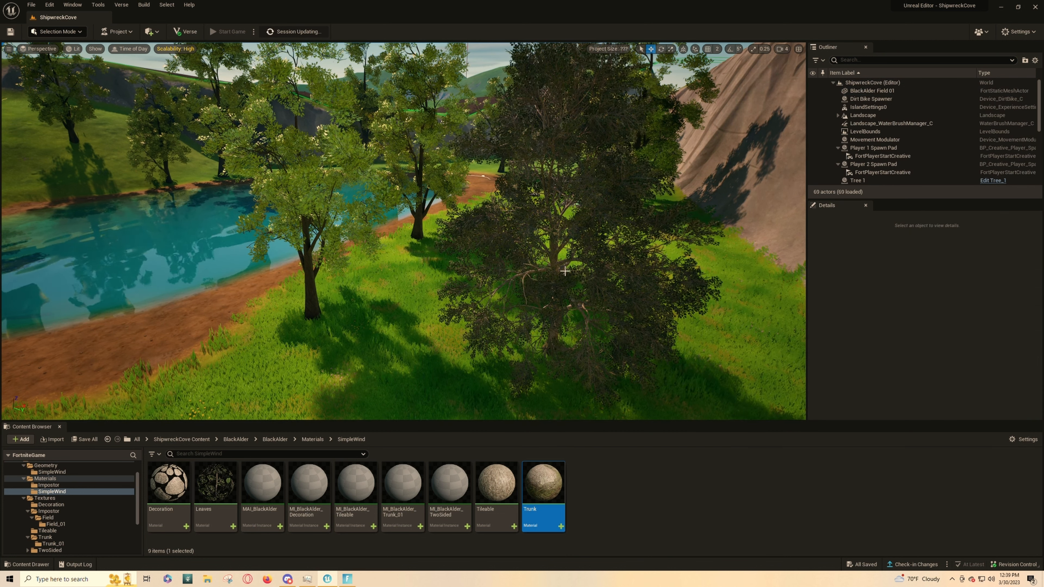
# Step: Switch to the Fortnite client to check the session's loading progress, then return to the editor
pyautogui.click(347, 579)
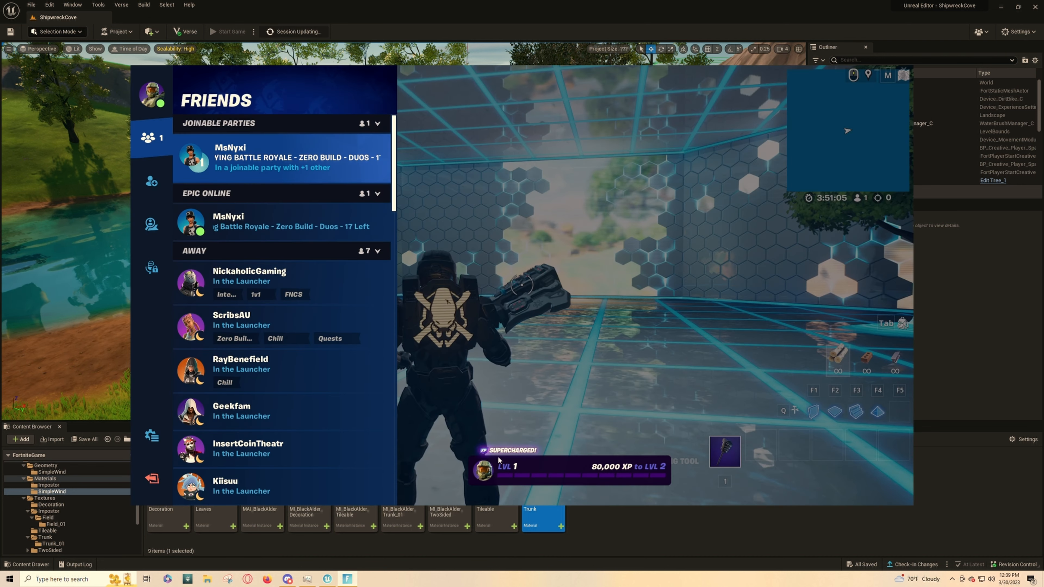
pyautogui.press('Escape')
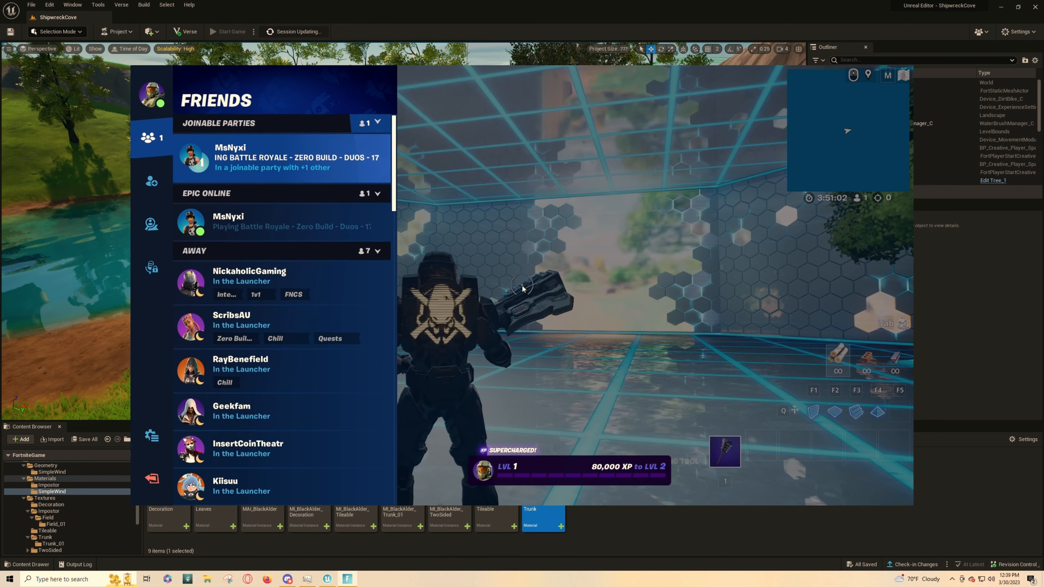
pyautogui.click(482, 16)
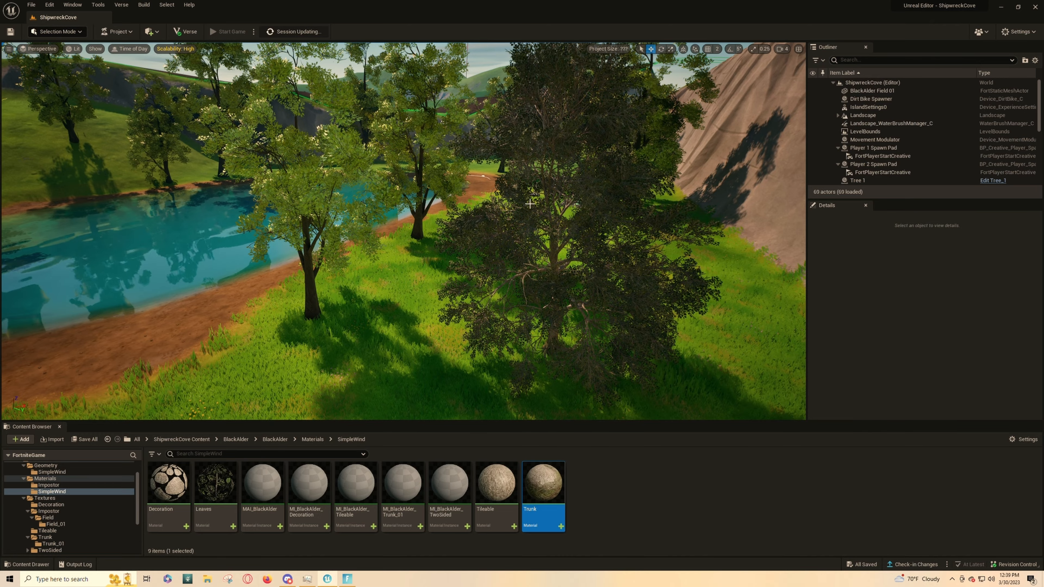
# Step: View the BlackAlder tree from above and from ground level to judge its foliage against the neighbouring trees
pyautogui.moveTo(579, 181); pyautogui.dragTo(534, 180, button='right')
pyautogui.moveTo(562, 237)
pyautogui.mouseDown(button='right')
pyautogui.moveTo(596, 231)
pyautogui.moveTo(565, 228)
pyautogui.moveTo(563, 237)
pyautogui.mouseUp(button='right')
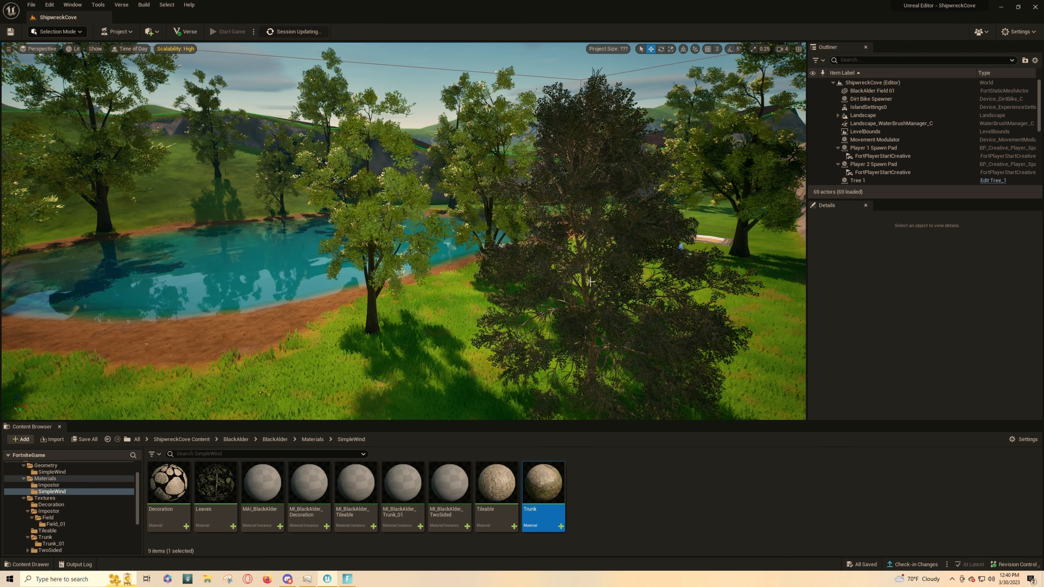
pyautogui.moveTo(508, 274); pyautogui.dragTo(539, 272, button='right')
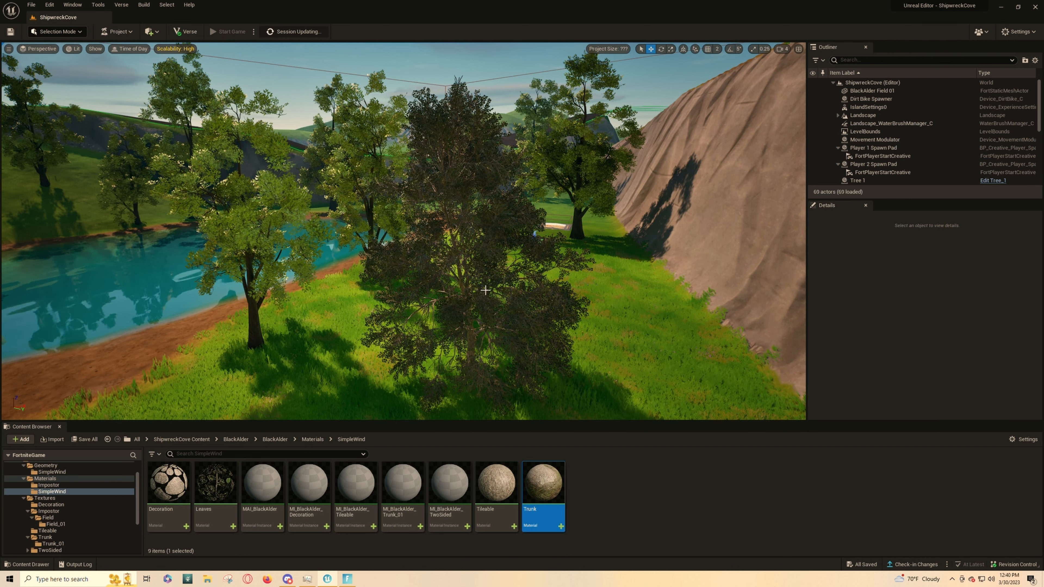
pyautogui.press('w')
pyautogui.moveTo(460, 231); pyautogui.dragTo(518, 212, button='right')
pyautogui.press('s')
pyautogui.press('s')
pyautogui.press('a')
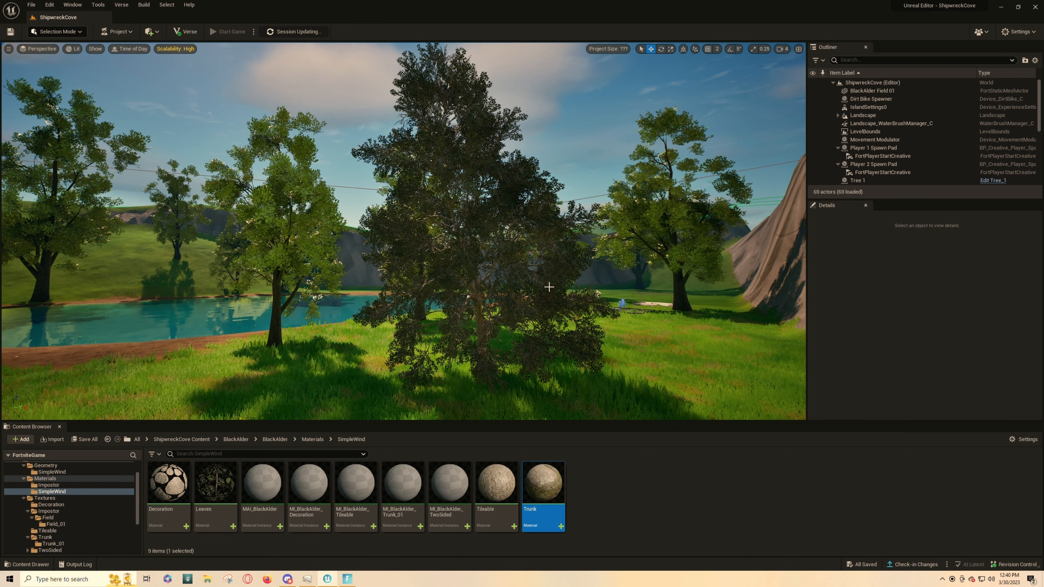
# Step: Compare the BlackAlder tree with the lakeside trees from several viewpoints while the session finishes updating
pyautogui.moveTo(549, 287); pyautogui.dragTo(521, 283, button='right')
pyautogui.press('a')
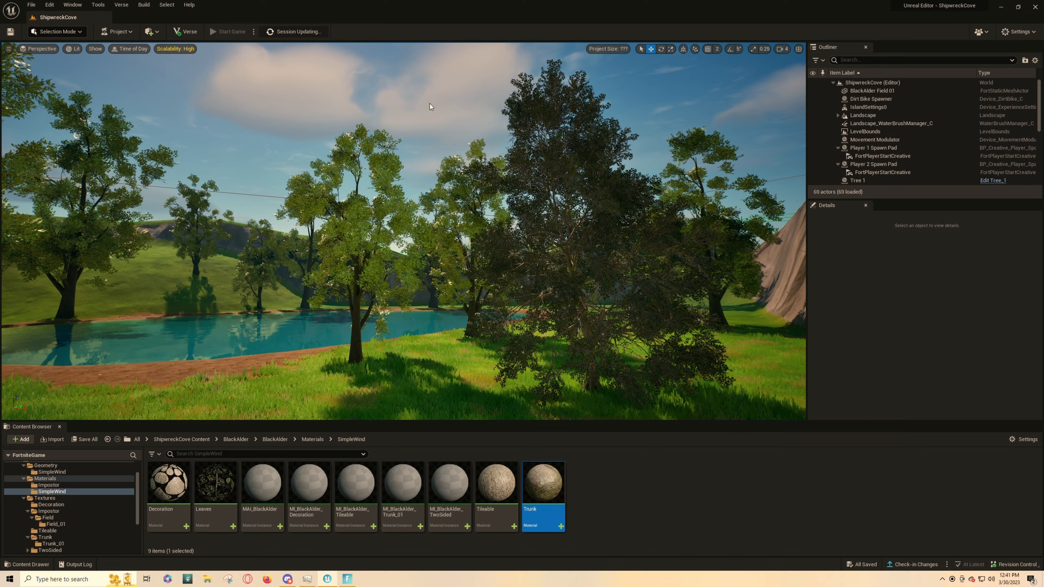
pyautogui.moveTo(468, 129); pyautogui.dragTo(443, 136, button='right')
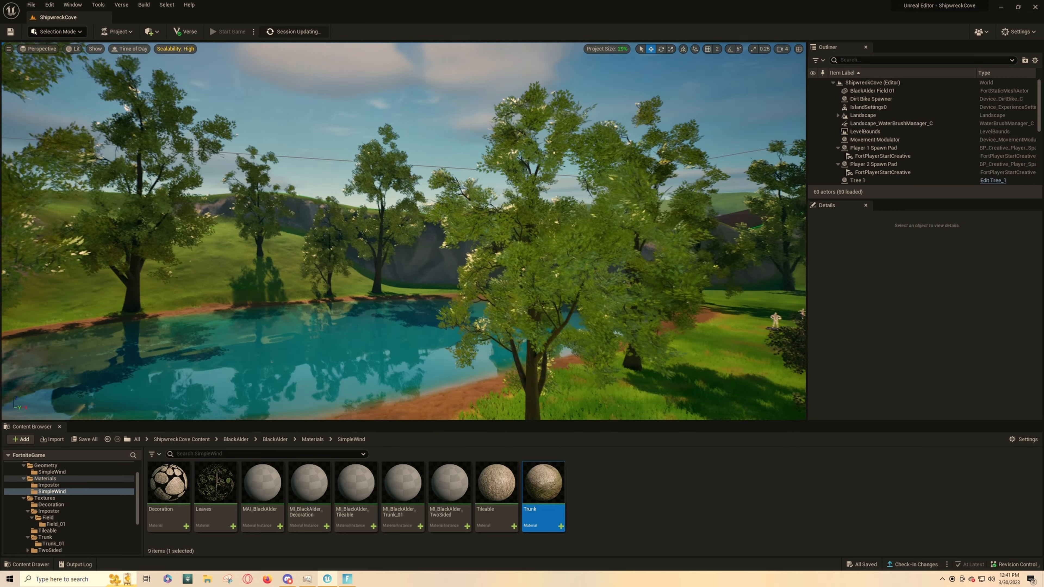
pyautogui.moveTo(557, 228)
pyautogui.mouseDown(button='right')
pyautogui.moveTo(575, 263)
pyautogui.moveTo(557, 227)
pyautogui.mouseUp(button='right')
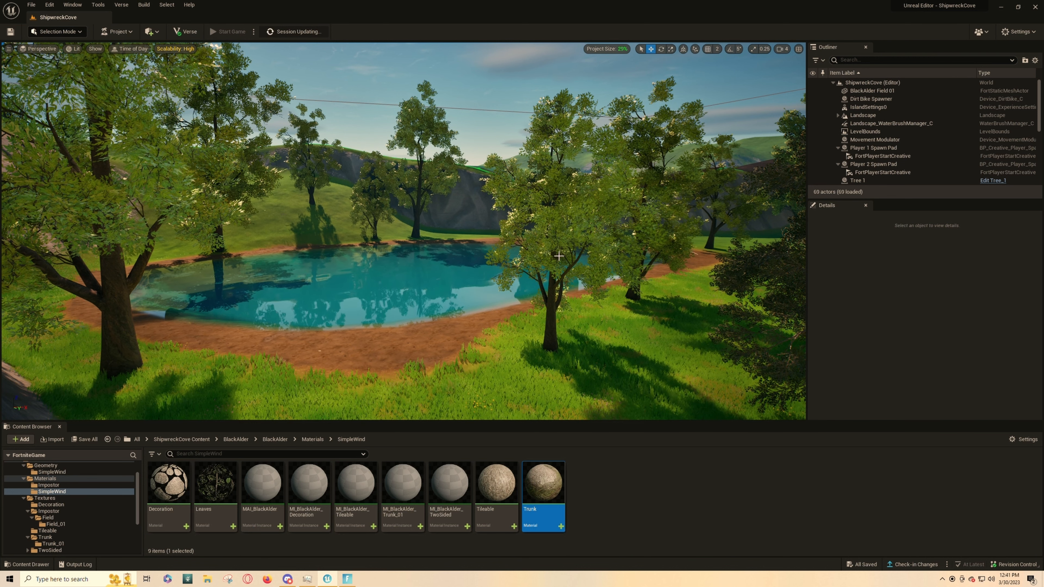
pyautogui.moveTo(559, 256); pyautogui.dragTo(657, 196, button='right')
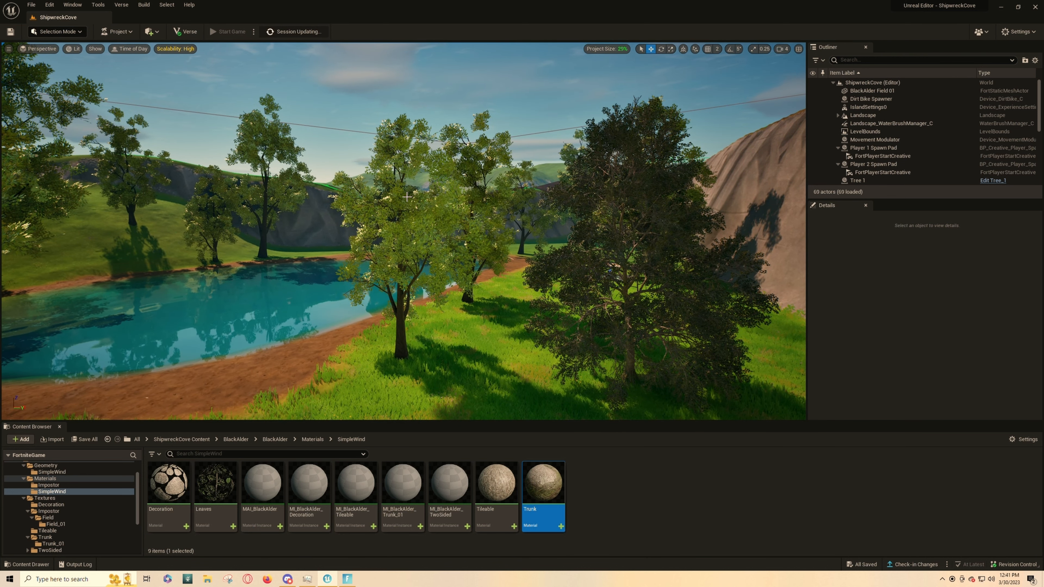
pyautogui.moveTo(443, 208); pyautogui.dragTo(407, 201, button='right')
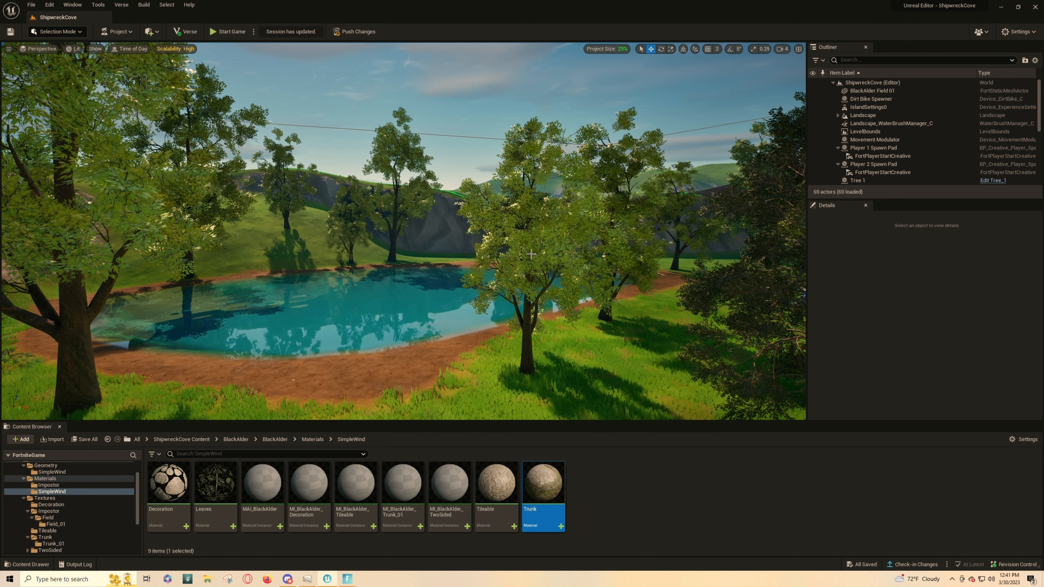
pyautogui.moveTo(530, 257); pyautogui.dragTo(578, 255, button='right')
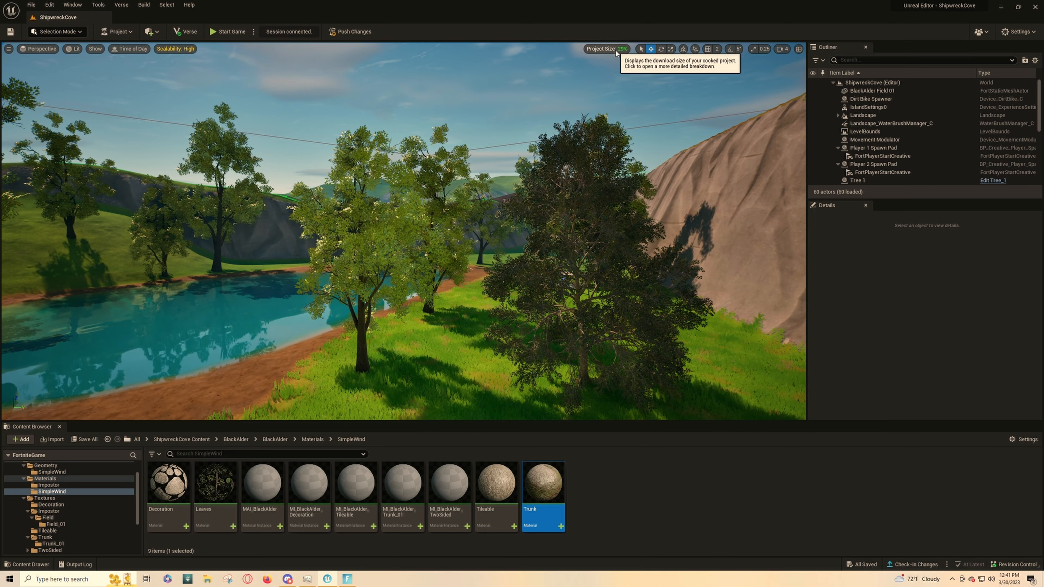
pyautogui.moveTo(587, 114)
pyautogui.mouseDown(button='right')
pyautogui.moveTo(571, 123)
pyautogui.moveTo(594, 127)
pyautogui.moveTo(584, 133)
pyautogui.mouseUp(button='right')
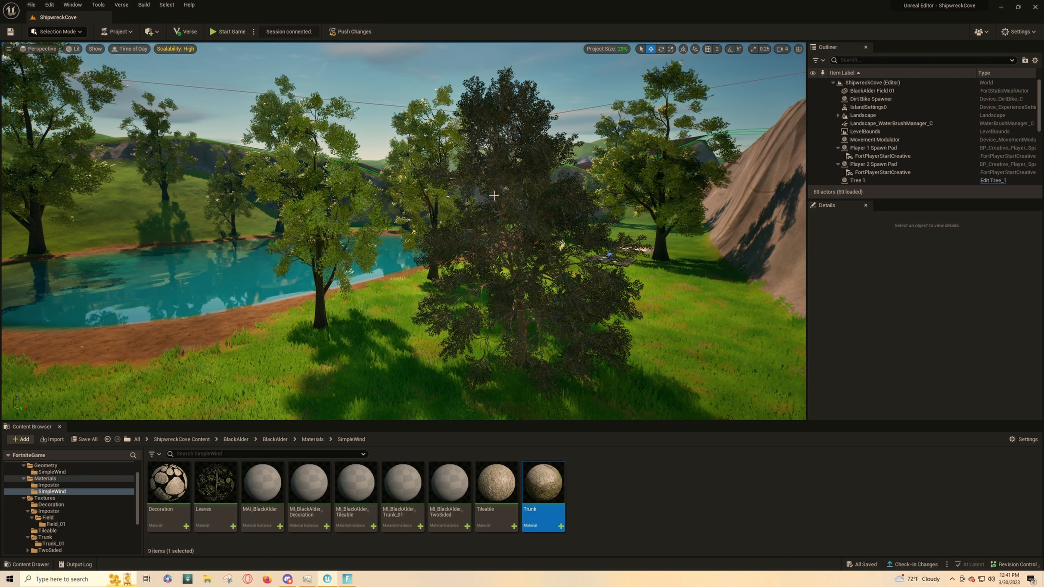
# Step: Switch to the Fortnite client, close the friends list and walk the character over to and around the BlackAlder tree
pyautogui.click(347, 579)
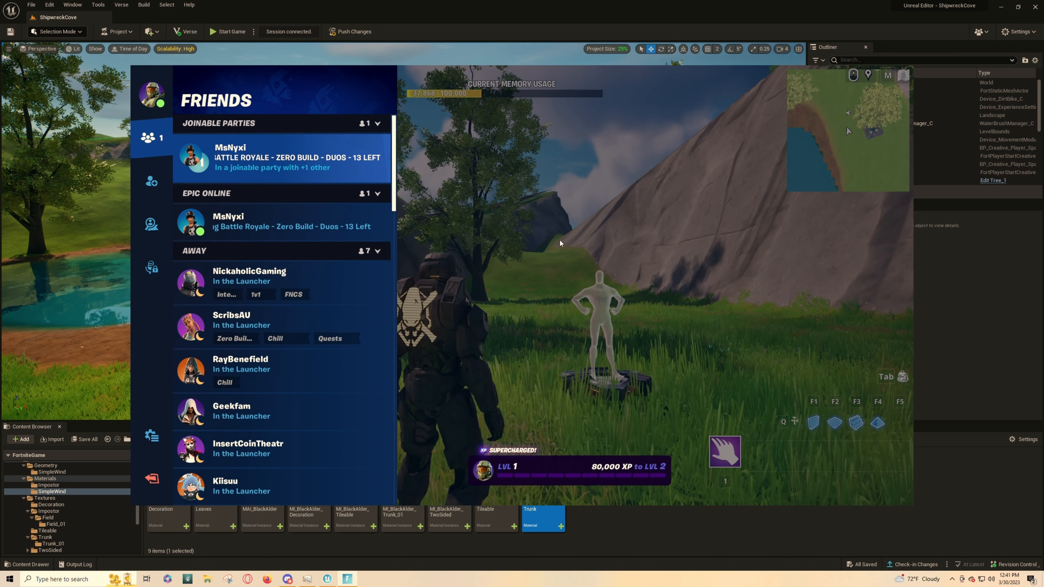
pyautogui.press('Escape')
pyautogui.press('w')
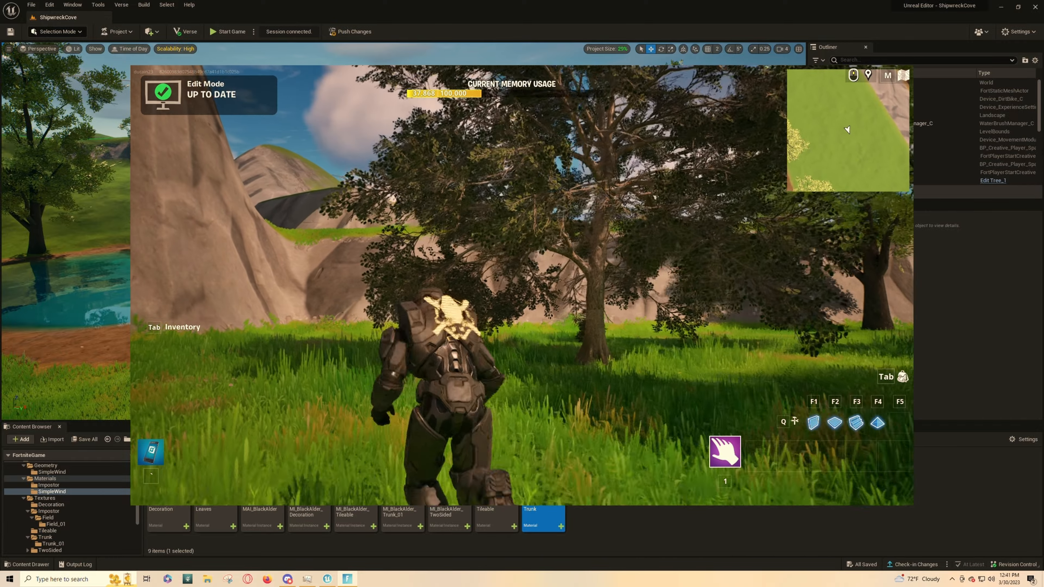
pyautogui.press('w')
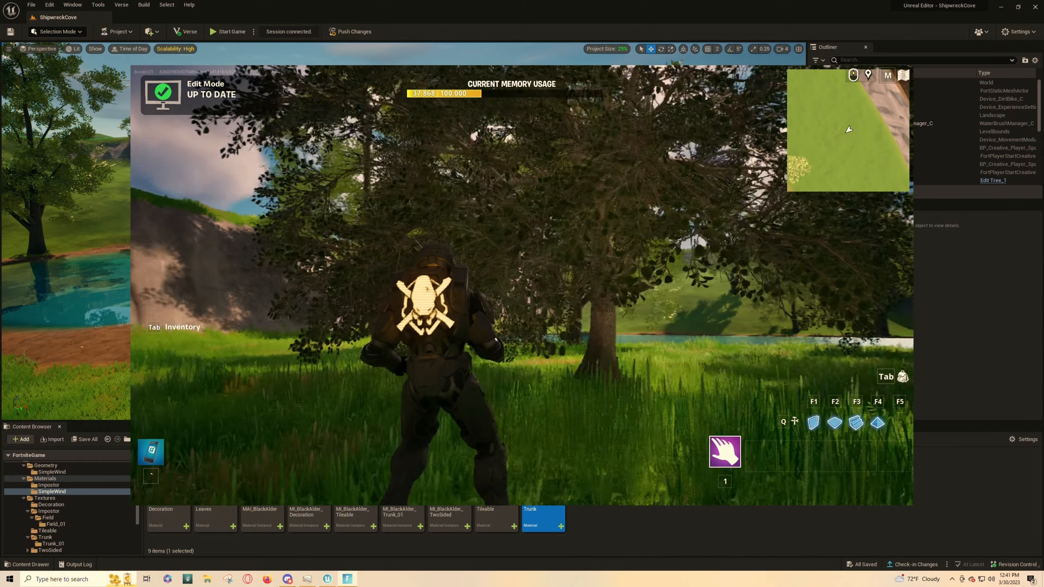
pyautogui.press('a')
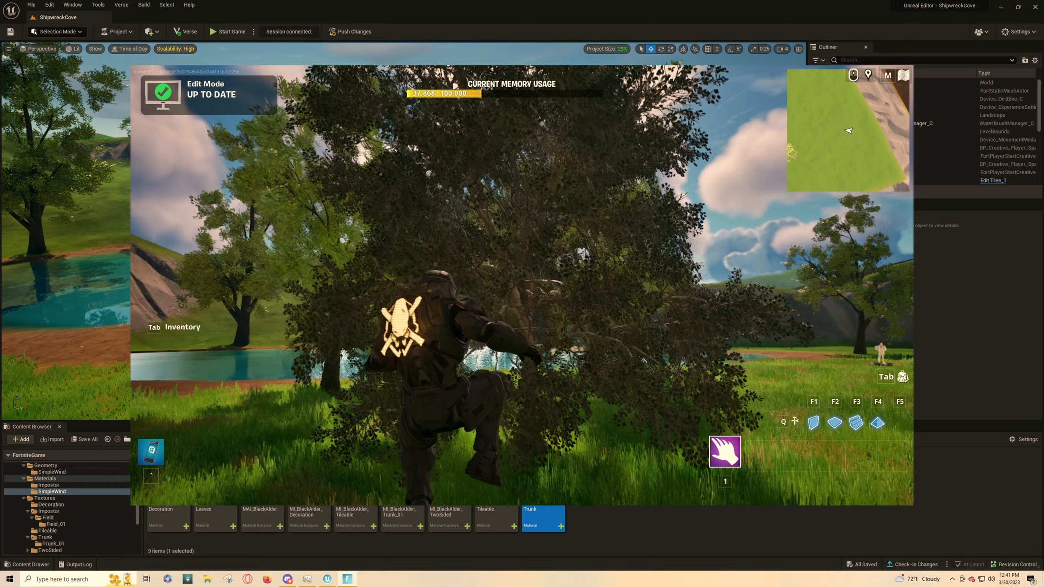
pyautogui.press('a')
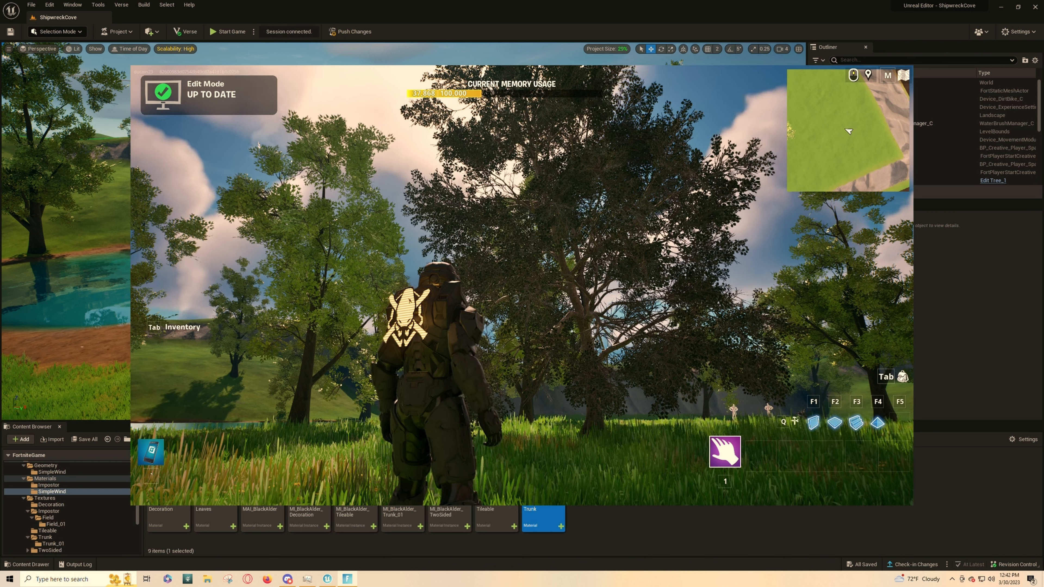
# Step: Walk the character under the BlackAlder's canopy and back out to examine its bark and leaves up close and from a distance
pyautogui.press('w')
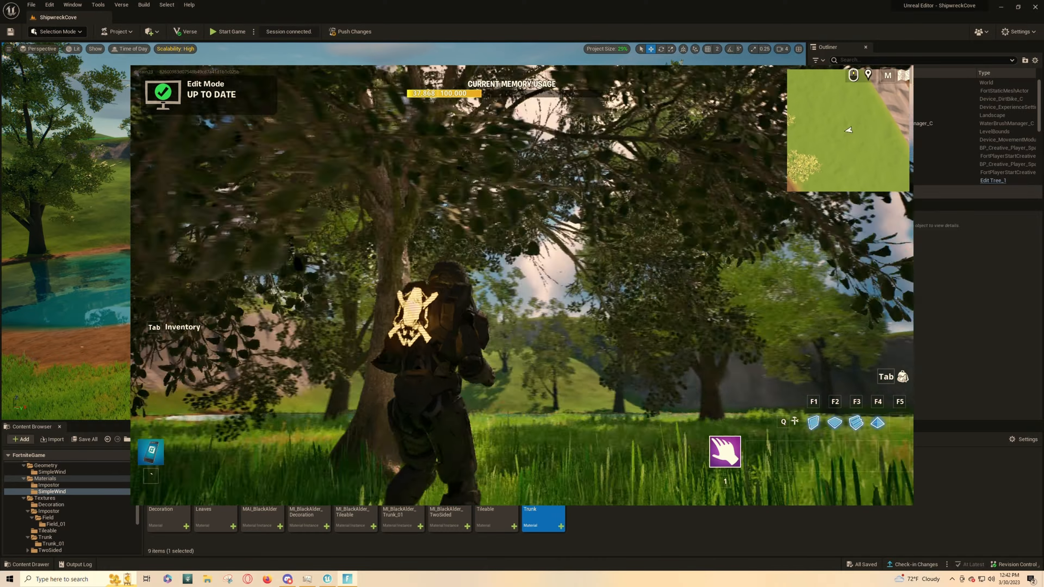
pyautogui.press('s')
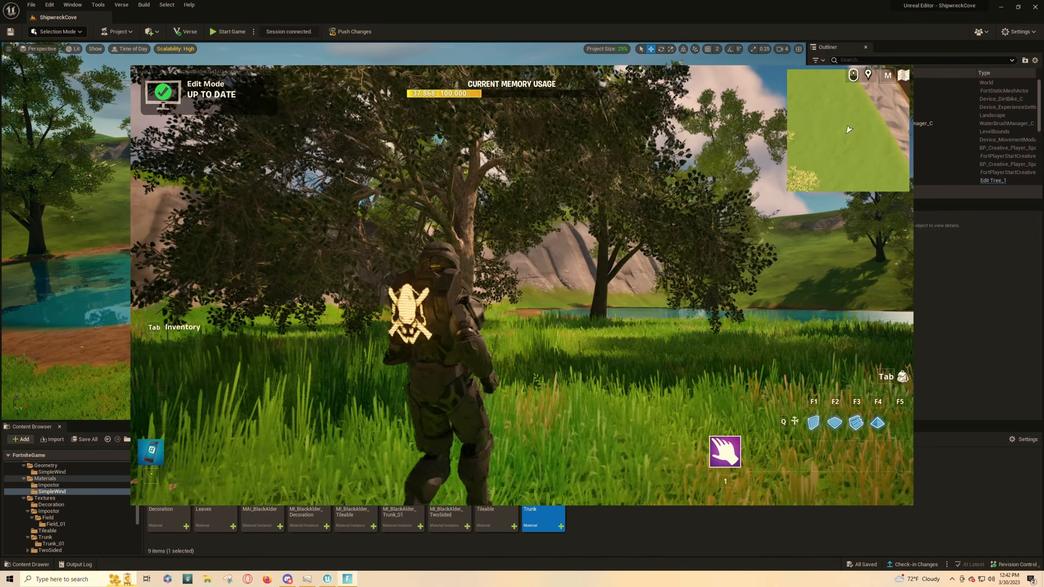
pyautogui.press('w')
pyautogui.press('s')
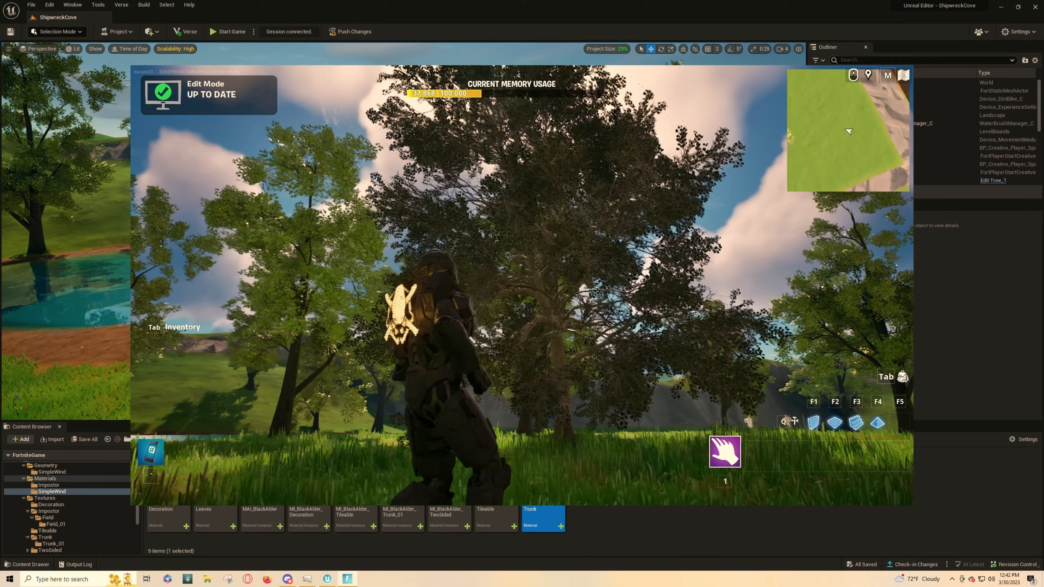
pyautogui.press('s')
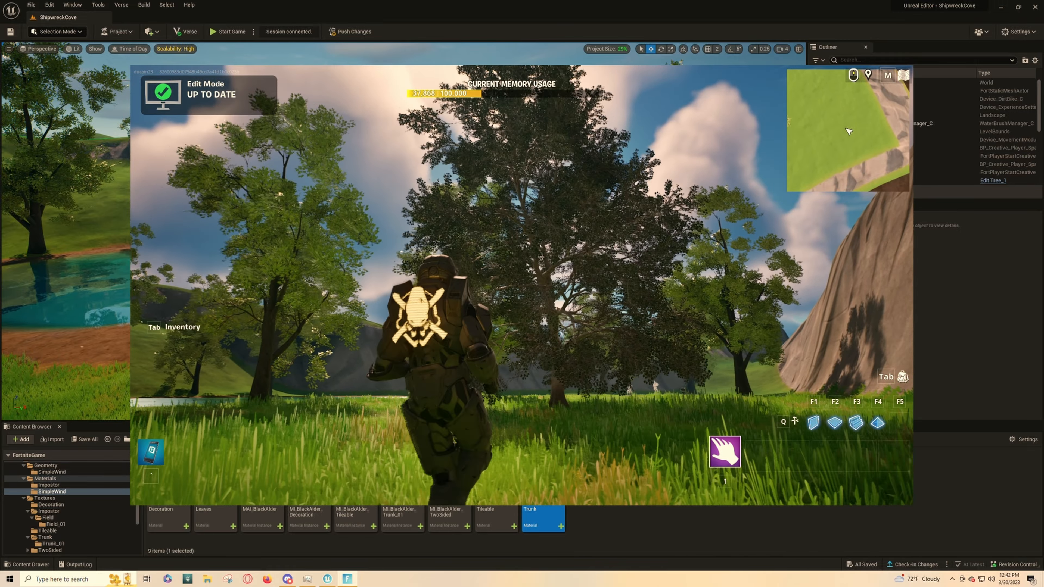
pyautogui.press('w')
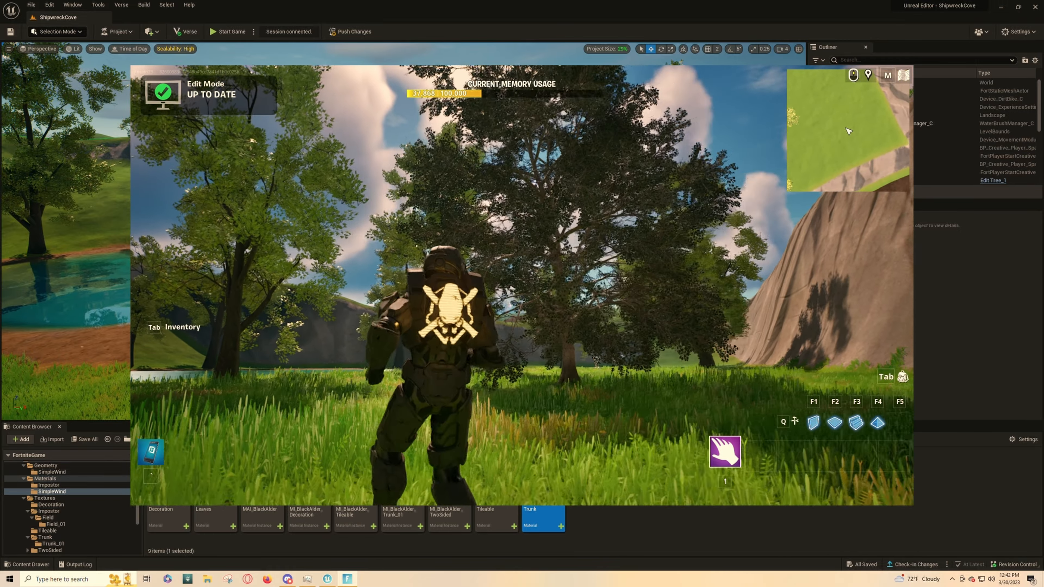
pyautogui.press('s')
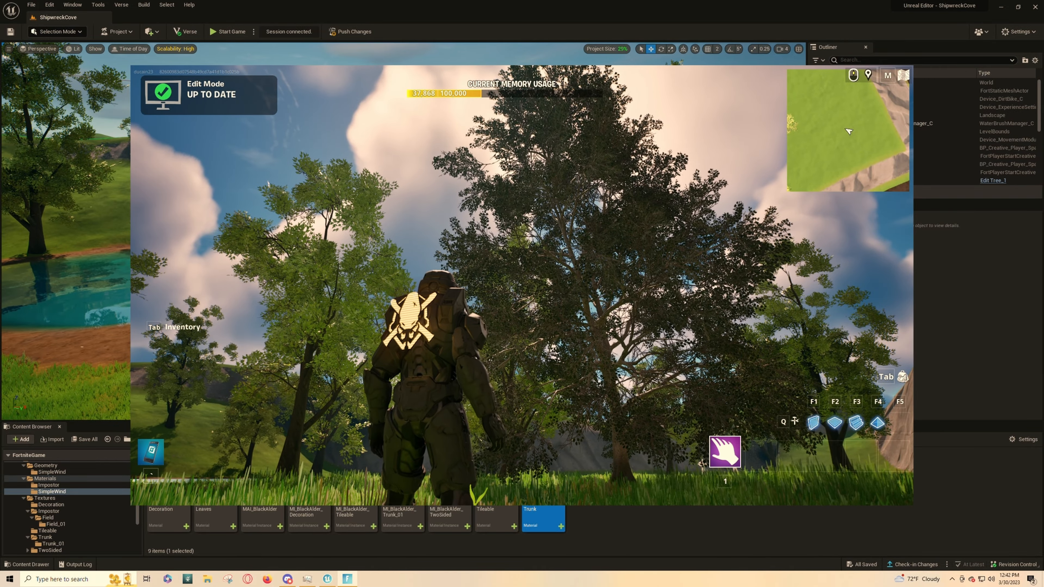
pyautogui.press('w')
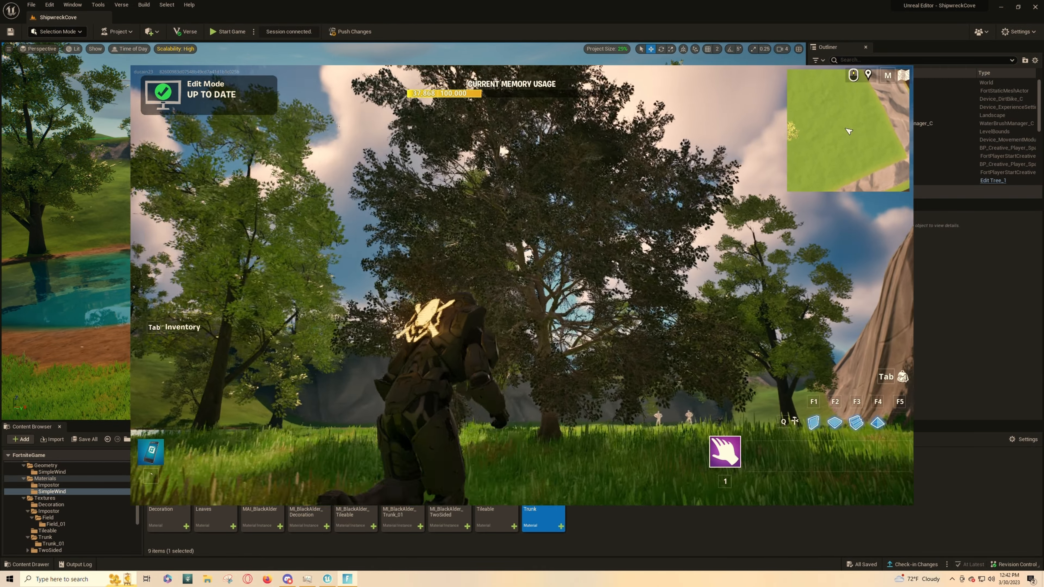